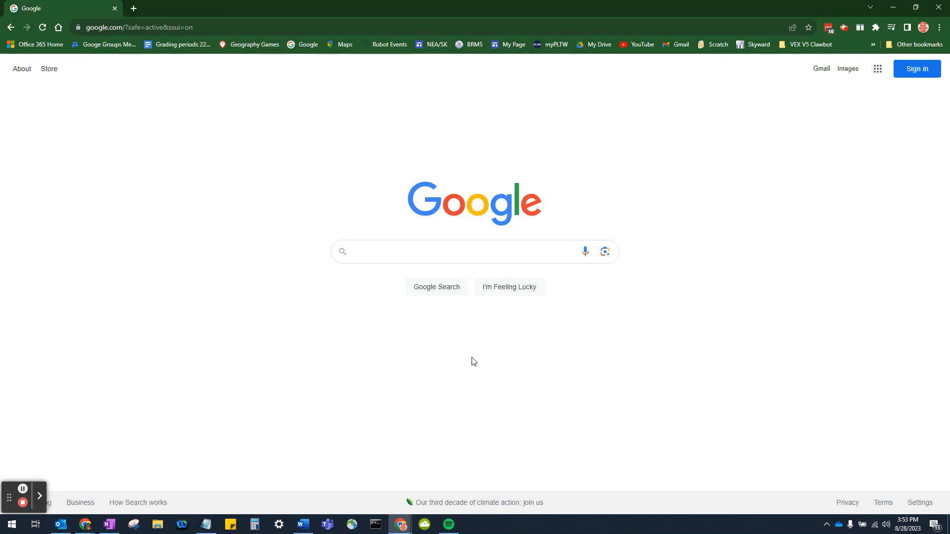
# Open Google Drive from the Google home page and go into the Classroom folder
pyautogui.click(878, 69)
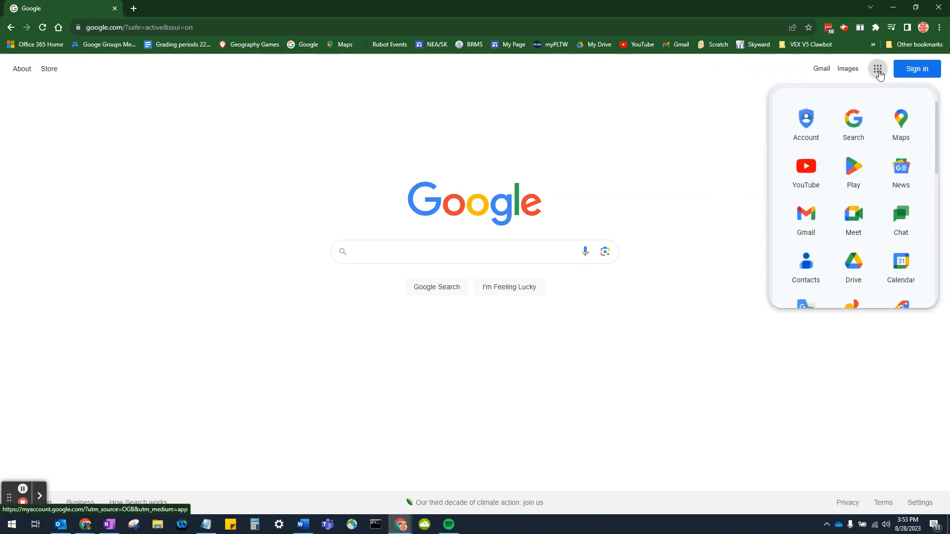
pyautogui.click(862, 267)
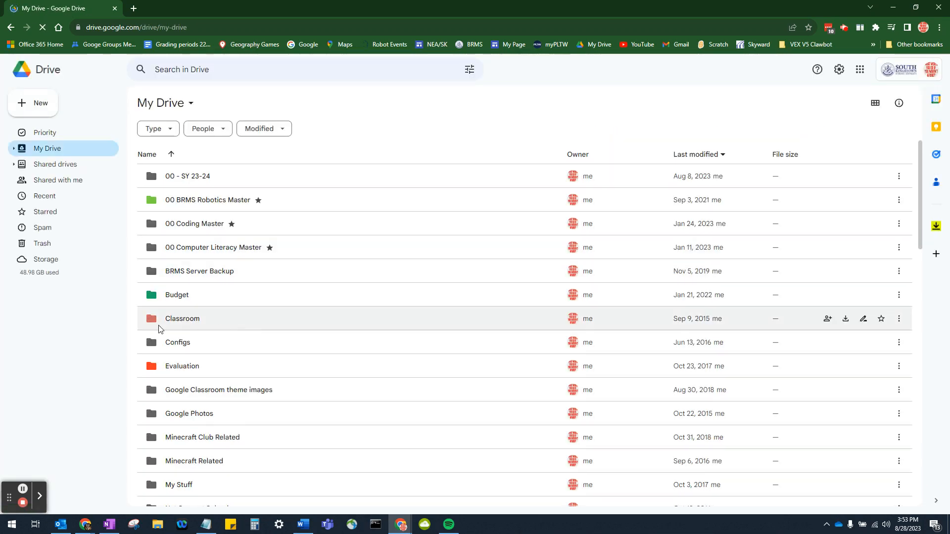
pyautogui.click(183, 319)
pyautogui.doubleClick(182, 319)
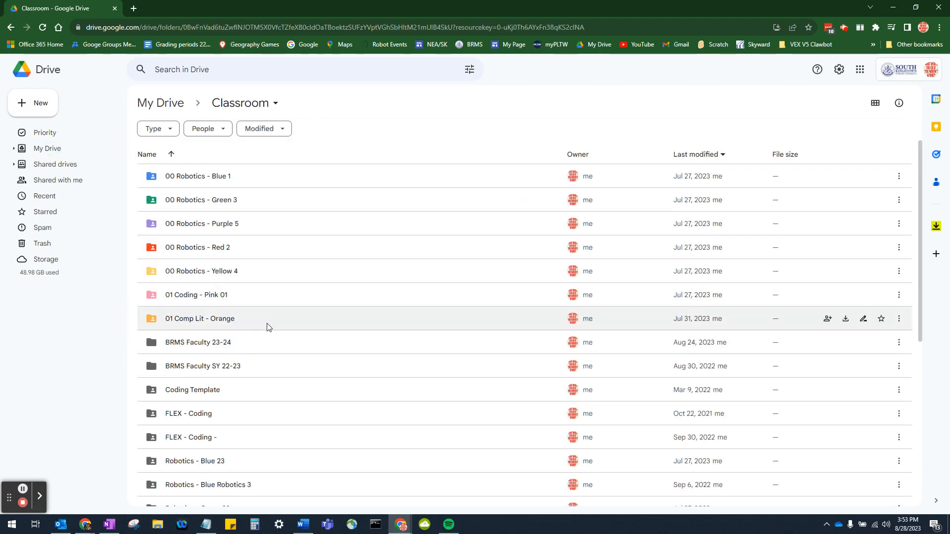
# Go through the 01 Comp Lit - Orange, Projects and Google Office Projects folders and open the 05. Sheets folder
pyautogui.click(189, 321)
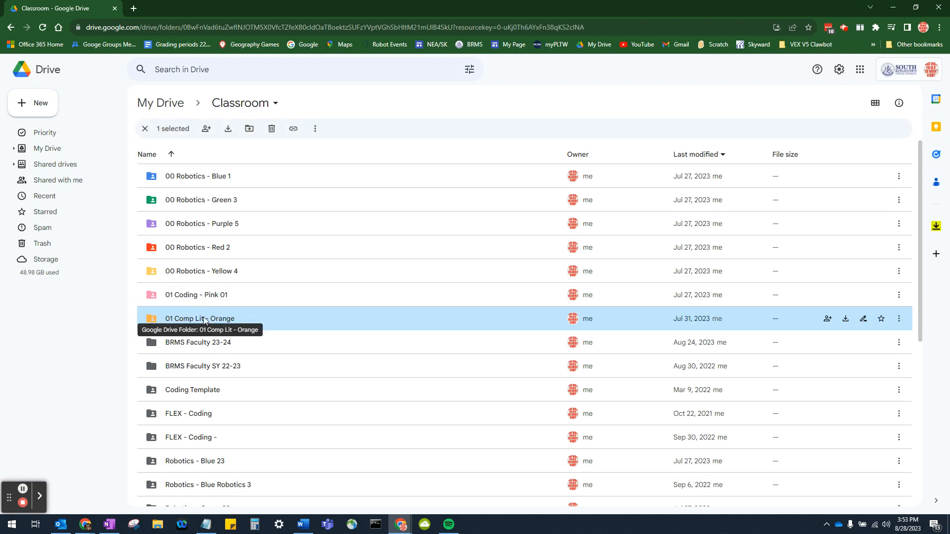
pyautogui.doubleClick(204, 320)
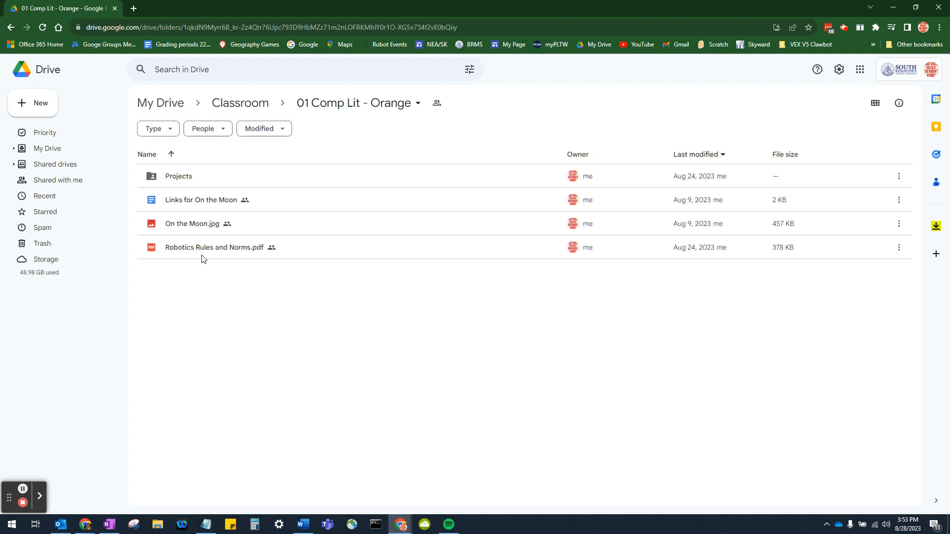
pyautogui.doubleClick(185, 177)
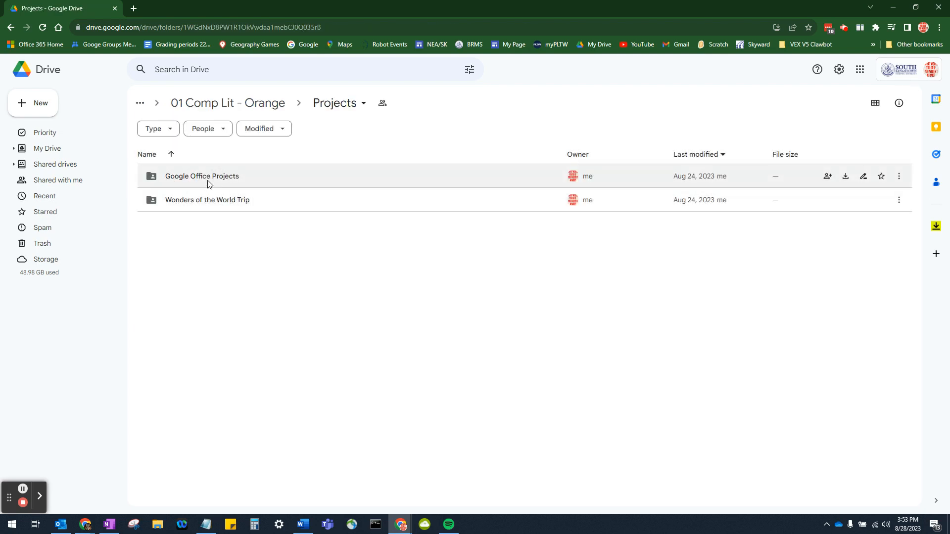
pyautogui.click(213, 177)
pyautogui.doubleClick(213, 178)
pyautogui.doubleClick(182, 271)
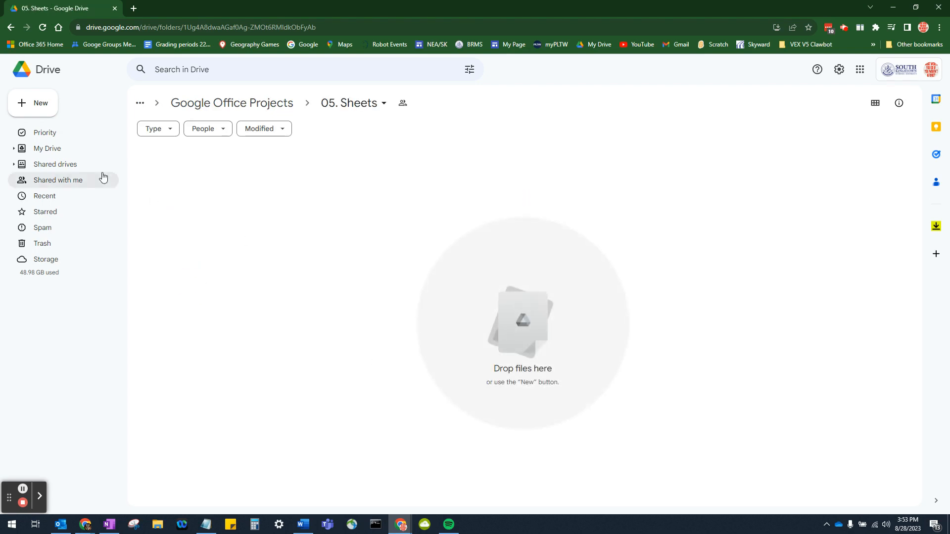
# Create a blank Google Sheets spreadsheet in the shared 05. Sheets folder, accepting that it is shared with the folder's members
pyautogui.click(42, 105)
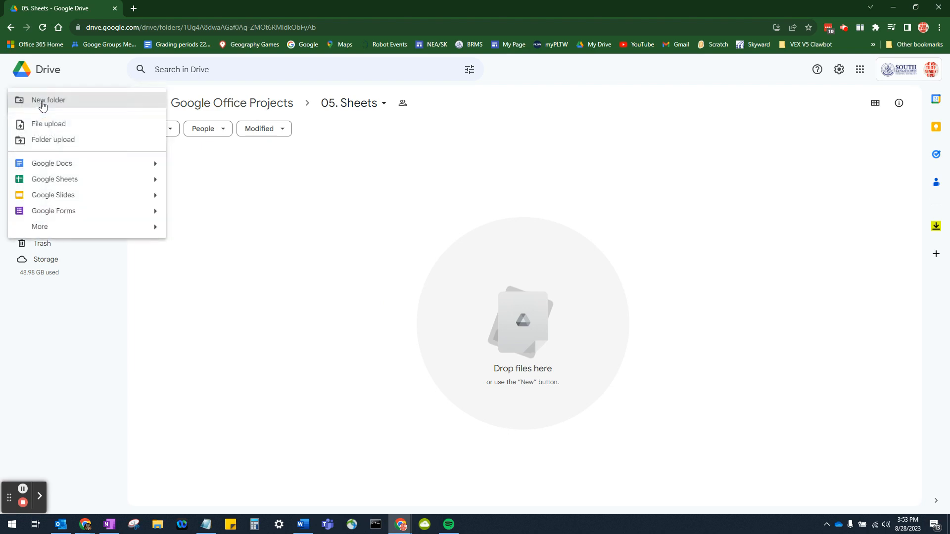
pyautogui.click(69, 182)
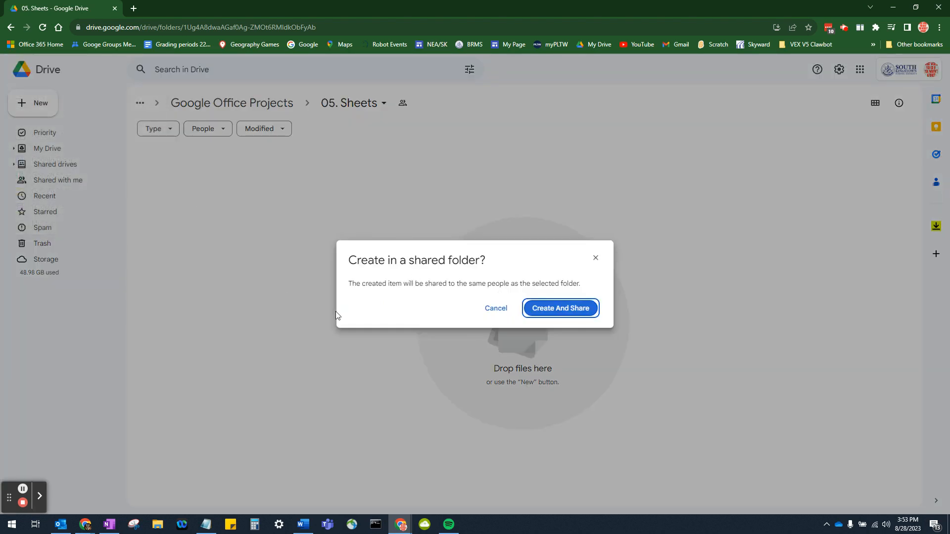
pyautogui.click(569, 312)
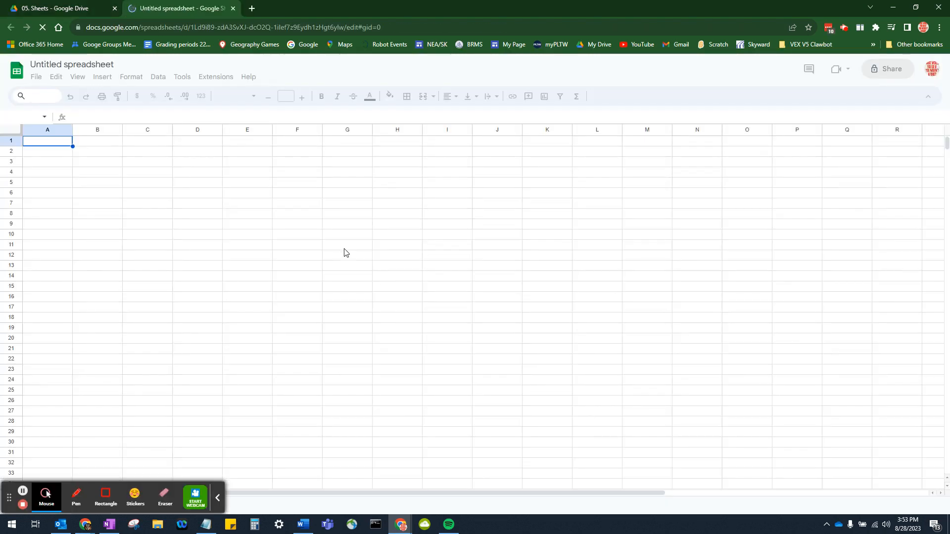
pyautogui.click(217, 499)
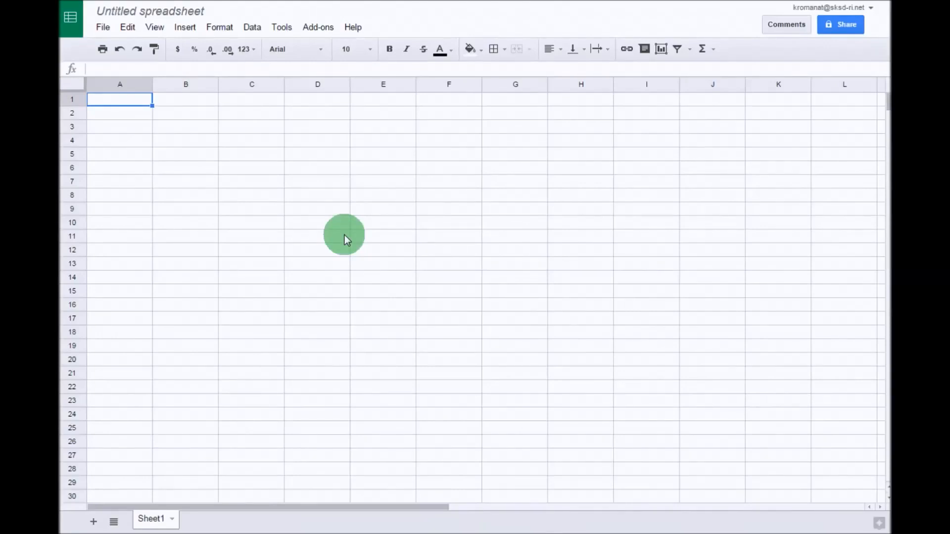
# Examine the lettered columns by selecting columns A to F one by one and viewing the grid through to its last column
pyautogui.click(120, 84)
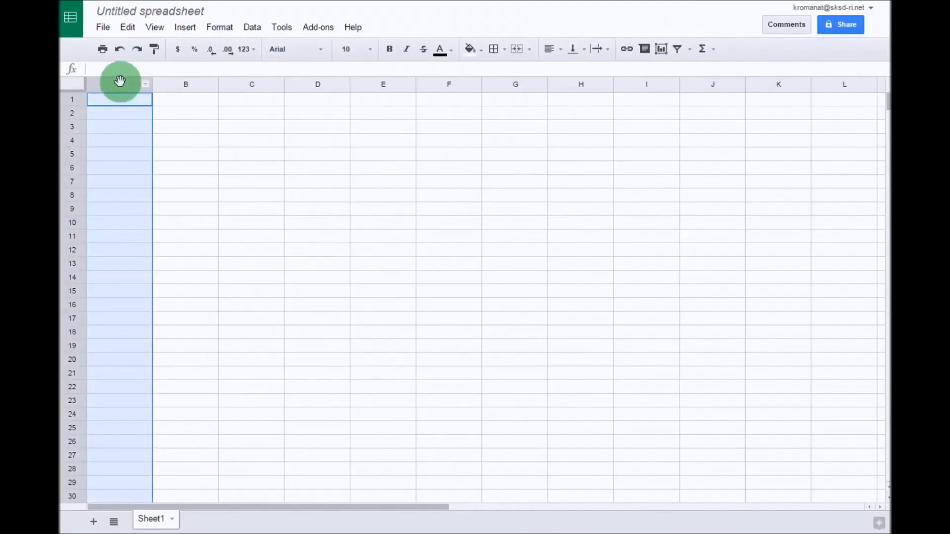
pyautogui.click(185, 85)
pyautogui.click(251, 84)
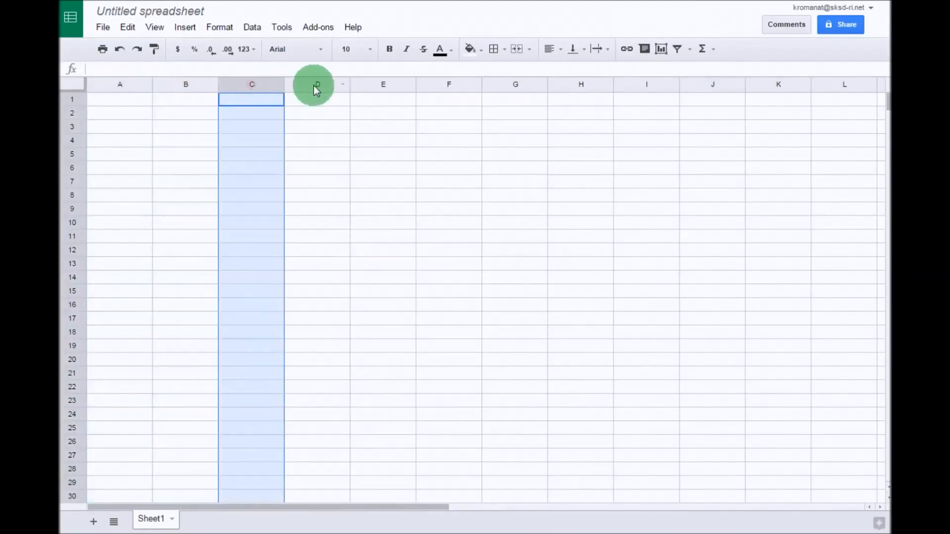
pyautogui.click(315, 85)
pyautogui.click(381, 85)
pyautogui.click(444, 85)
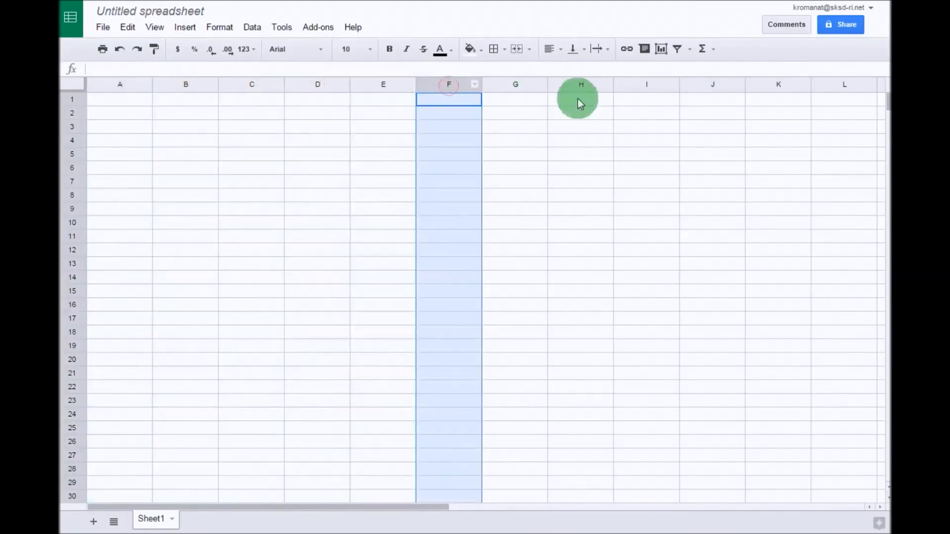
pyautogui.moveTo(425, 506); pyautogui.dragTo(876, 505)
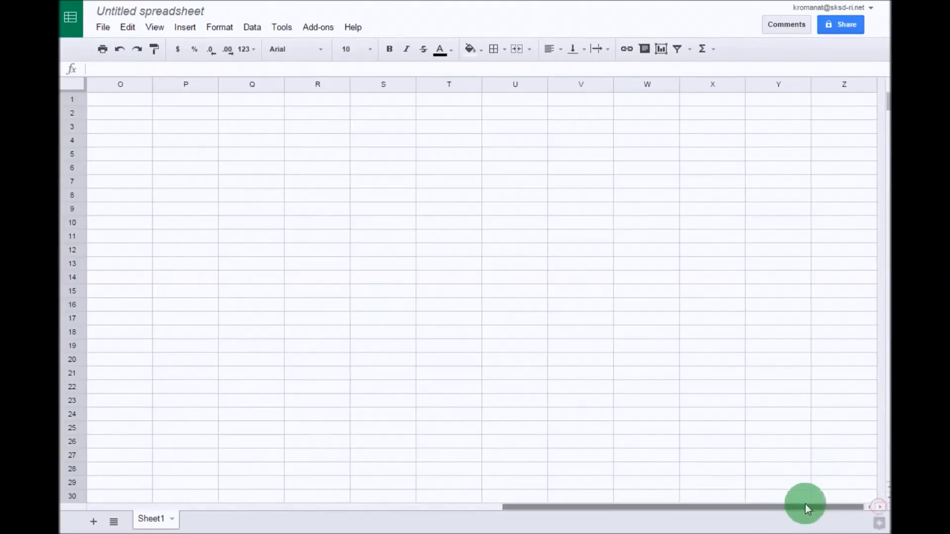
pyautogui.moveTo(806, 504); pyautogui.dragTo(105, 494)
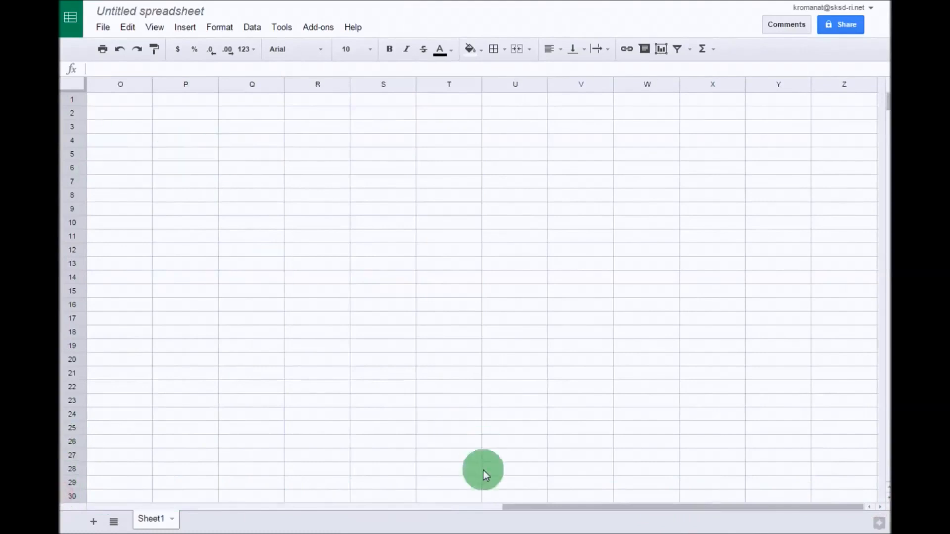
pyautogui.moveTo(527, 506); pyautogui.dragTo(108, 505)
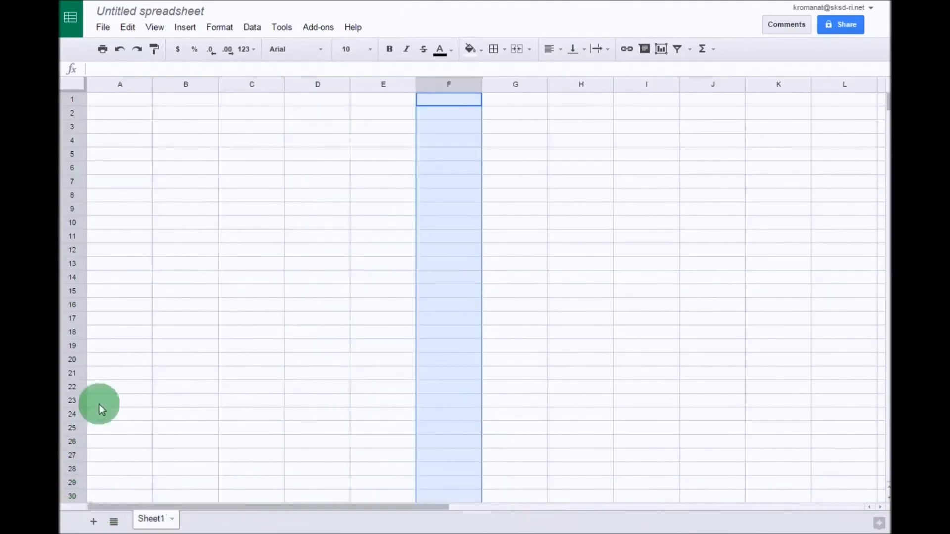
pyautogui.click(117, 101)
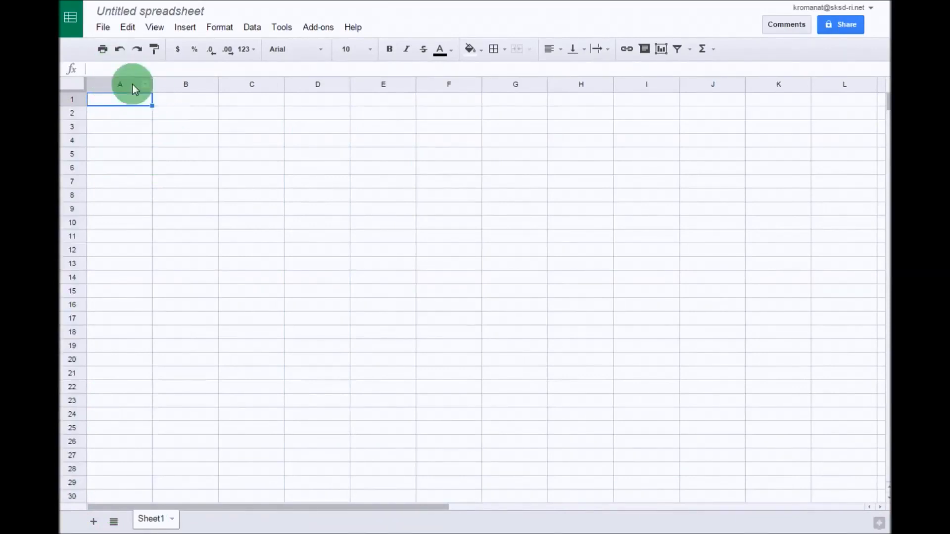
pyautogui.click(132, 84)
pyautogui.click(170, 85)
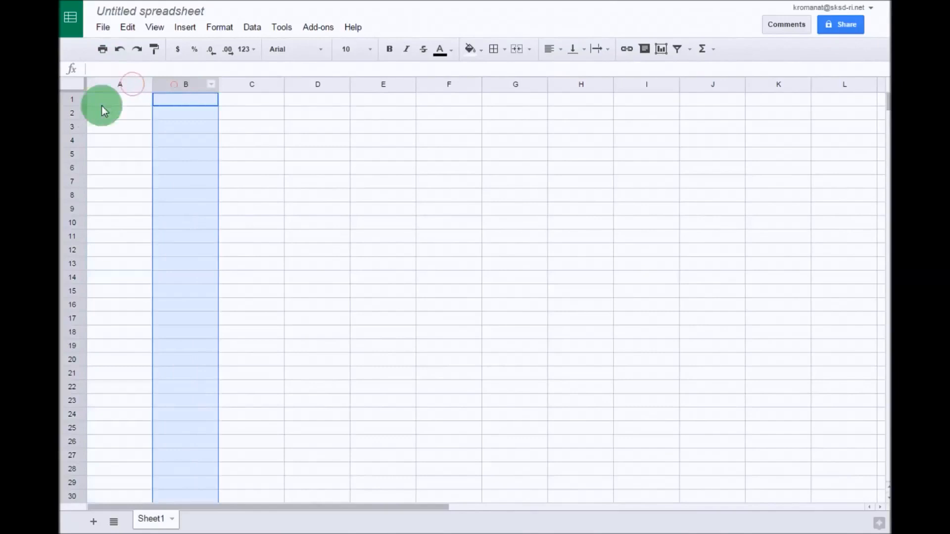
# Examine the numbered rows by selecting rows 1 to 7 one by one and viewing the grid down to its last row
pyautogui.click(70, 99)
pyautogui.click(71, 114)
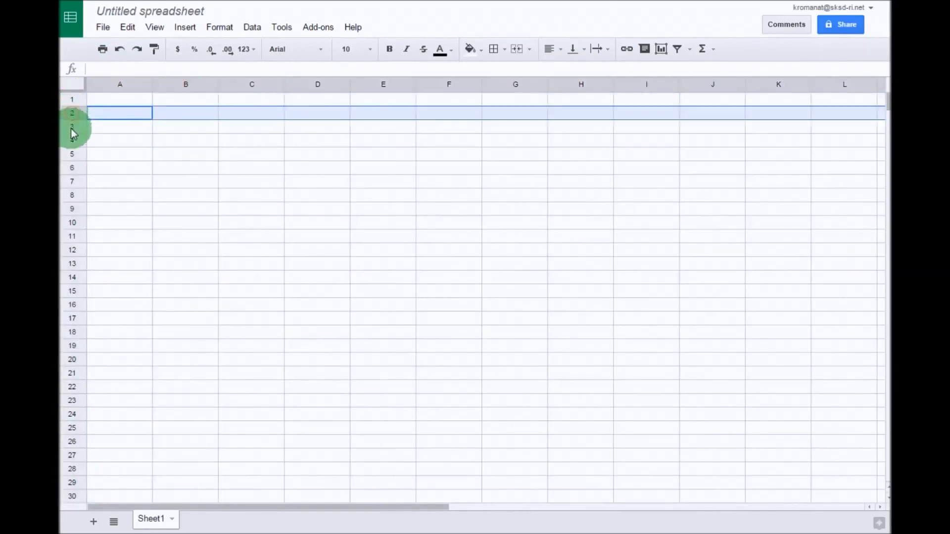
pyautogui.click(70, 126)
pyautogui.click(72, 140)
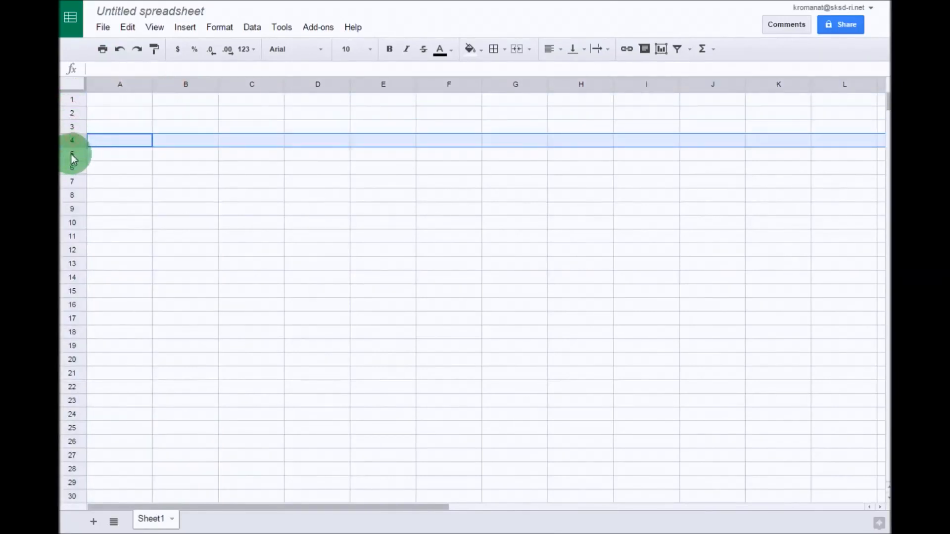
pyautogui.click(70, 154)
pyautogui.click(72, 168)
pyautogui.click(72, 181)
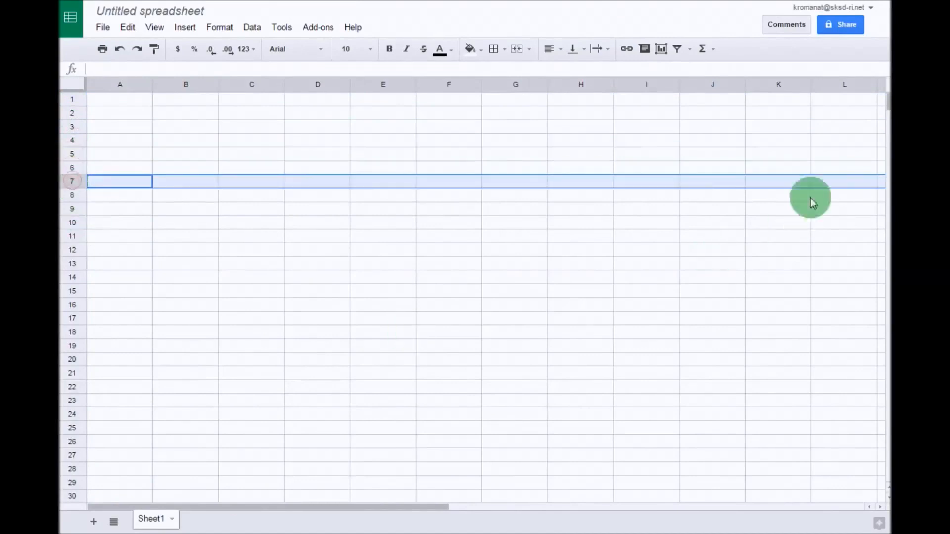
pyautogui.moveTo(887, 99); pyautogui.dragTo(886, 510)
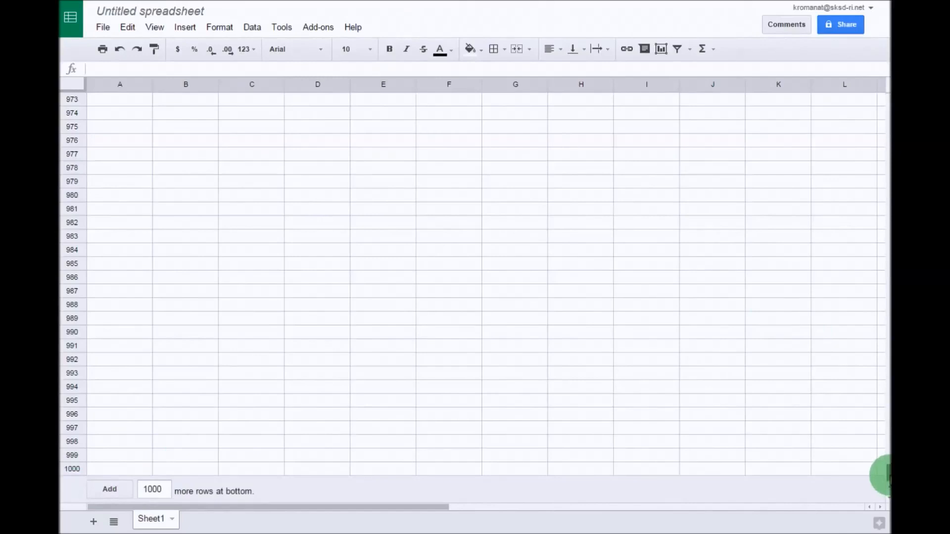
pyautogui.moveTo(888, 474); pyautogui.dragTo(888, 81)
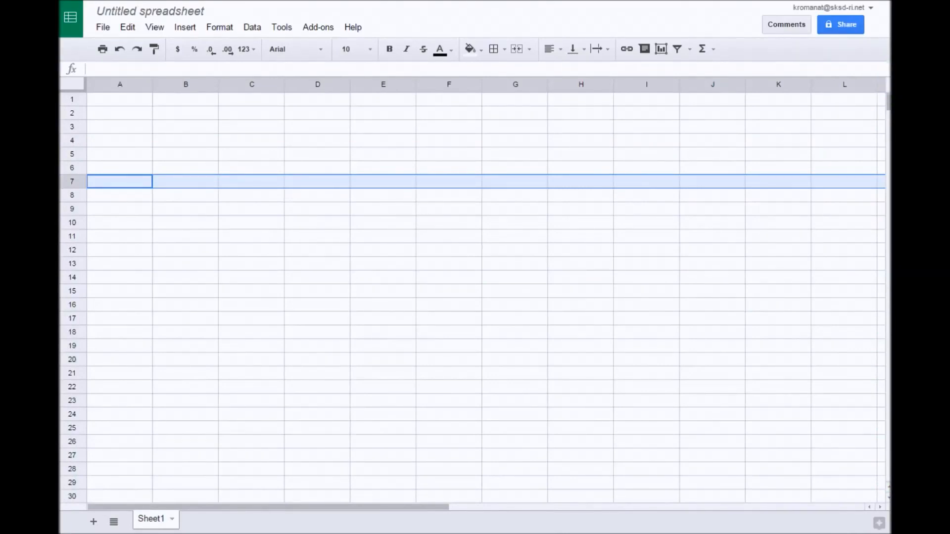
# Examine cell addresses by selecting cells A1 to D1, A1 to A3, and G15 in turn
pyautogui.click(111, 102)
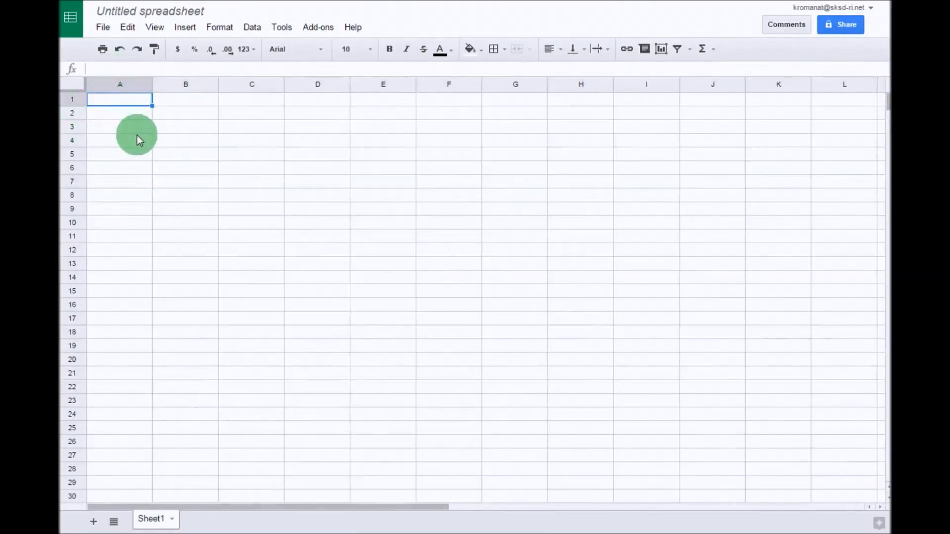
pyautogui.click(181, 102)
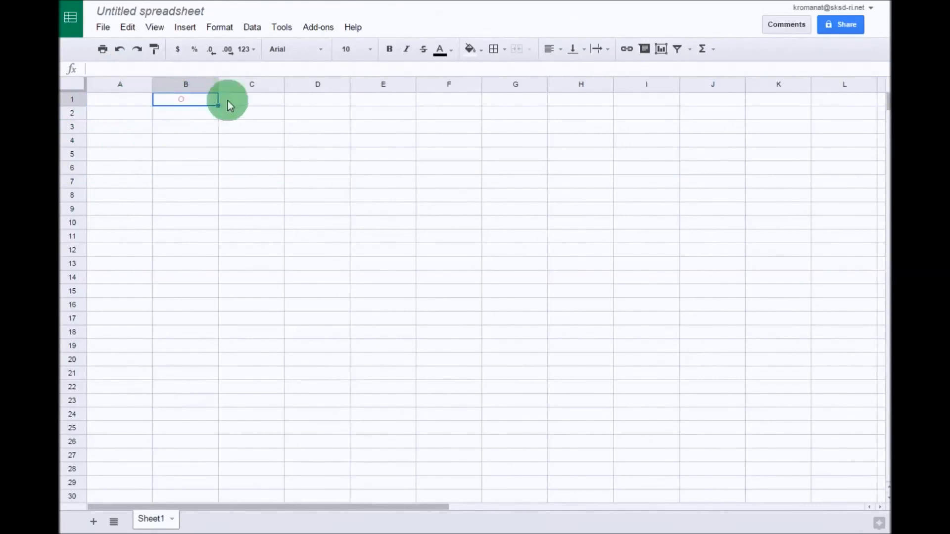
pyautogui.click(237, 99)
pyautogui.click(316, 102)
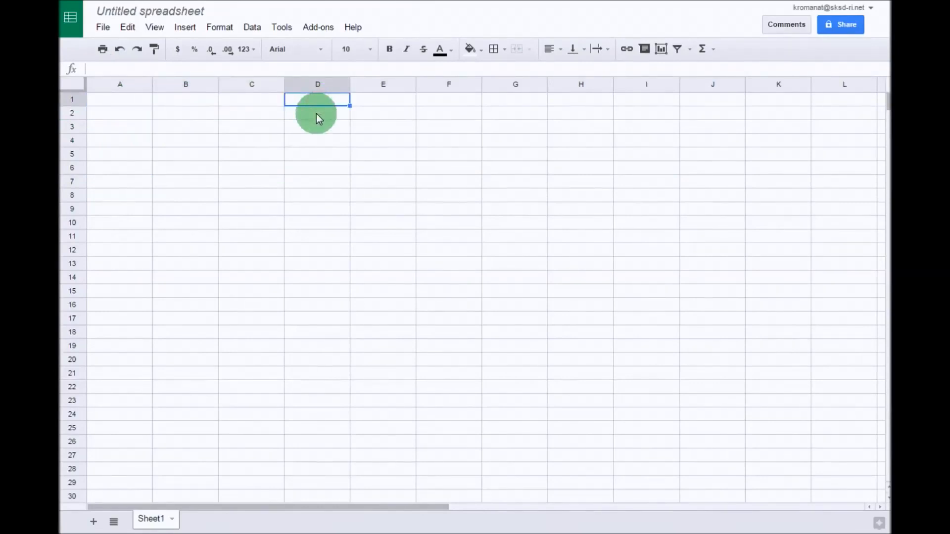
pyautogui.click(120, 97)
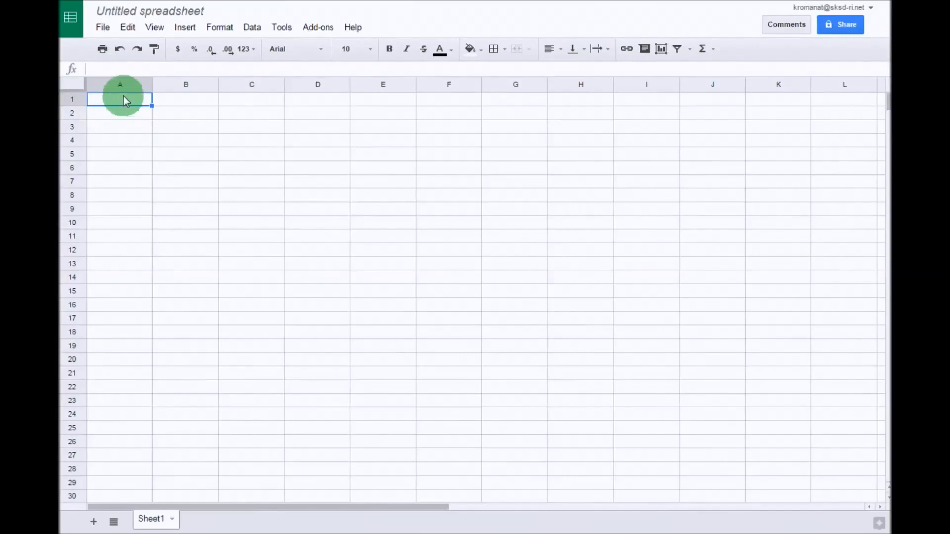
pyautogui.click(113, 117)
pyautogui.click(113, 127)
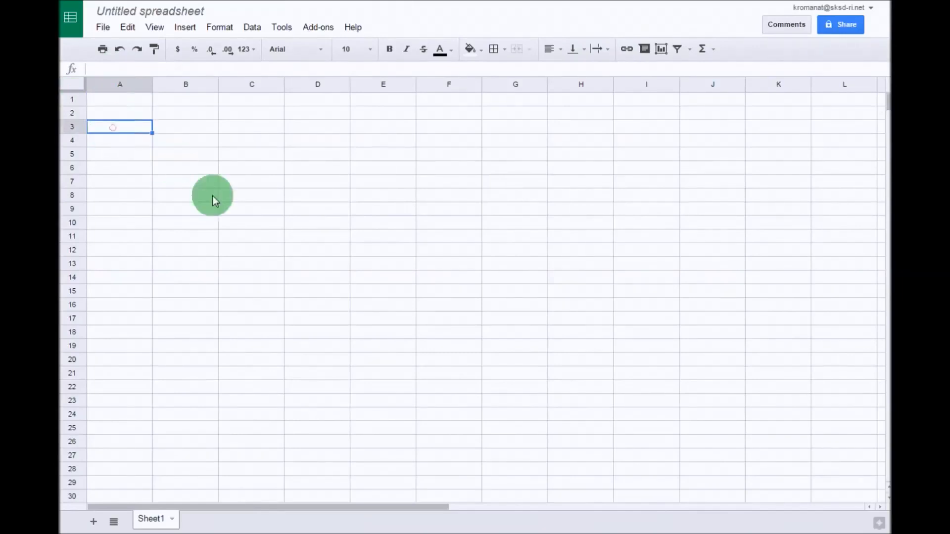
pyautogui.click(512, 295)
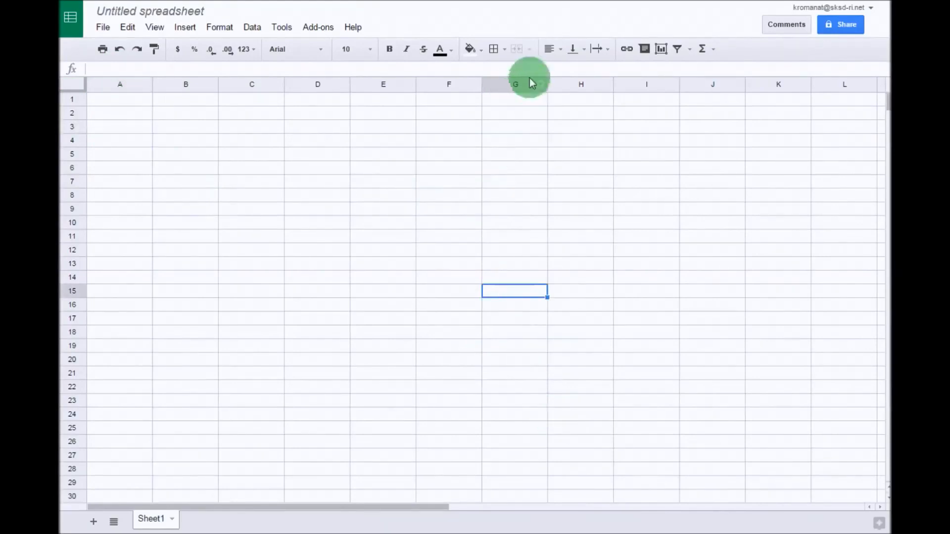
# Rename the untitled spreadsheet as Travel Log
pyautogui.click(125, 101)
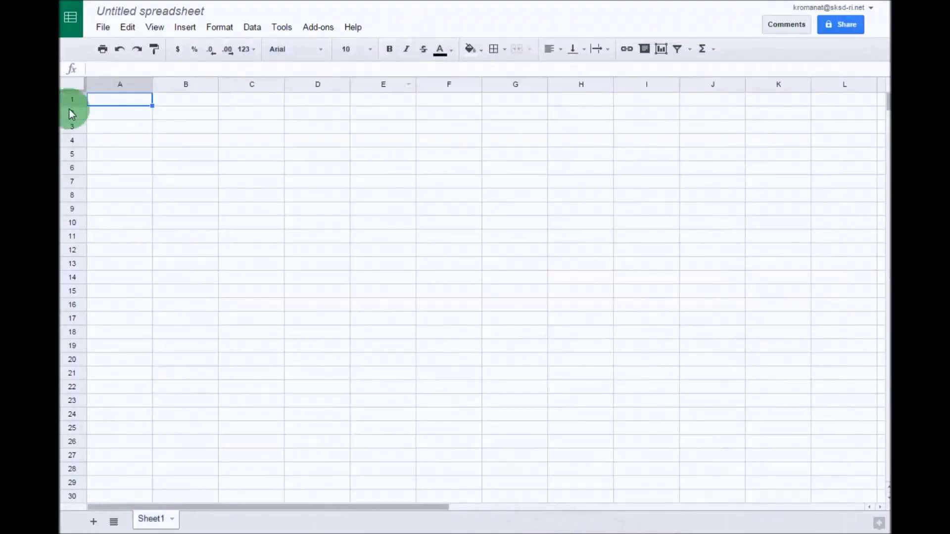
pyautogui.click(159, 11)
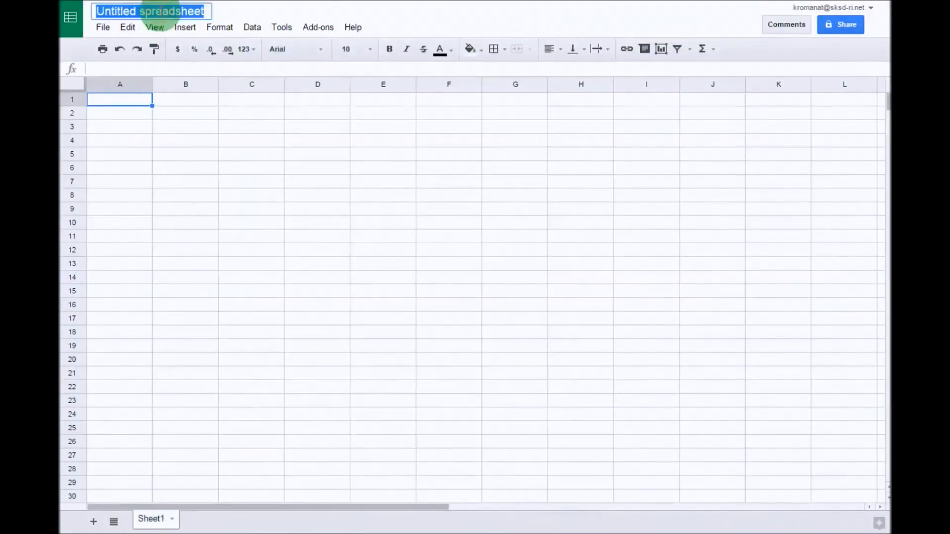
pyautogui.write('Tra')
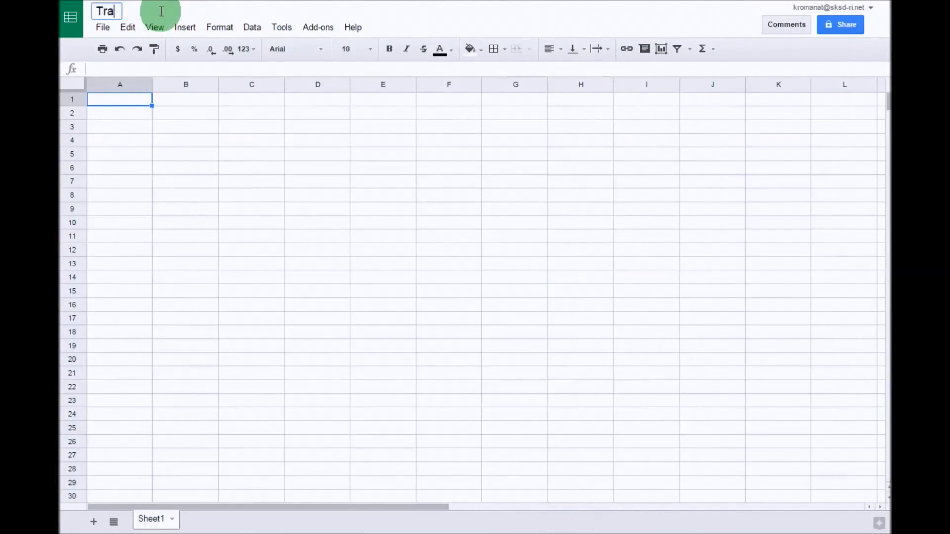
pyautogui.write('vel Log')
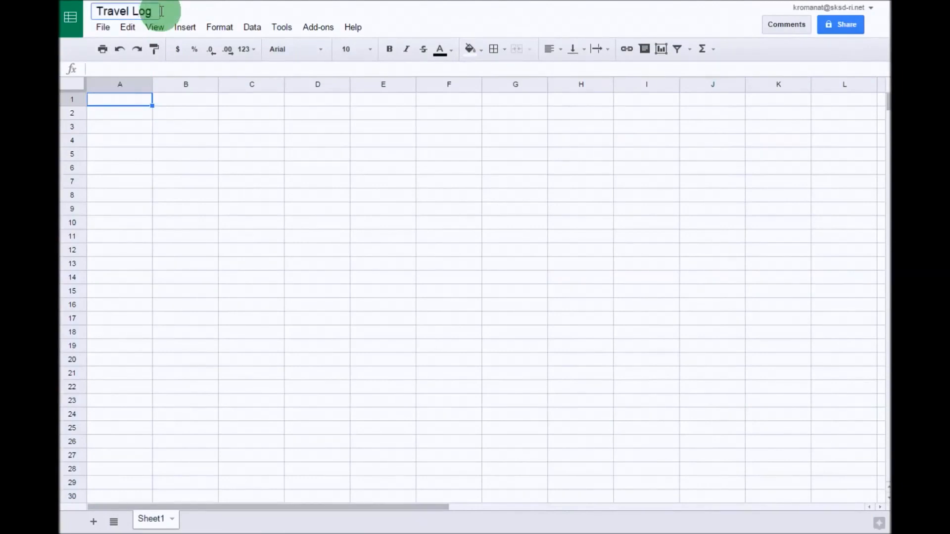
pyautogui.click(184, 133)
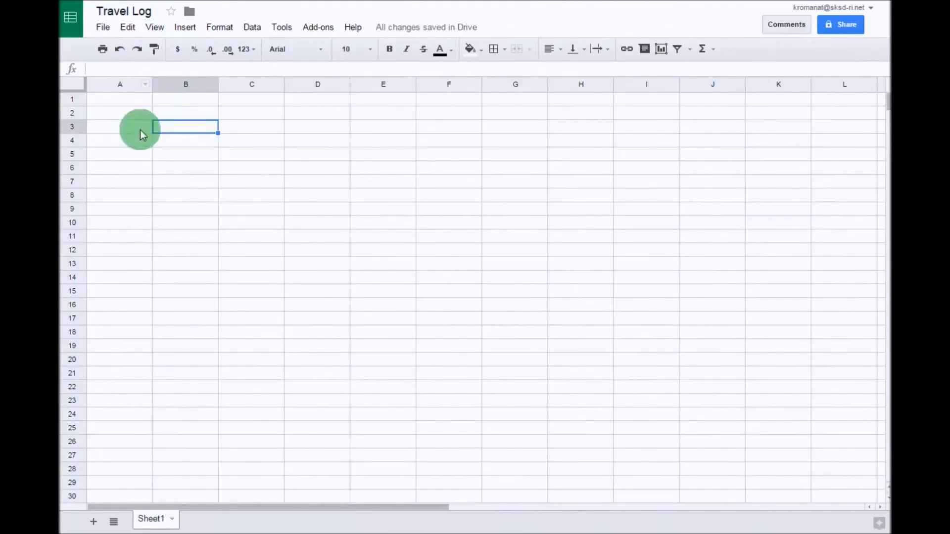
# Resize rows 1 through 13 to a height of 90 pixels
pyautogui.click(121, 101)
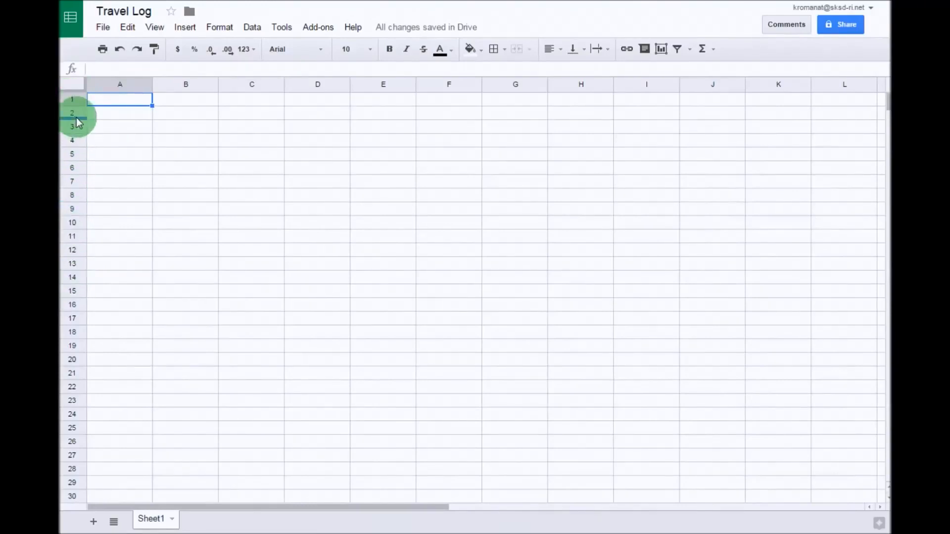
pyautogui.click(76, 100)
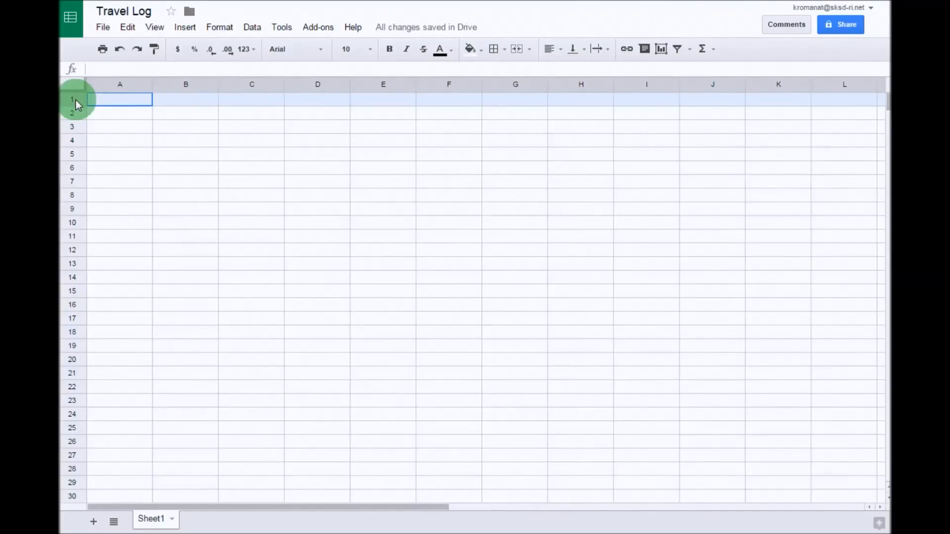
pyautogui.moveTo(77, 103); pyautogui.dragTo(75, 265)
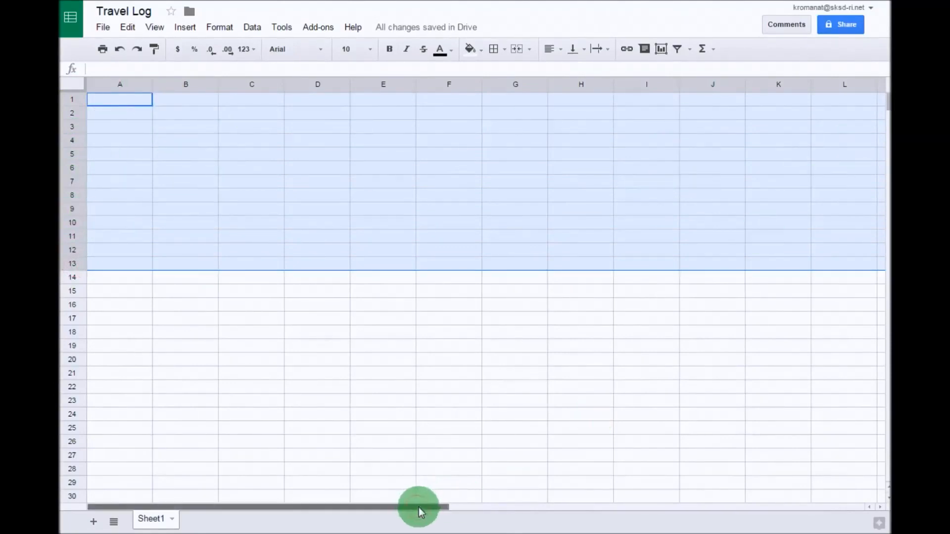
pyautogui.moveTo(418, 512); pyautogui.dragTo(221, 517)
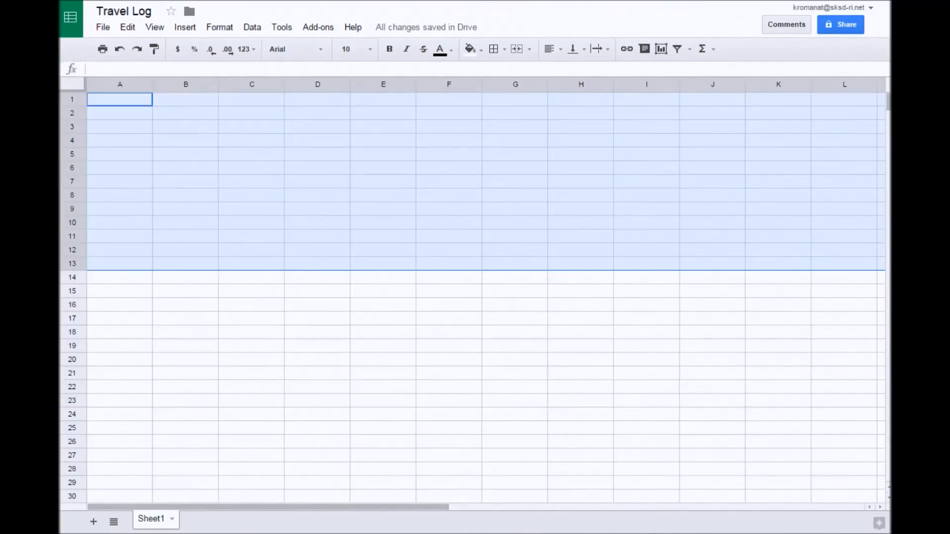
pyautogui.rightClick(123, 154)
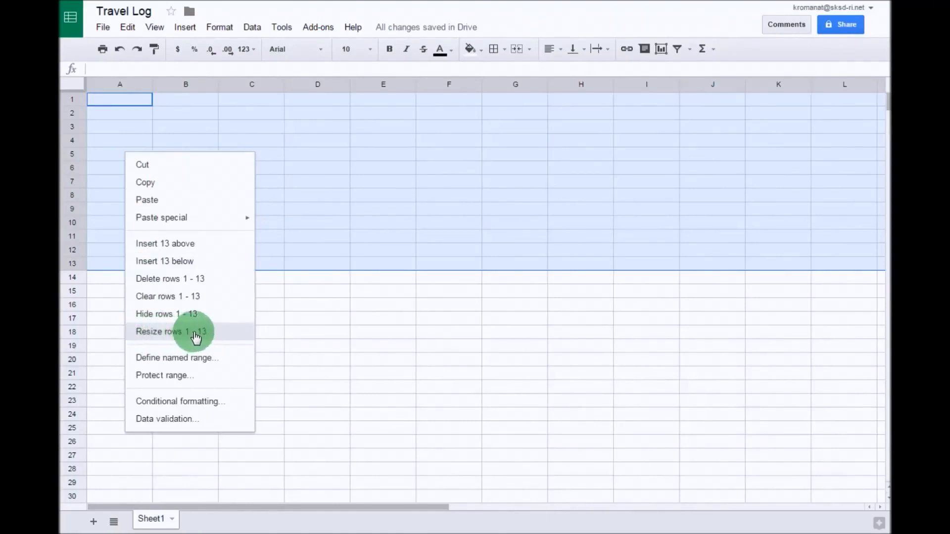
pyautogui.click(175, 333)
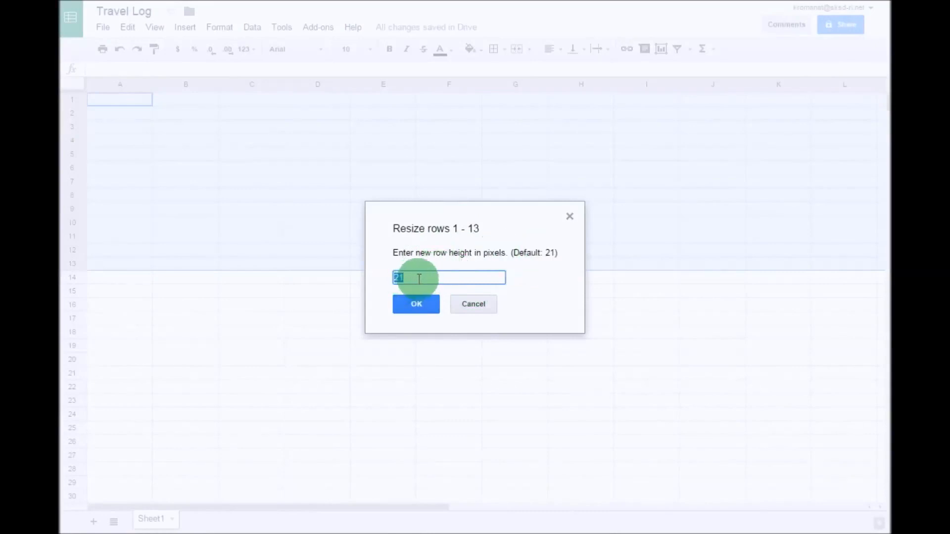
pyautogui.write('90')
pyautogui.click(418, 306)
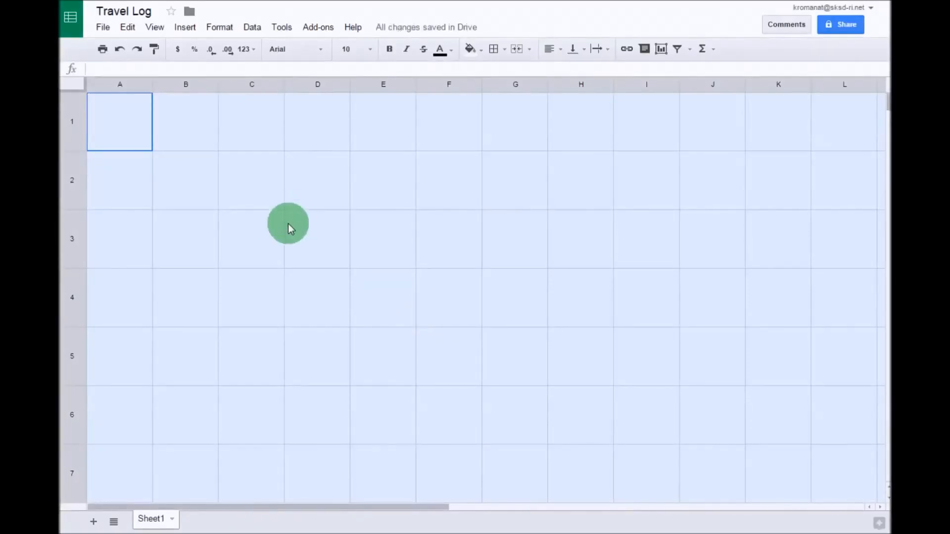
# Set the text wrapping of rows 1 through 13 to Wrap
pyautogui.scroll(-7, 125, 279)
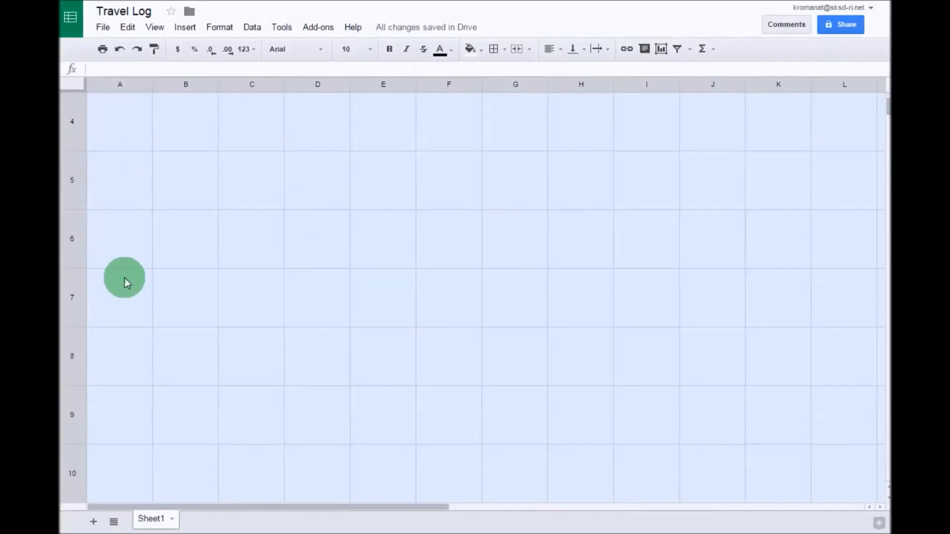
pyautogui.scroll(-1, 124, 283)
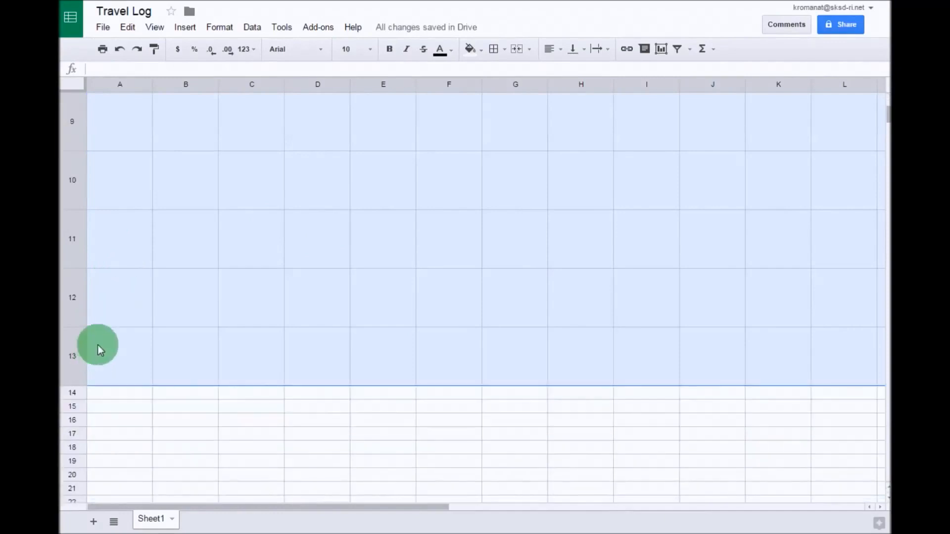
pyautogui.scroll(-2, 129, 358)
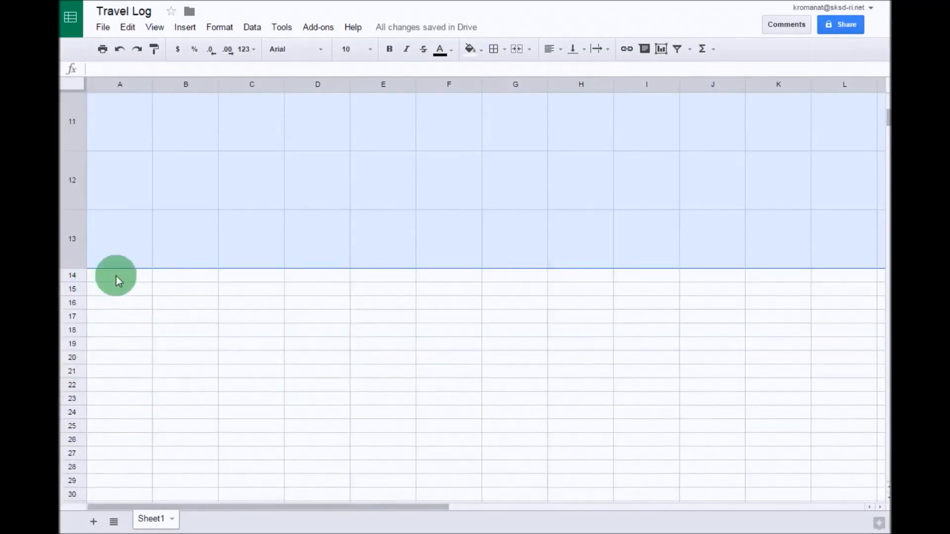
pyautogui.scroll(10, 174, 385)
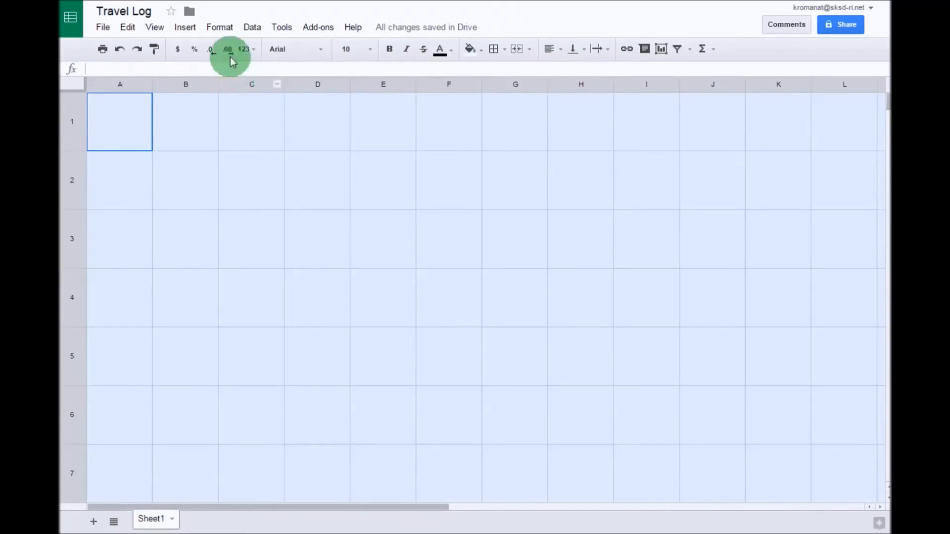
pyautogui.click(221, 28)
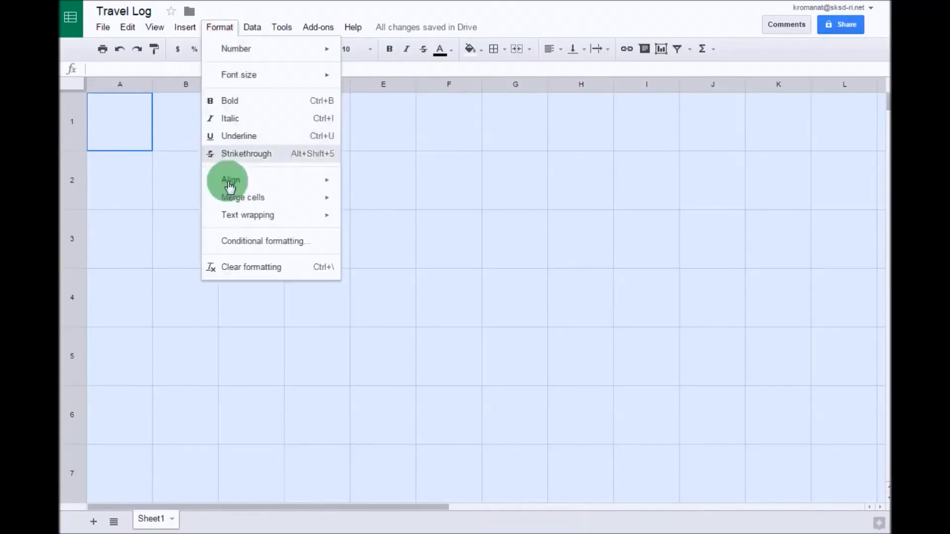
pyautogui.moveTo(253, 218)
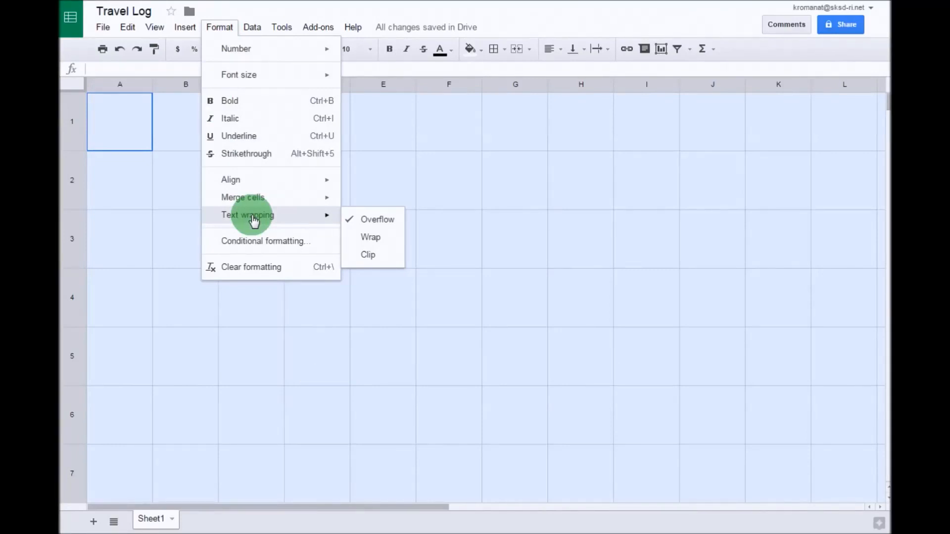
pyautogui.click(370, 238)
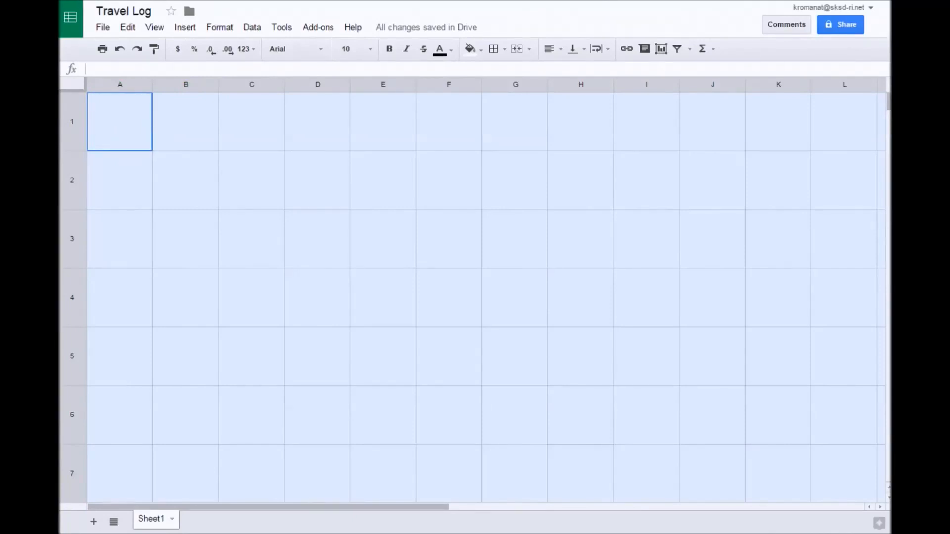
# Align the contents of rows 1 through 13 to Center horizontally and Middle vertically
pyautogui.click(220, 27)
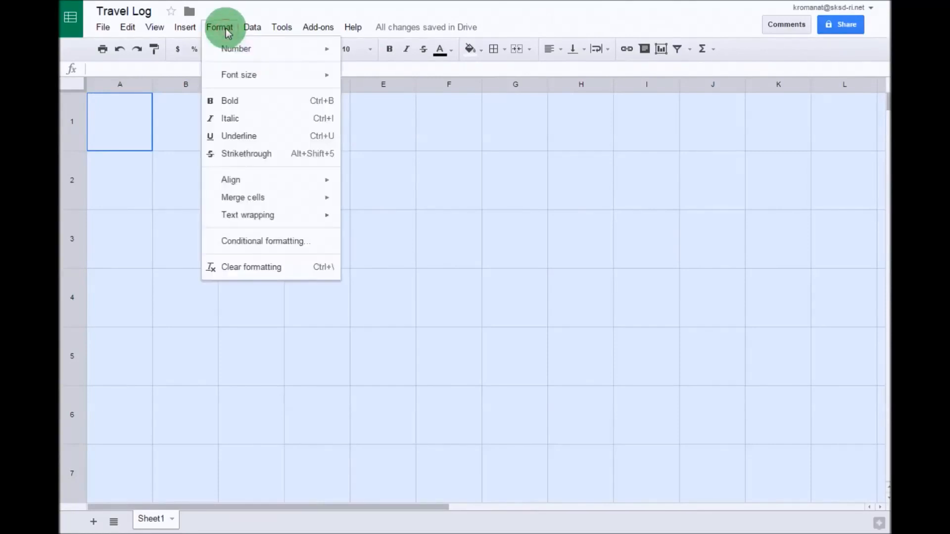
pyautogui.moveTo(229, 182)
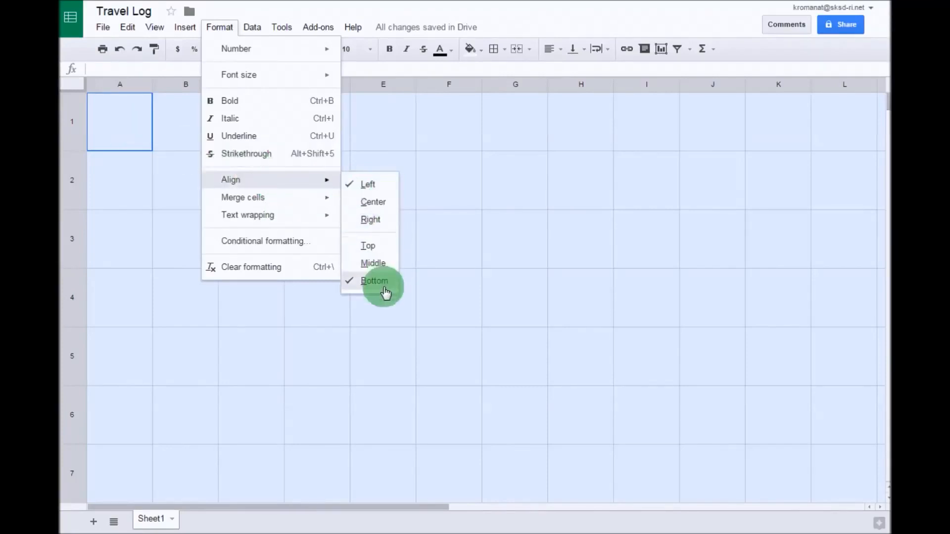
pyautogui.click(372, 203)
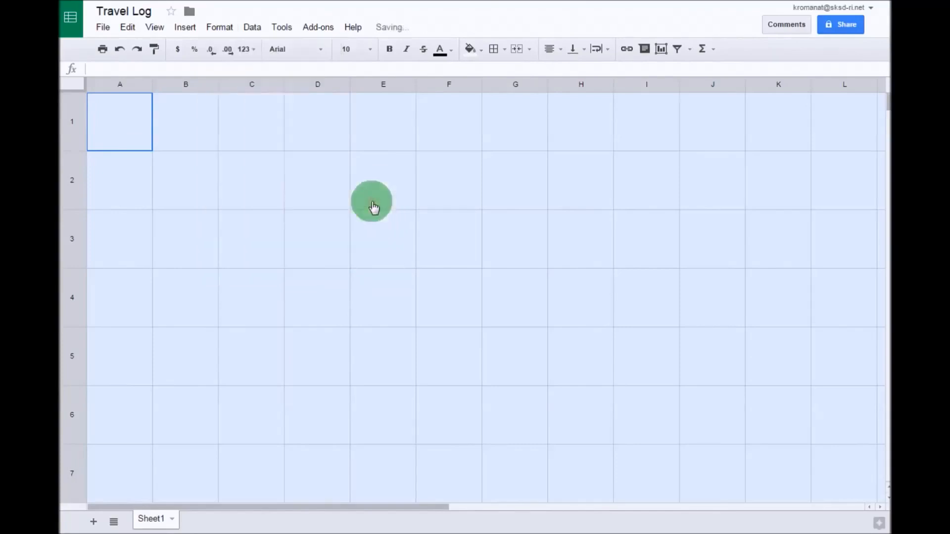
pyautogui.click(219, 29)
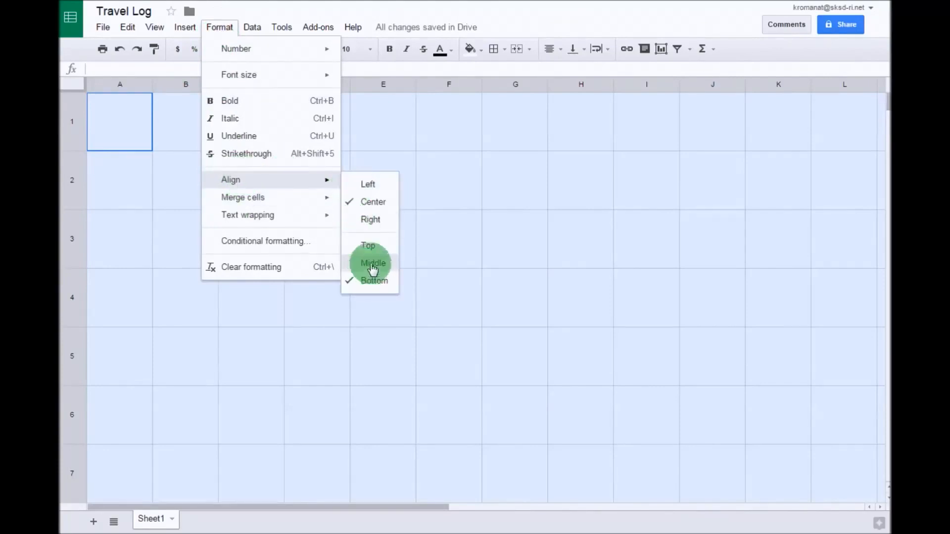
pyautogui.click(370, 263)
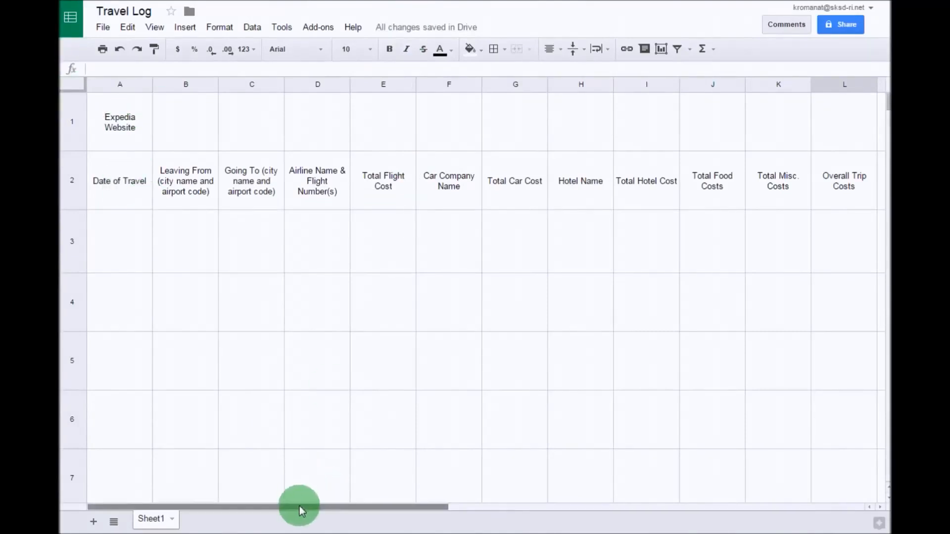
# Fill the "STOP!!! Complete your pictures and slide for this place BEFORE you move on." message from cell N3 down through N11
pyautogui.moveTo(299, 506); pyautogui.dragTo(410, 495)
pyautogui.click(778, 239)
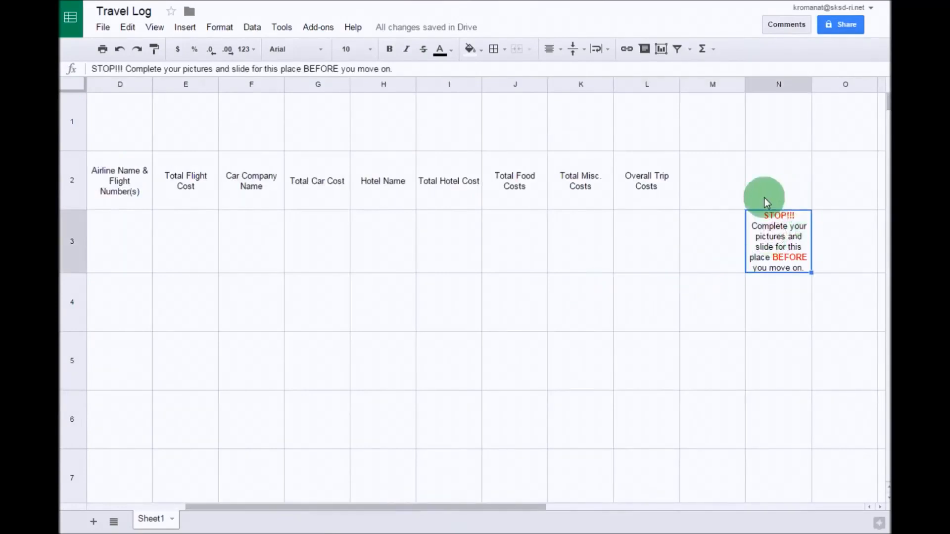
pyautogui.scroll(-4, 513, 351)
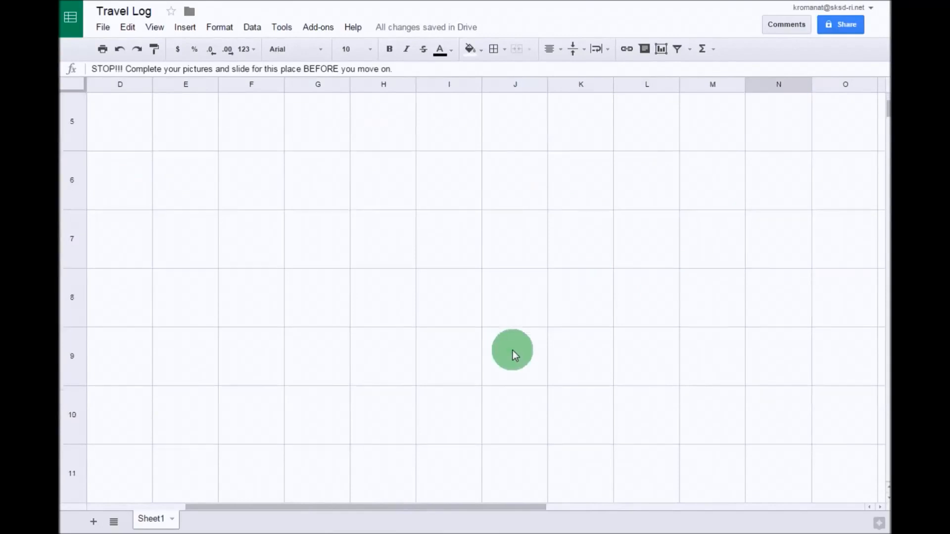
pyautogui.scroll(-4, 513, 350)
pyautogui.scroll(7, 671, 349)
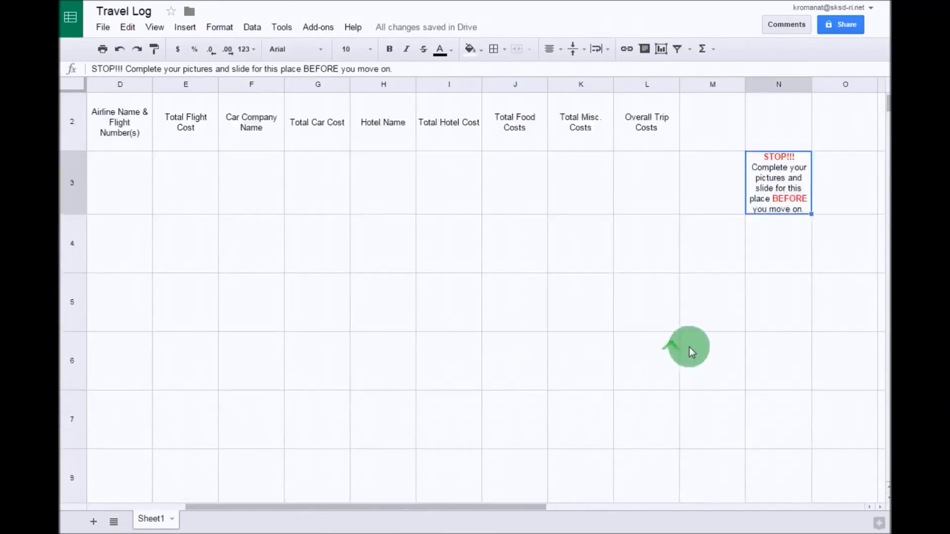
pyautogui.scroll(1, 691, 352)
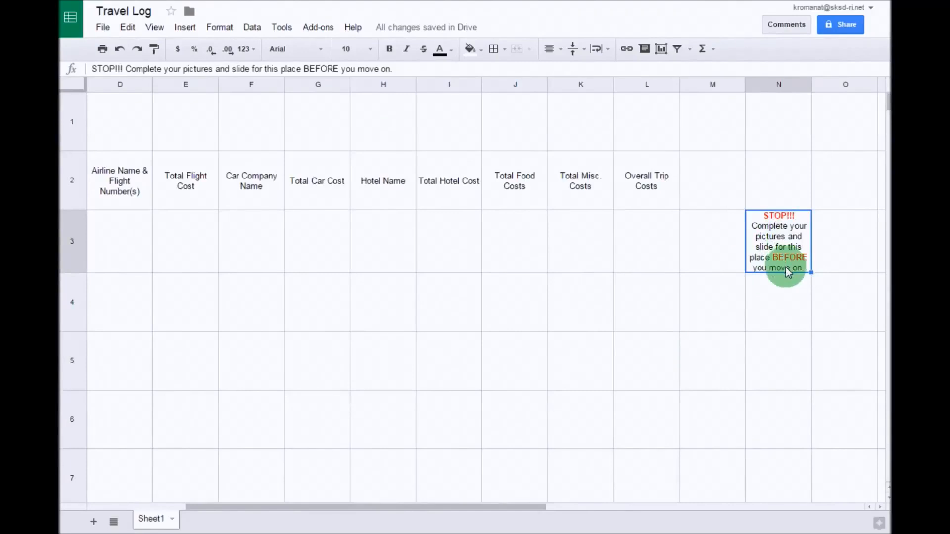
pyautogui.scroll(-2, 703, 289)
pyautogui.scroll(1, 780, 281)
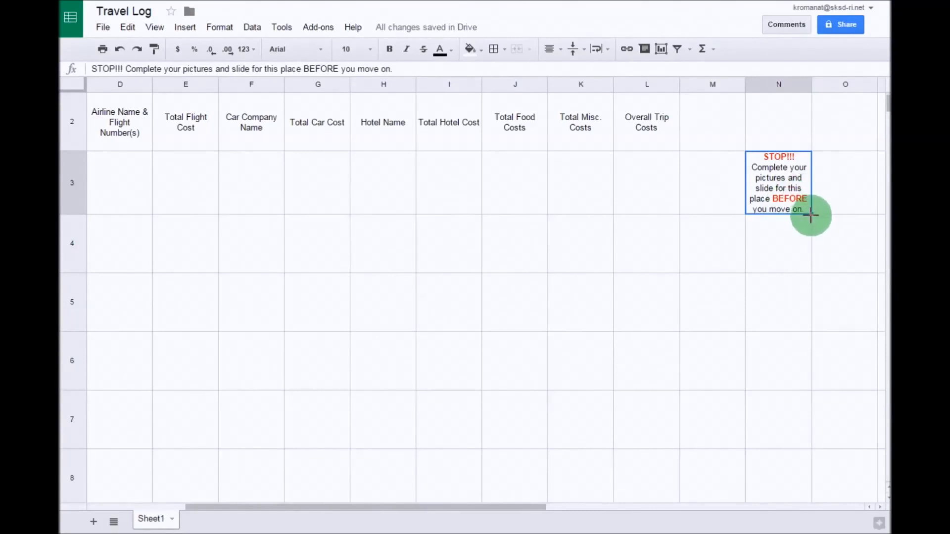
pyautogui.moveTo(812, 215); pyautogui.dragTo(812, 276)
pyautogui.scroll(-1, 819, 270)
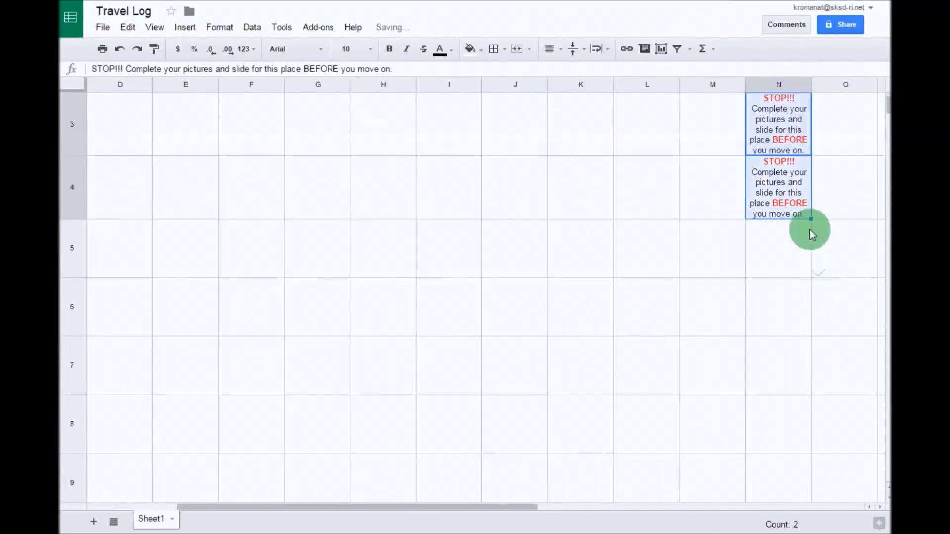
pyautogui.moveTo(811, 218); pyautogui.dragTo(802, 370)
pyautogui.scroll(-3, 838, 346)
pyautogui.moveTo(813, 218); pyautogui.dragTo(800, 347)
pyautogui.scroll(-2, 824, 337)
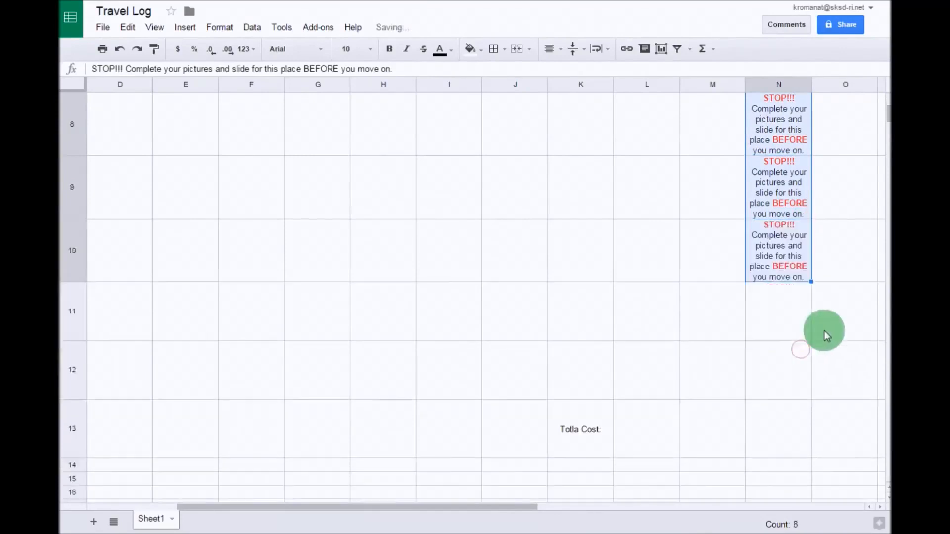
pyautogui.moveTo(812, 282); pyautogui.dragTo(811, 298)
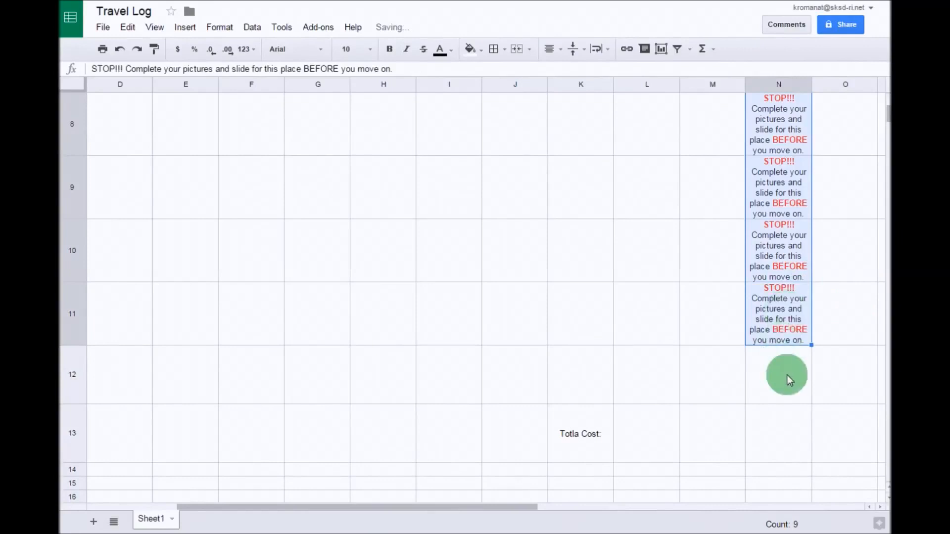
# Widen column N by about half so each STOP!!! message wraps onto four lines
pyautogui.scroll(5, 793, 366)
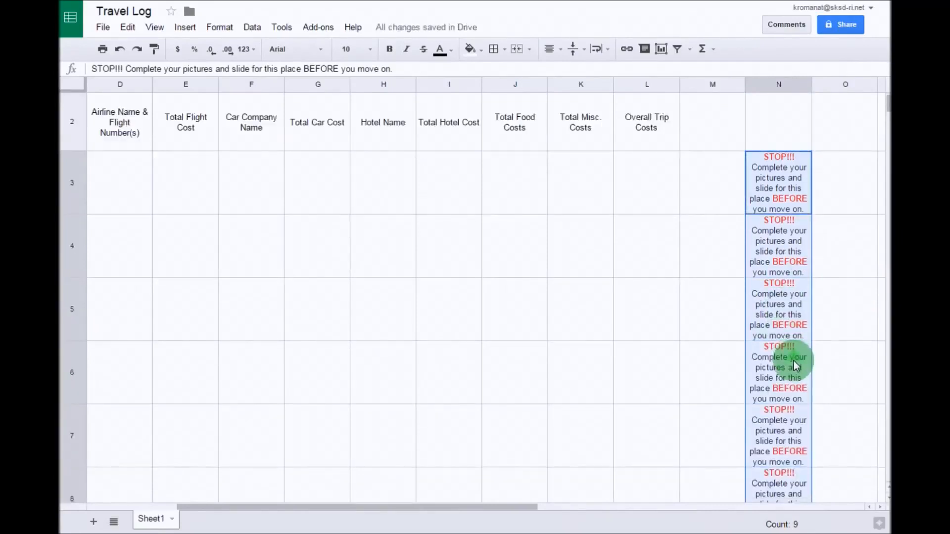
pyautogui.scroll(1, 795, 367)
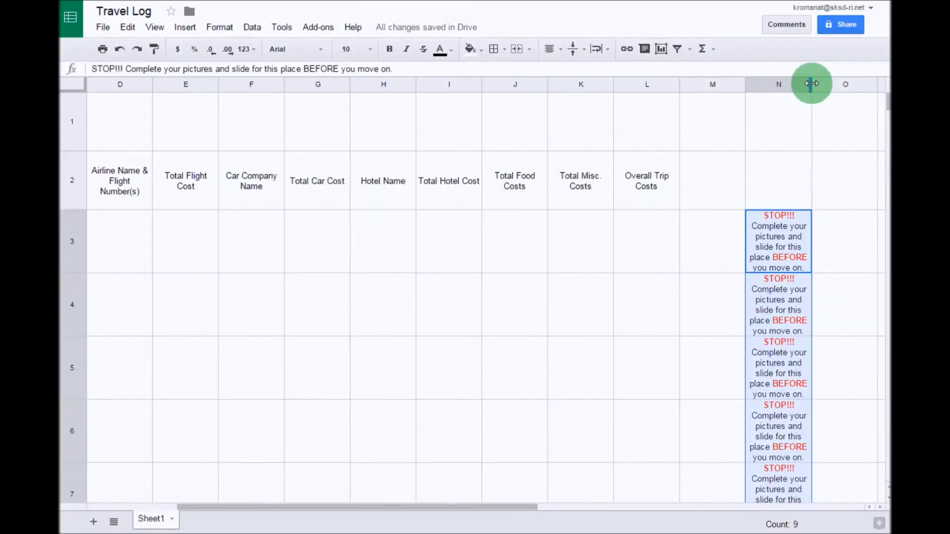
pyautogui.moveTo(812, 83); pyautogui.dragTo(843, 87)
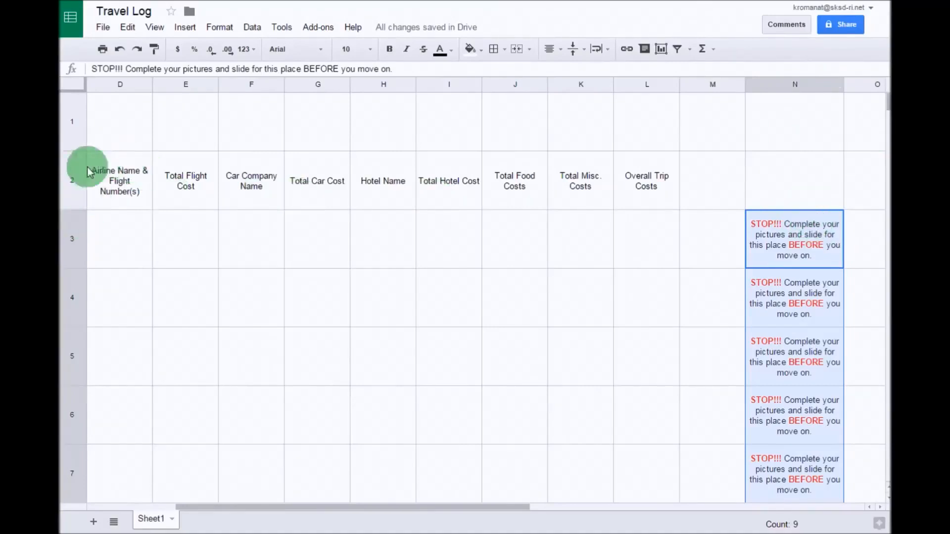
# Try making header row 2 more than twice as tall, and undo the height change
pyautogui.moveTo(75, 208); pyautogui.dragTo(74, 287)
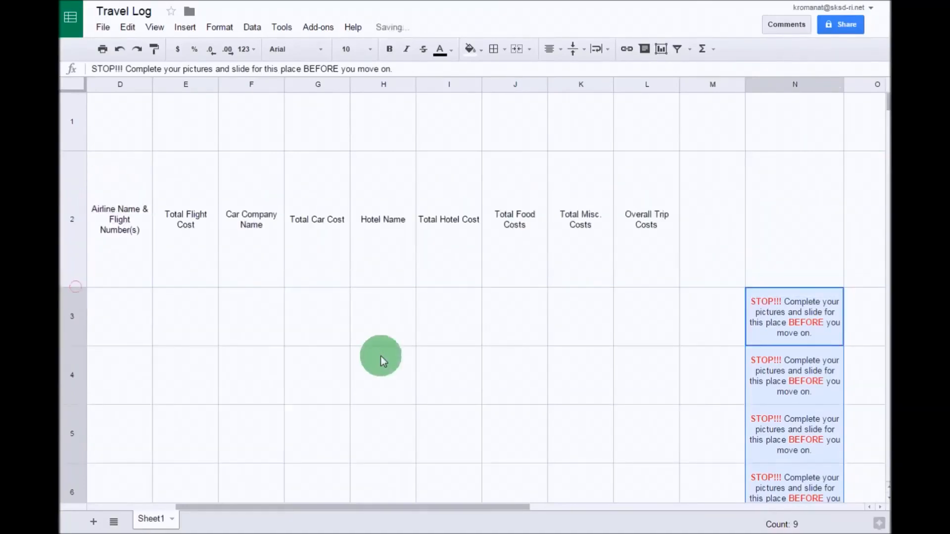
pyautogui.click(119, 49)
pyautogui.click(654, 267)
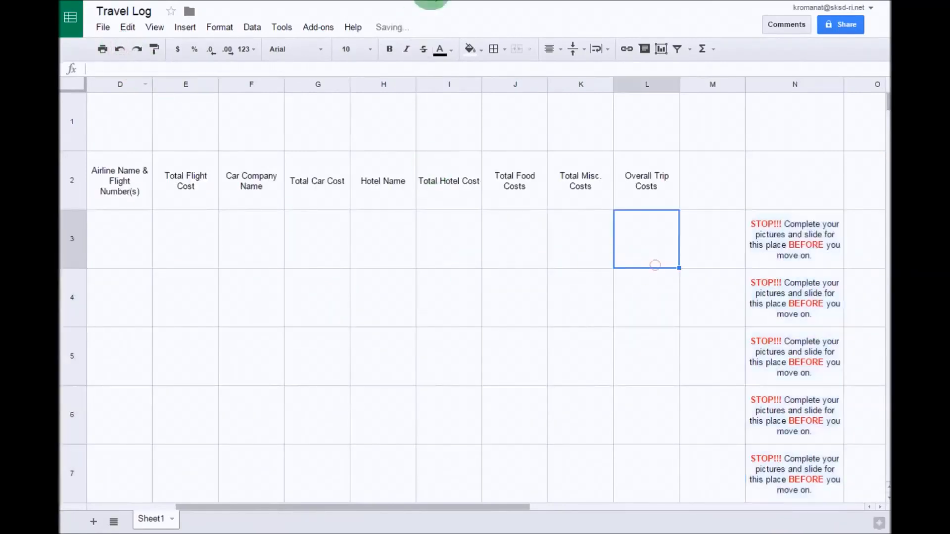
pyautogui.moveTo(494, 506); pyautogui.dragTo(324, 499)
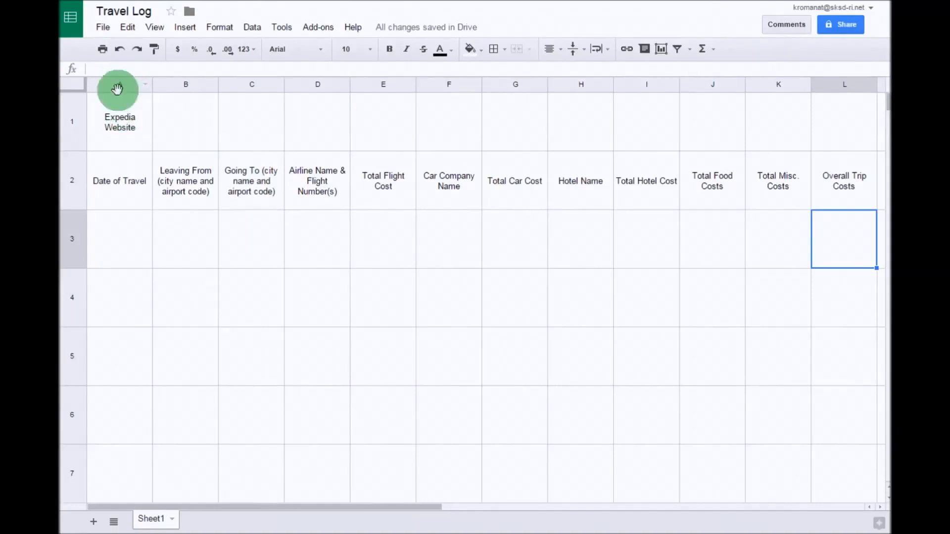
pyautogui.moveTo(284, 507); pyautogui.dragTo(424, 508)
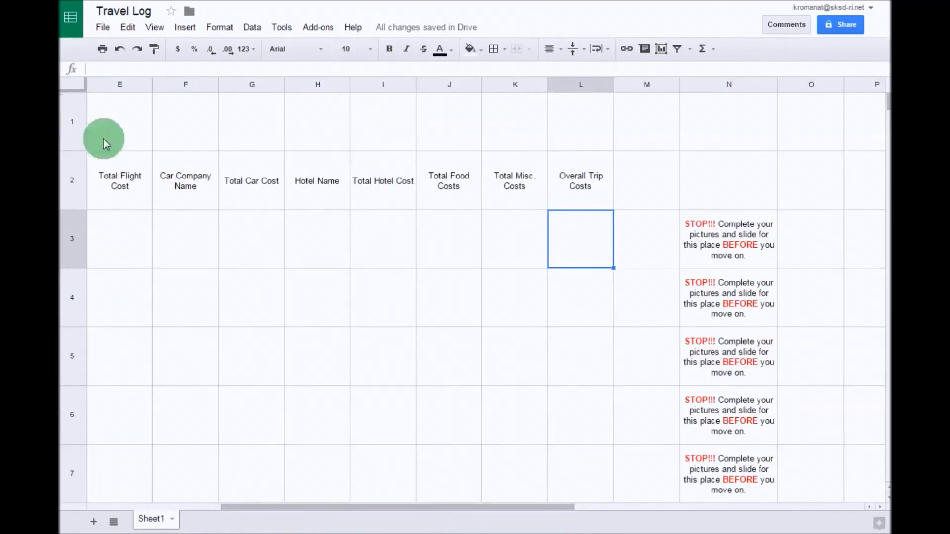
pyautogui.moveTo(376, 506); pyautogui.dragTo(235, 507)
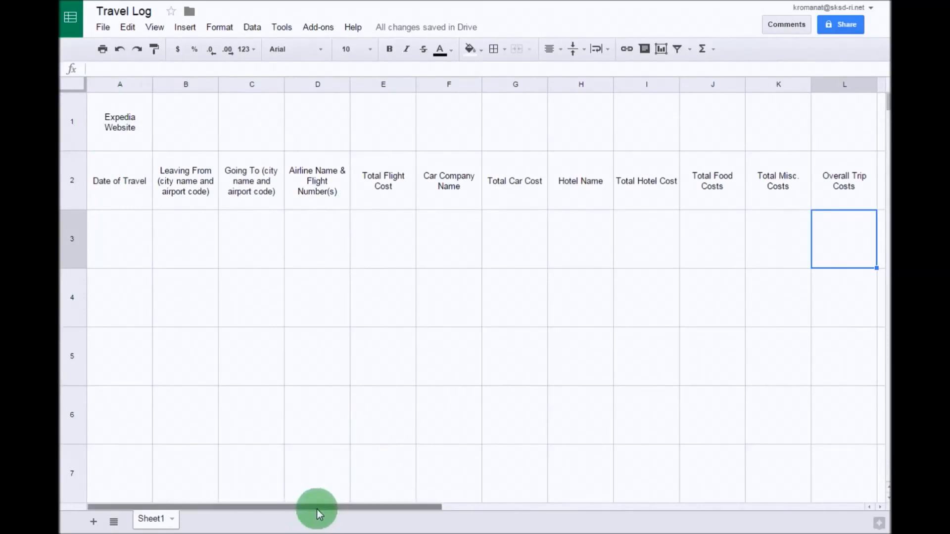
# Merge all the cells of row 1 from A1 through N1 into one cell holding Expedia Website
pyautogui.moveTo(318, 508); pyautogui.dragTo(454, 514)
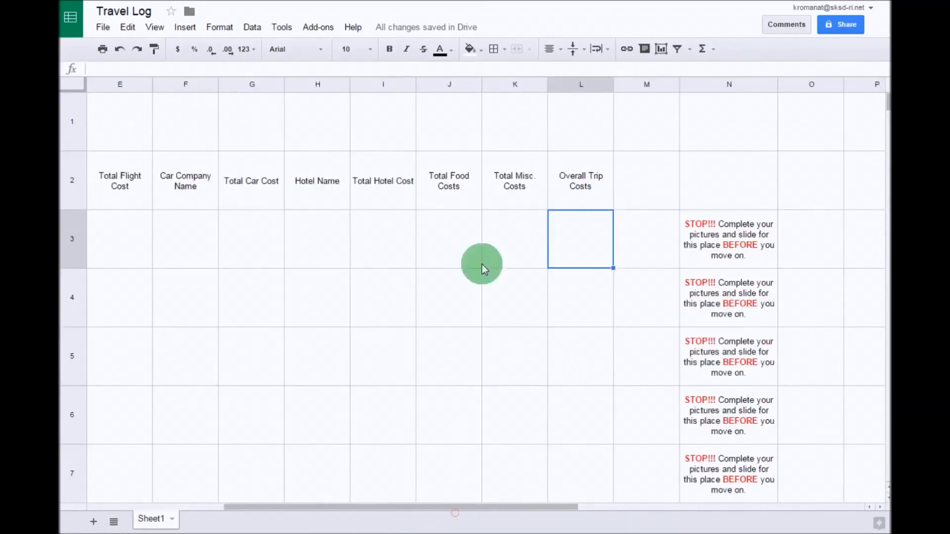
pyautogui.click(715, 126)
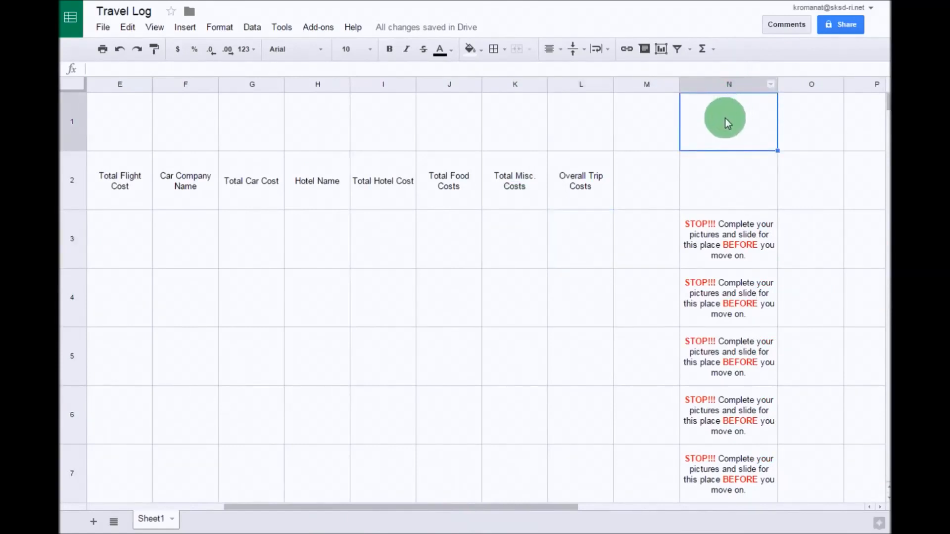
pyautogui.moveTo(726, 118); pyautogui.dragTo(118, 118)
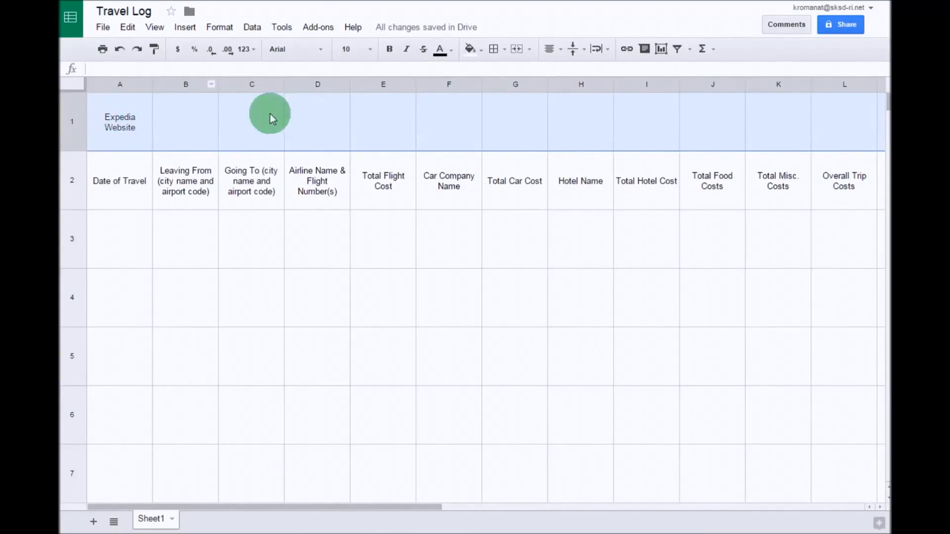
pyautogui.click(230, 30)
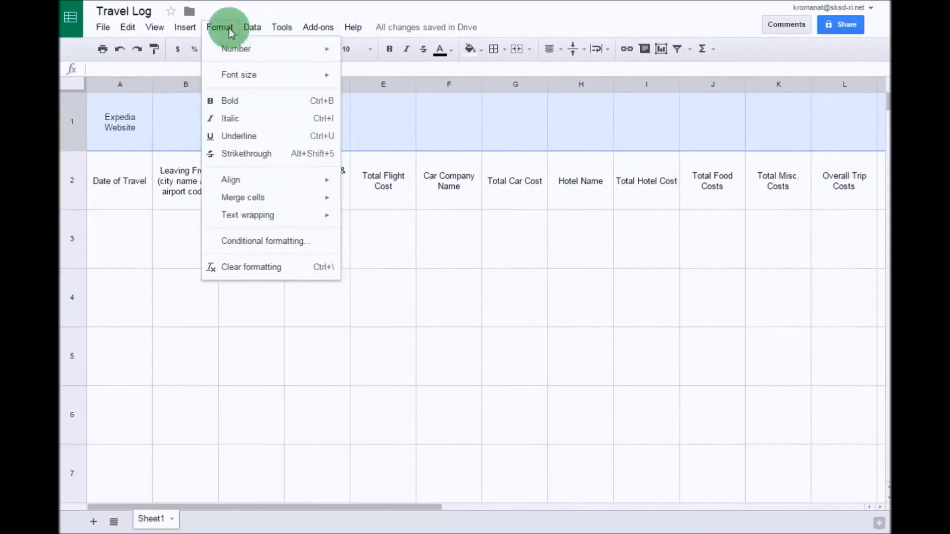
pyautogui.moveTo(244, 201)
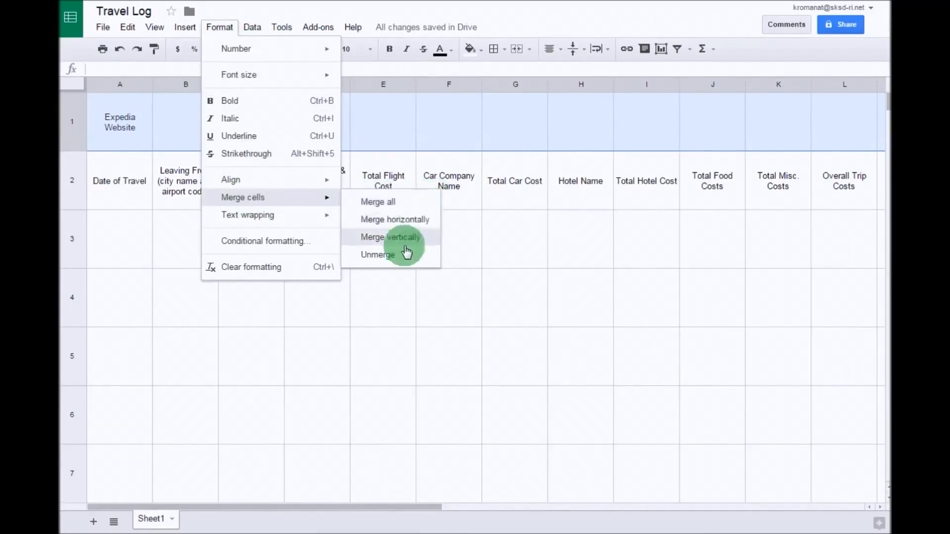
pyautogui.click(415, 200)
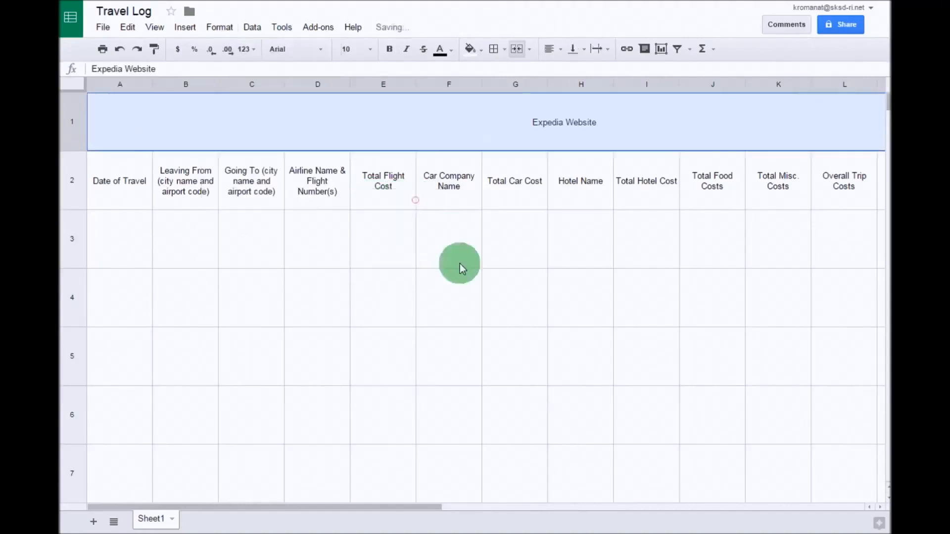
pyautogui.click(545, 275)
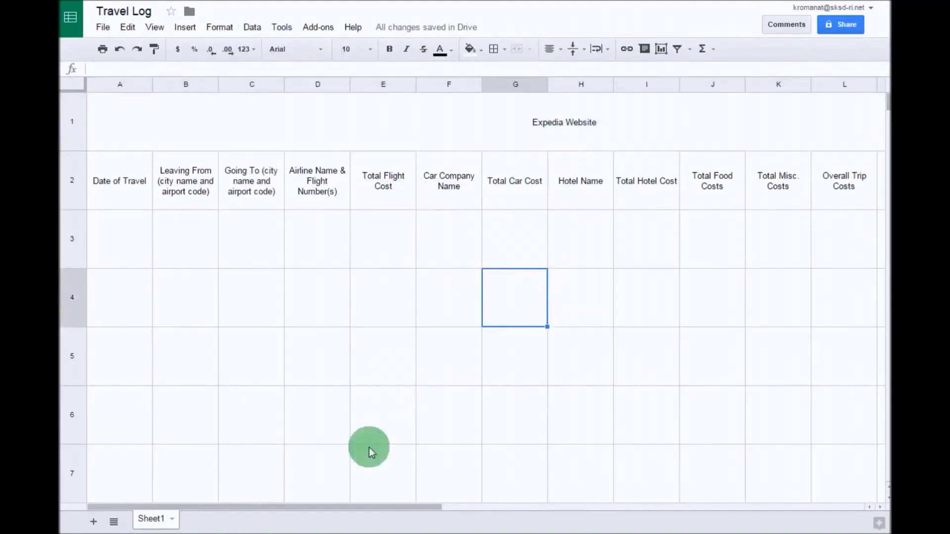
# Make the row 2 headers bold from Date of Travel in A2 through Overall Trip Costs in L2
pyautogui.moveTo(349, 505)
pyautogui.mouseDown()
pyautogui.moveTo(480, 507)
pyautogui.moveTo(364, 506)
pyautogui.mouseUp()
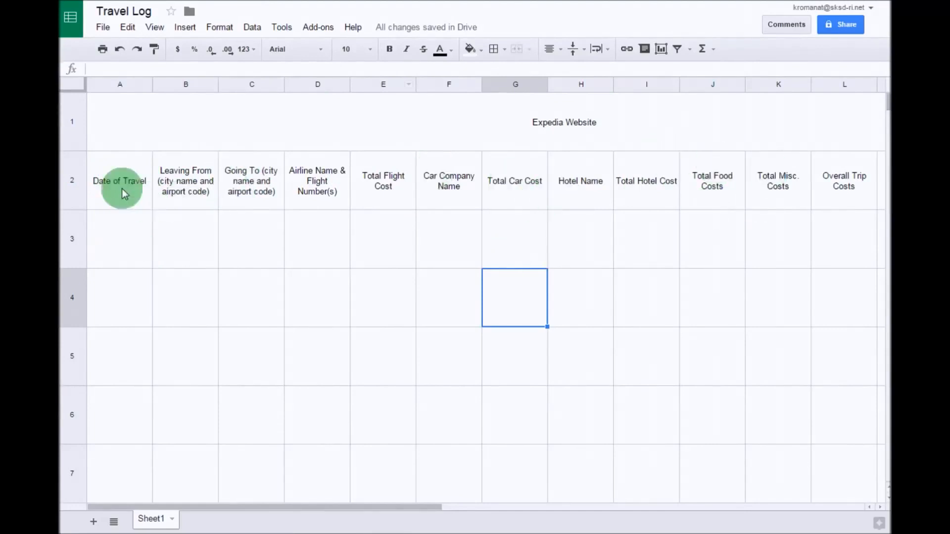
pyautogui.moveTo(113, 184); pyautogui.dragTo(400, 184)
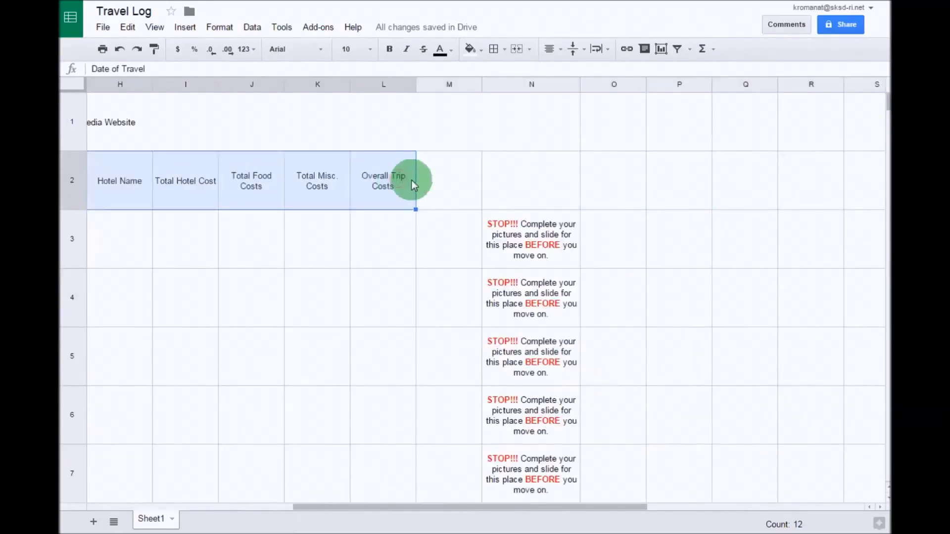
pyautogui.click(389, 51)
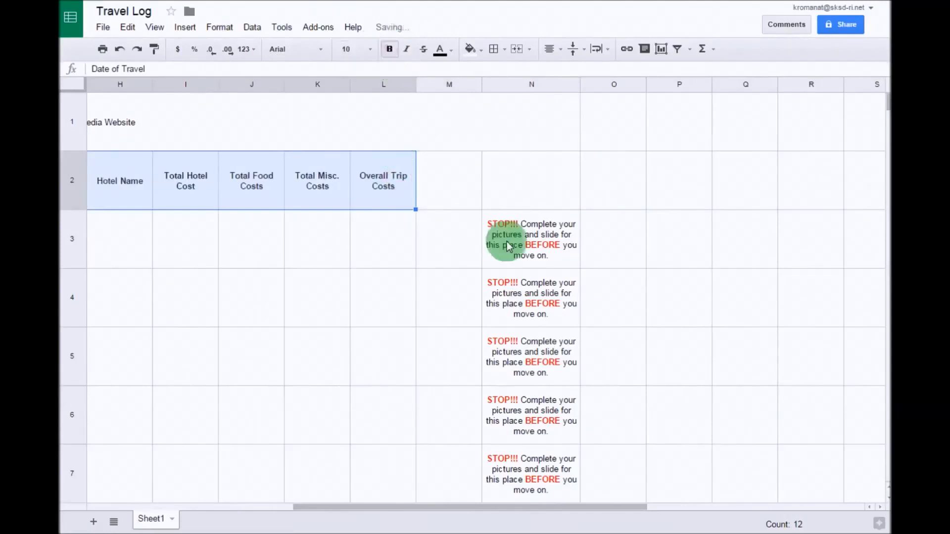
pyautogui.moveTo(470, 507); pyautogui.dragTo(227, 506)
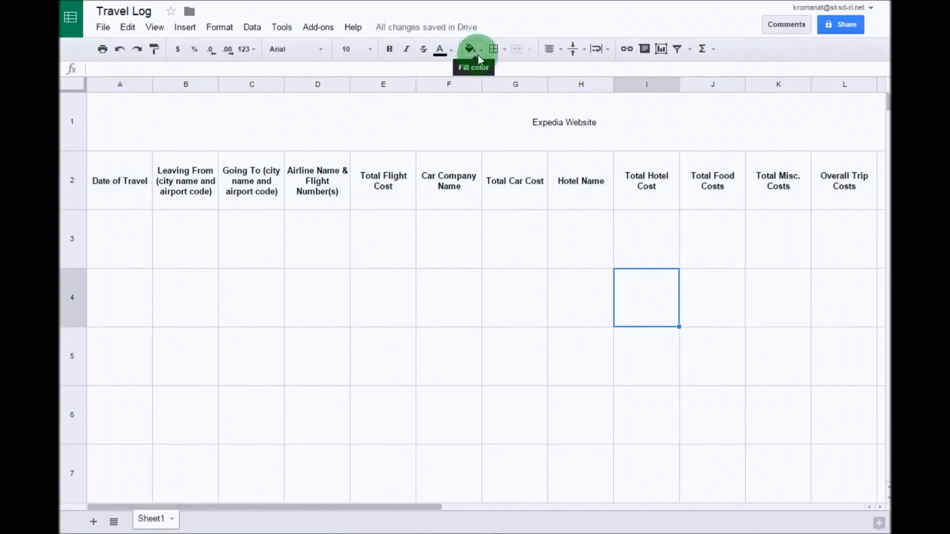
# Fill row 3 with grey from column A through column L
pyautogui.click(836, 229)
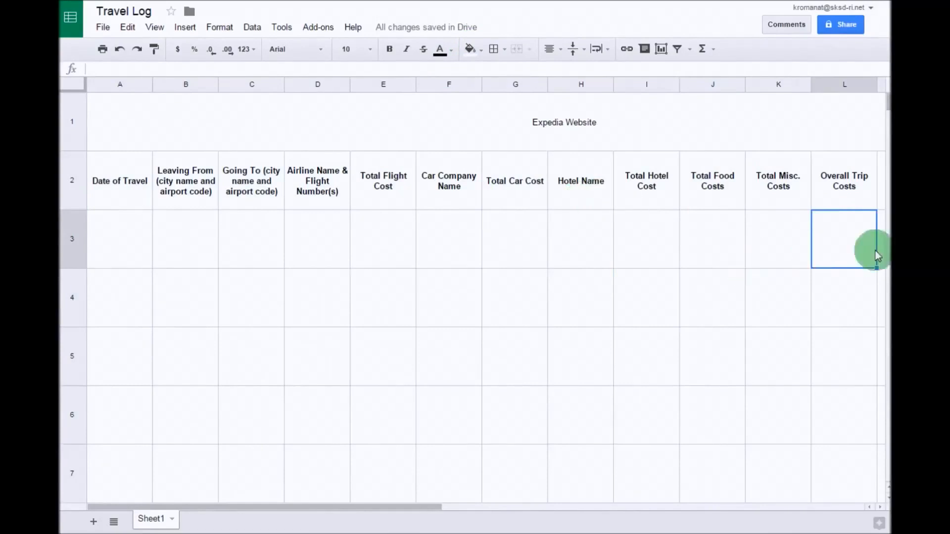
pyautogui.moveTo(845, 236); pyautogui.dragTo(94, 234)
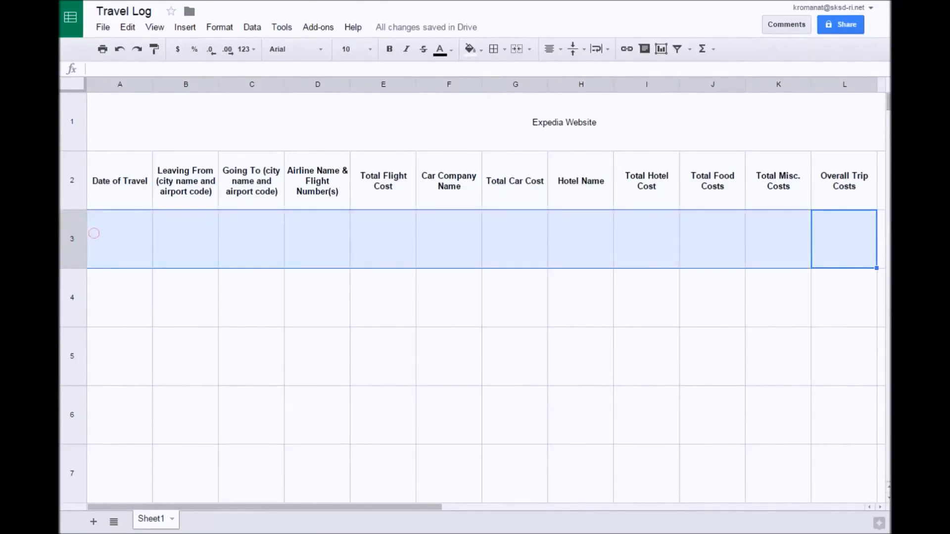
pyautogui.moveTo(432, 511); pyautogui.dragTo(503, 511)
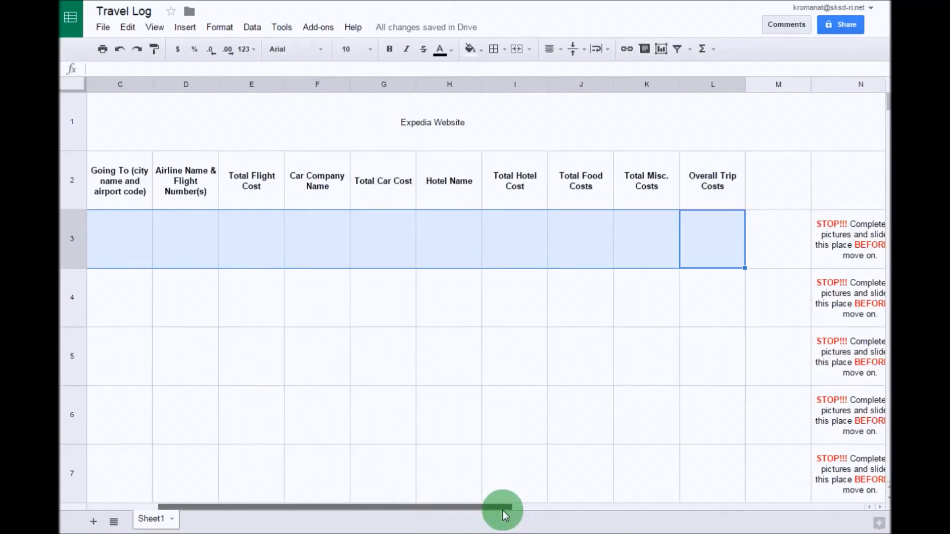
pyautogui.moveTo(502, 510); pyautogui.dragTo(218, 228)
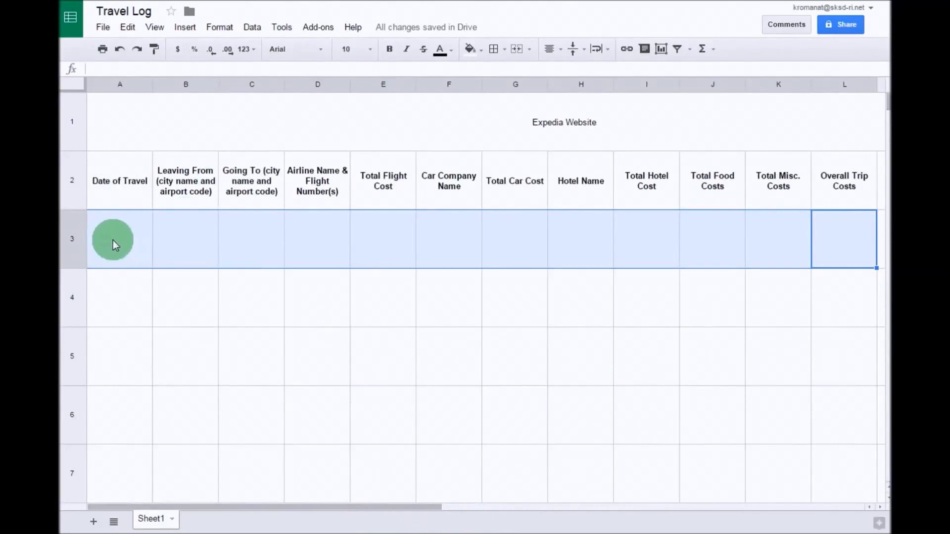
pyautogui.click(482, 52)
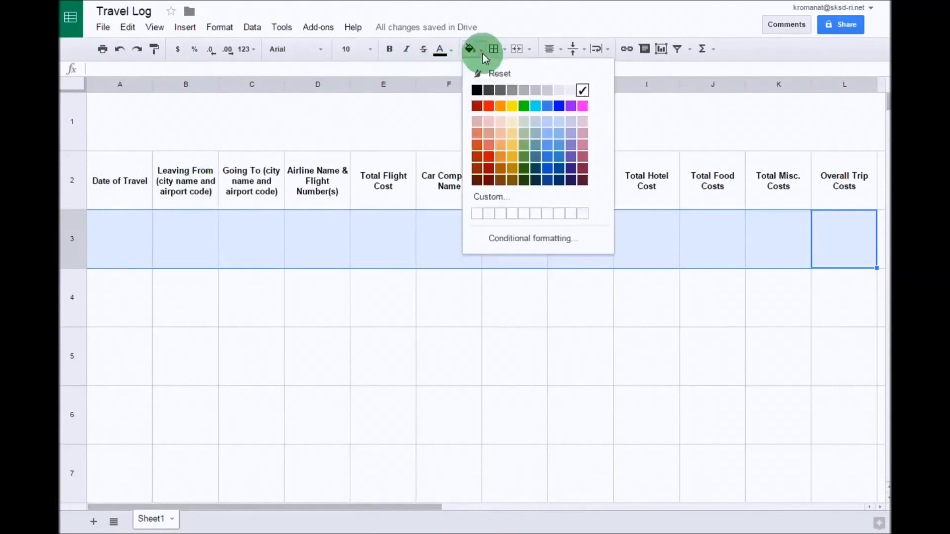
pyautogui.click(536, 91)
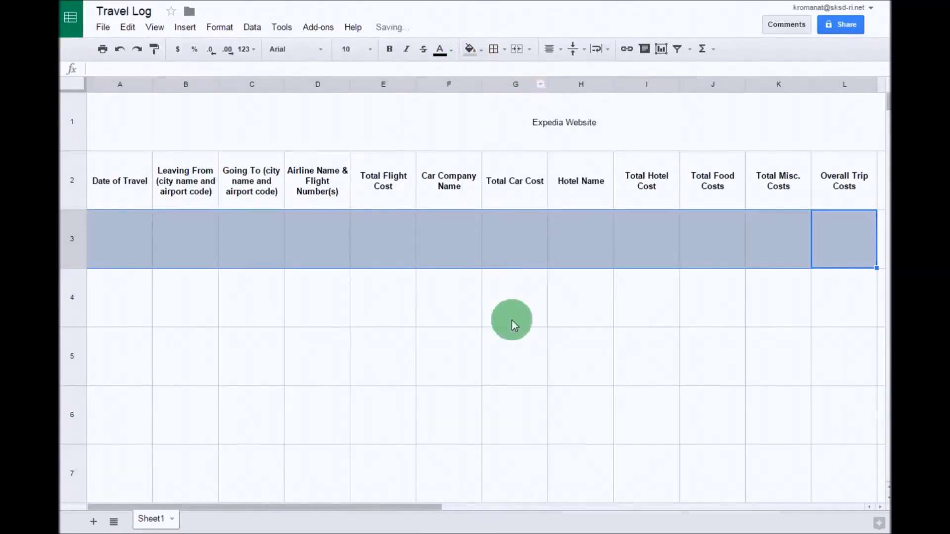
# Fill rows 5 and 7 with the same grey from column A through column L
pyautogui.moveTo(849, 352); pyautogui.dragTo(110, 353)
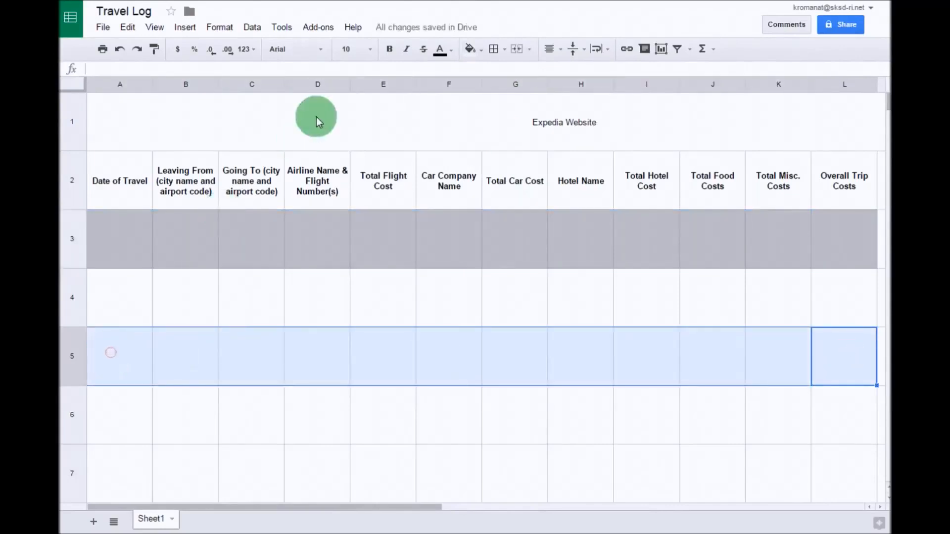
pyautogui.click(482, 51)
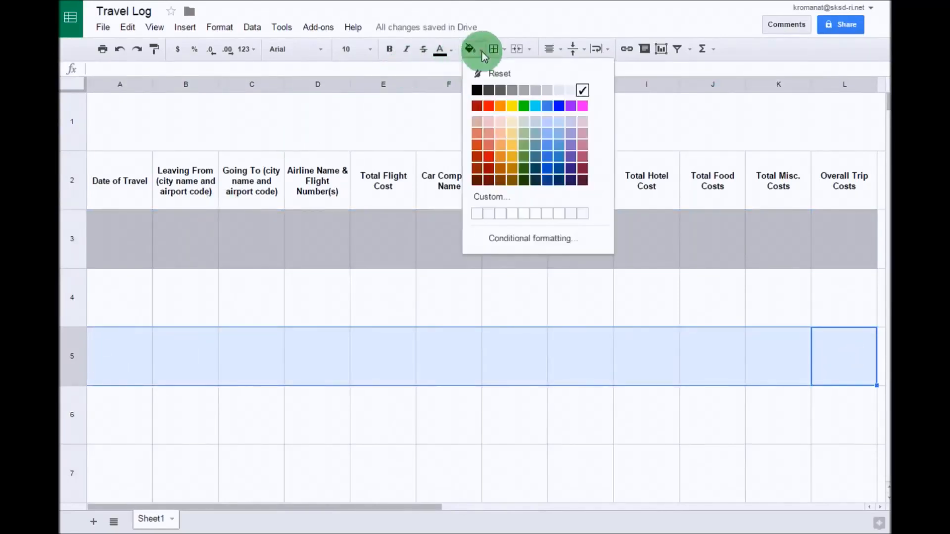
pyautogui.click(536, 90)
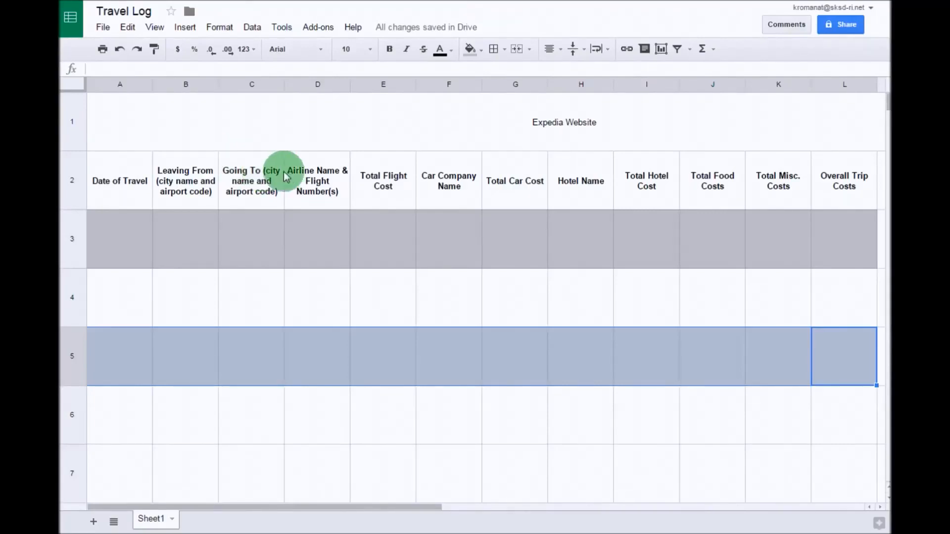
pyautogui.click(789, 411)
pyautogui.scroll(-2, 797, 402)
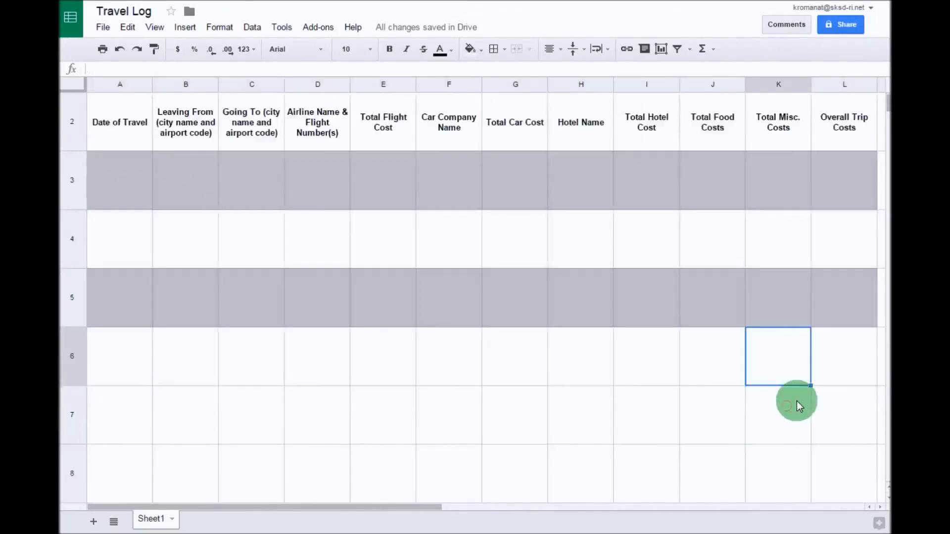
pyautogui.moveTo(842, 346); pyautogui.dragTo(138, 351)
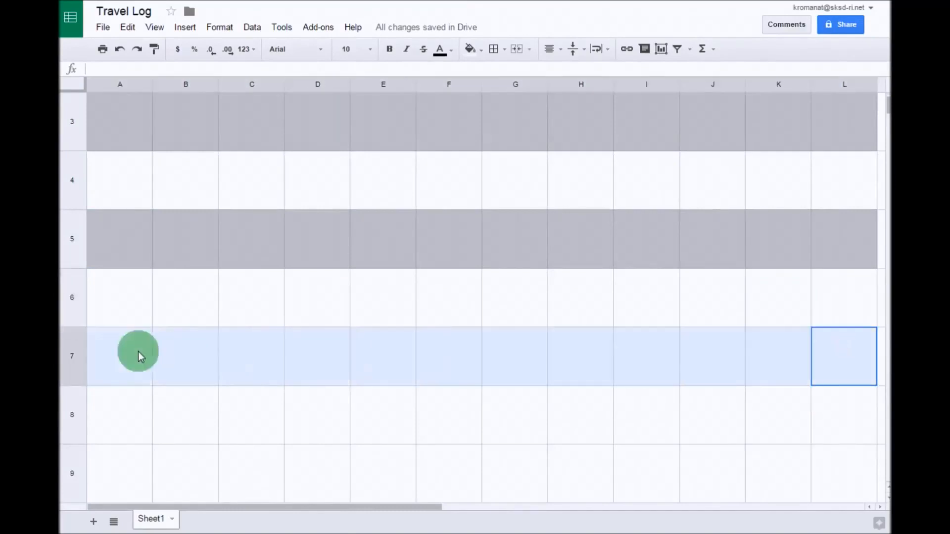
pyautogui.click(470, 50)
pyautogui.click(535, 91)
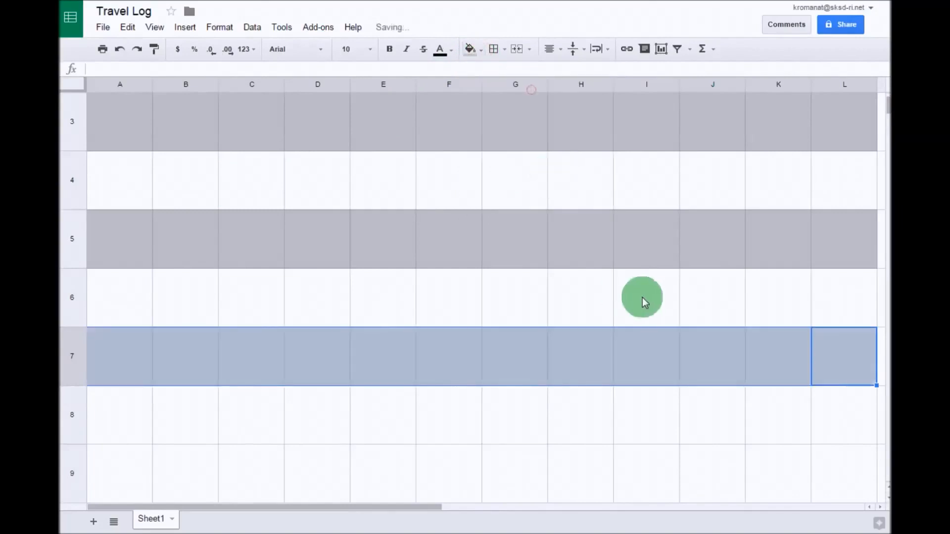
# Fill rows 9 and 11 with the same grey from column A through column L
pyautogui.scroll(-2, 648, 299)
pyautogui.moveTo(829, 344); pyautogui.dragTo(112, 349)
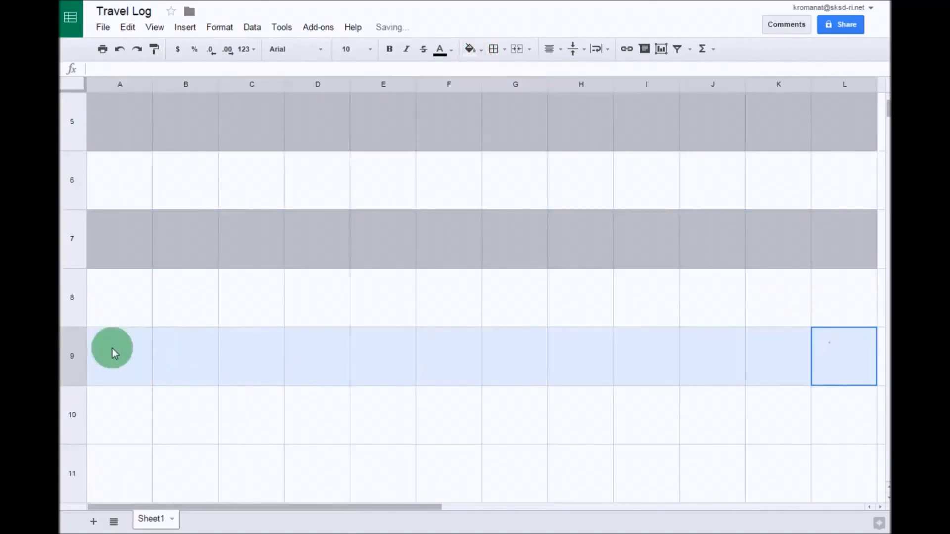
pyautogui.click(472, 49)
pyautogui.click(534, 91)
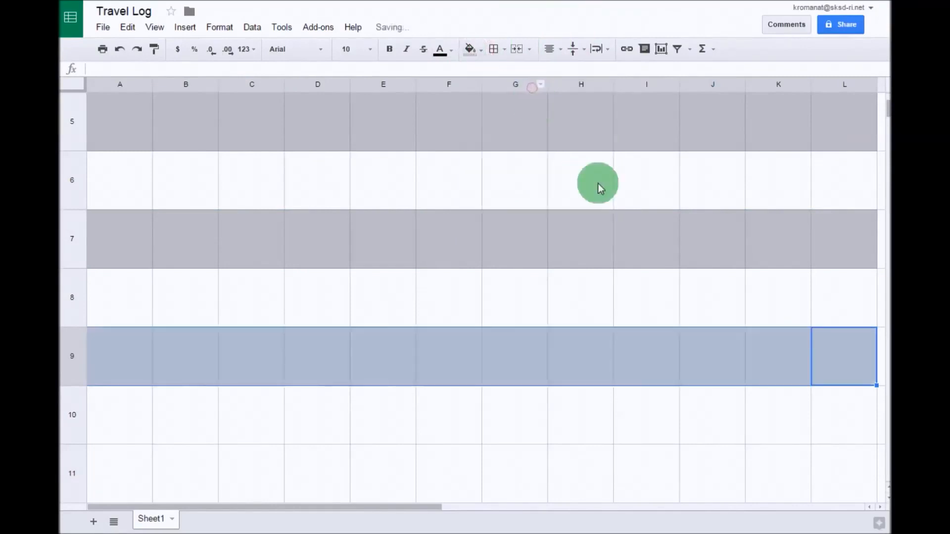
pyautogui.scroll(-2, 619, 208)
pyautogui.moveTo(838, 354); pyautogui.dragTo(107, 355)
pyautogui.click(481, 53)
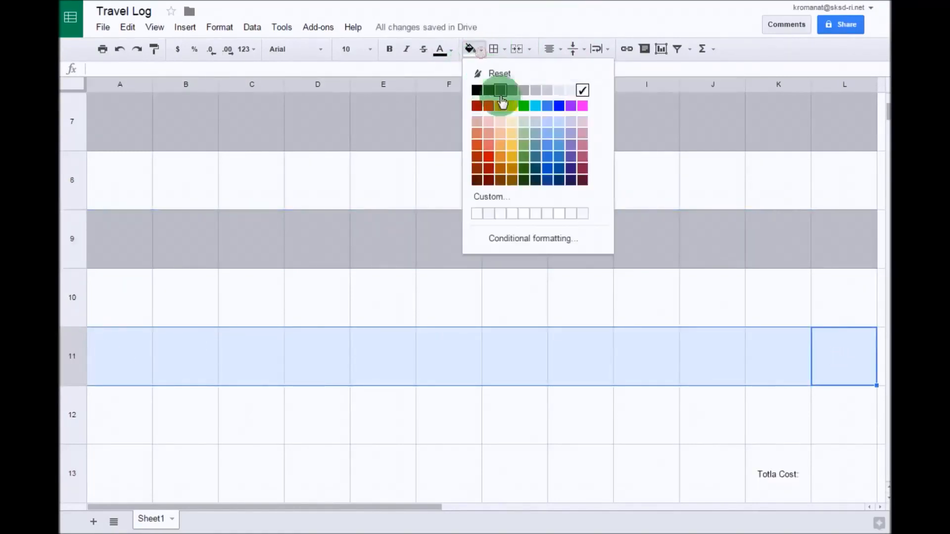
pyautogui.click(536, 90)
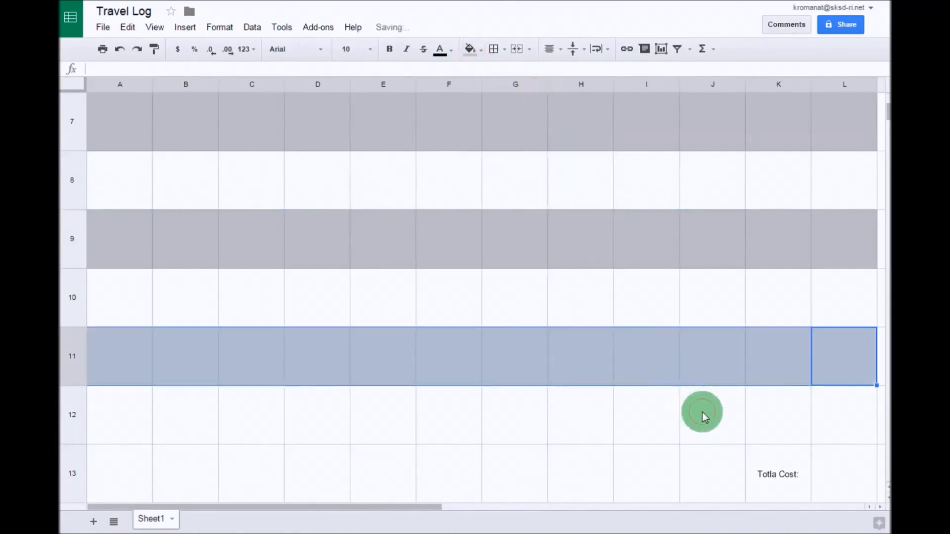
pyautogui.click(726, 409)
pyautogui.scroll(5, 727, 409)
pyautogui.scroll(1, 729, 395)
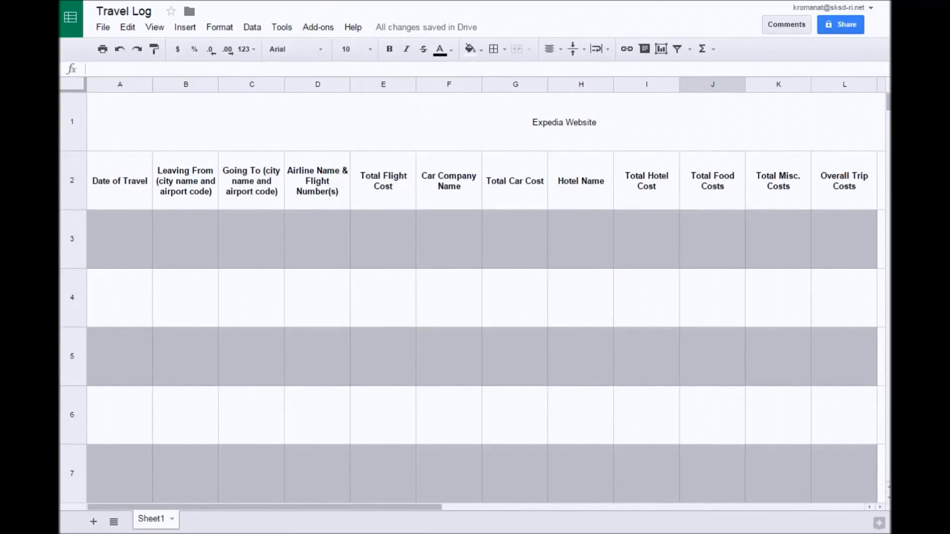
# Fill the Total Flight Cost column with cyan from header cell E2 down through E12
pyautogui.click(383, 180)
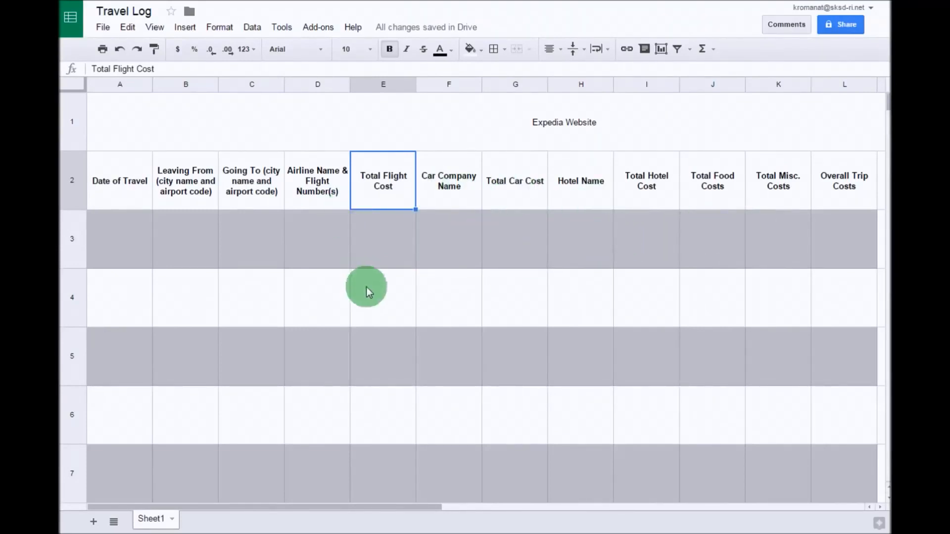
pyautogui.click(388, 227)
pyautogui.click(390, 176)
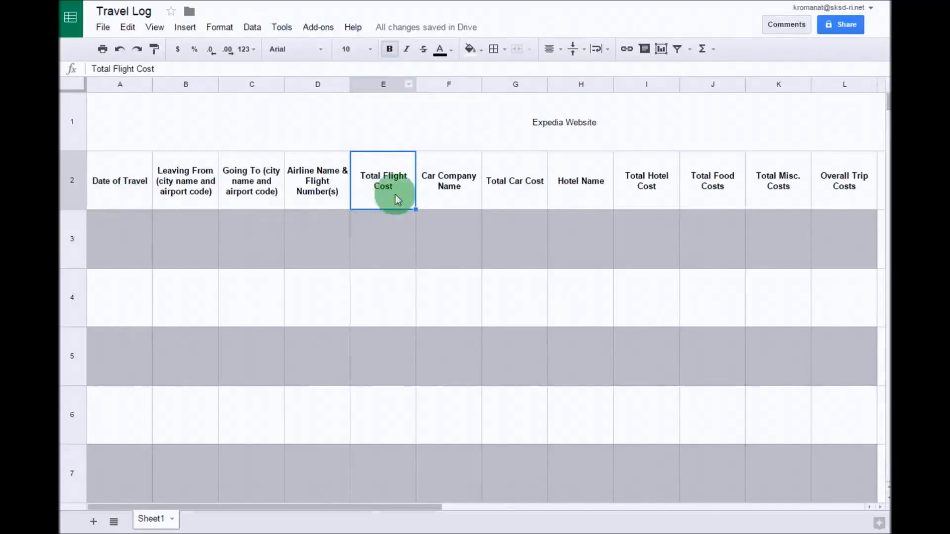
pyautogui.moveTo(382, 177)
pyautogui.mouseDown()
pyautogui.moveTo(386, 518)
pyautogui.moveTo(378, 223)
pyautogui.moveTo(387, 224)
pyautogui.moveTo(387, 178)
pyautogui.mouseUp()
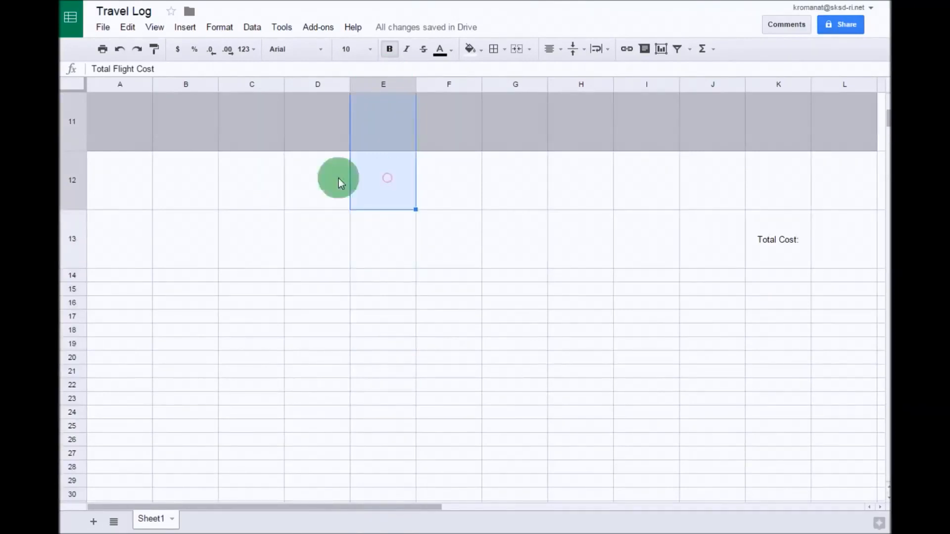
pyautogui.click(482, 49)
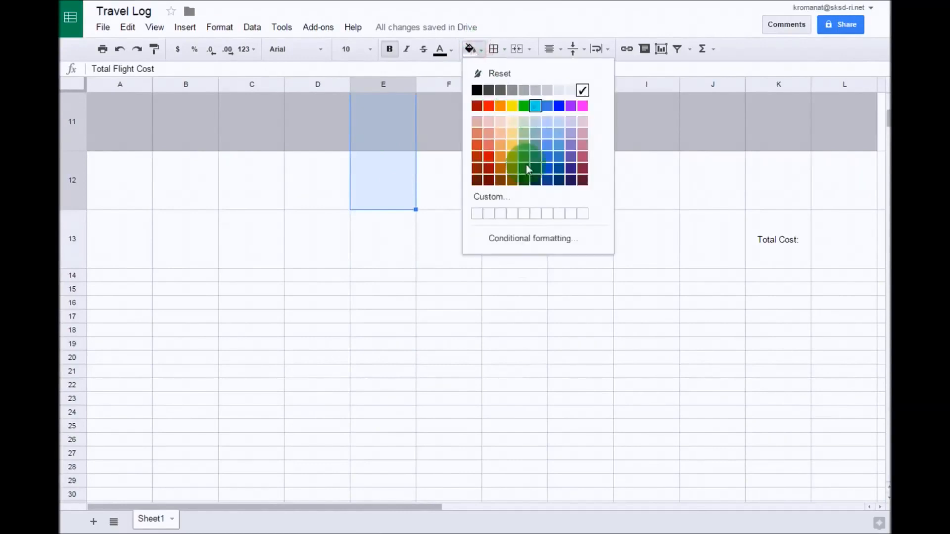
pyautogui.click(536, 106)
pyautogui.scroll(7, 525, 321)
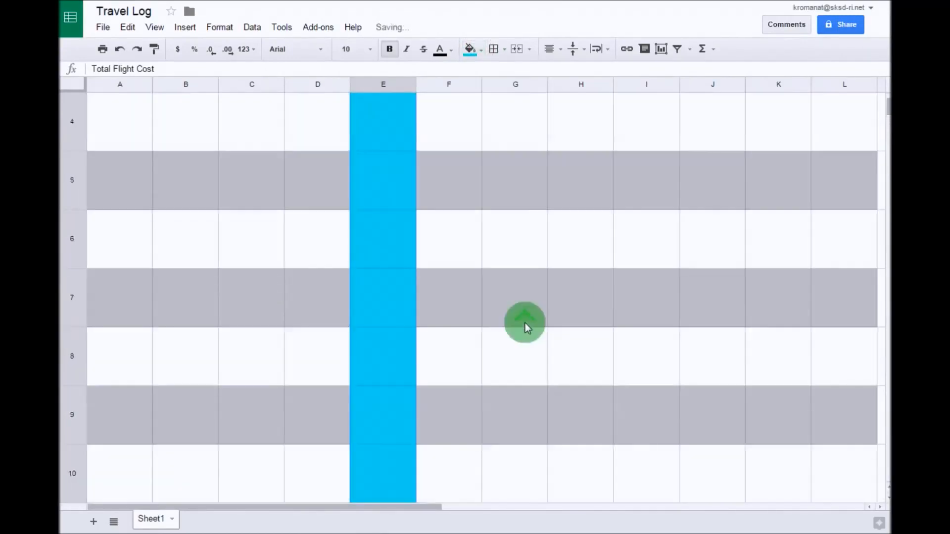
pyautogui.scroll(3, 524, 323)
pyautogui.click(565, 357)
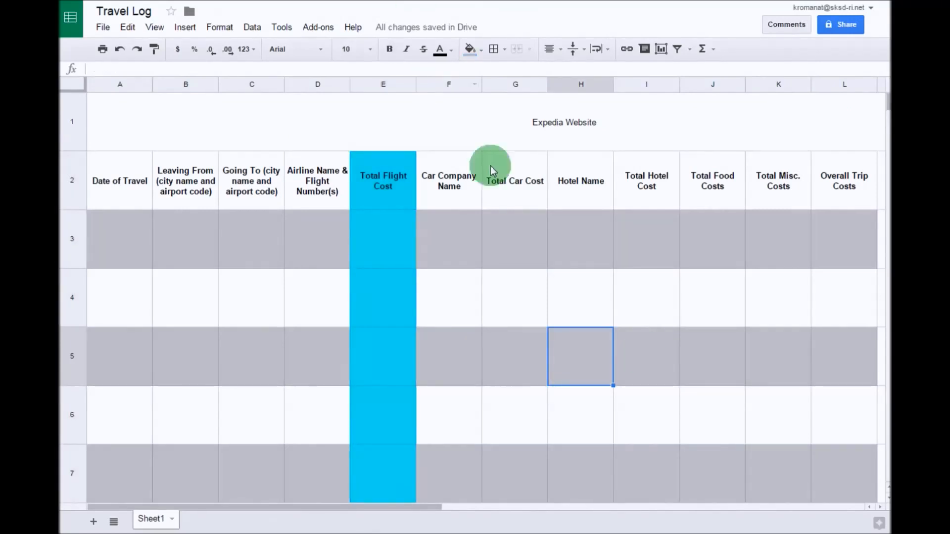
pyautogui.click(517, 188)
pyautogui.click(643, 191)
pyautogui.click(715, 186)
pyautogui.click(786, 183)
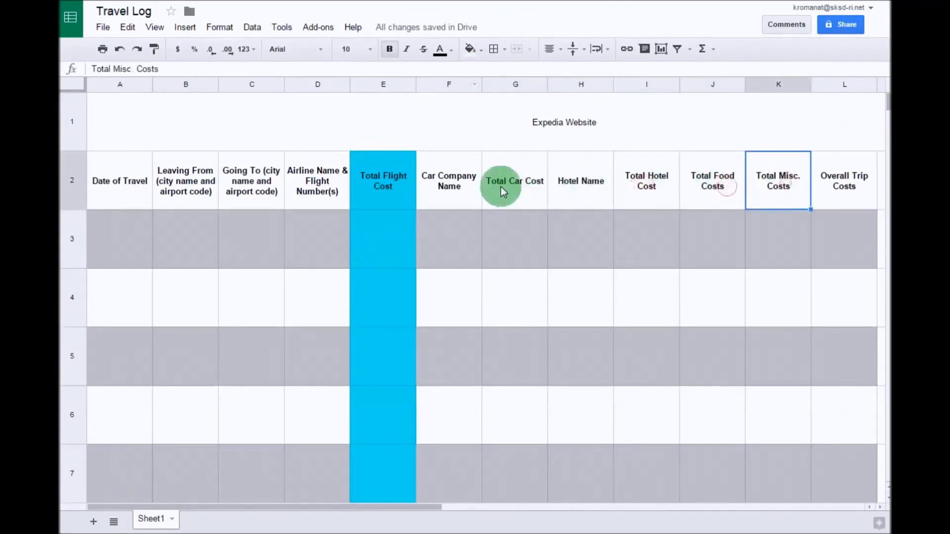
# Fill the Total Car Cost column with yellow from header cell G2 down through G12
pyautogui.click(502, 189)
pyautogui.click(522, 232)
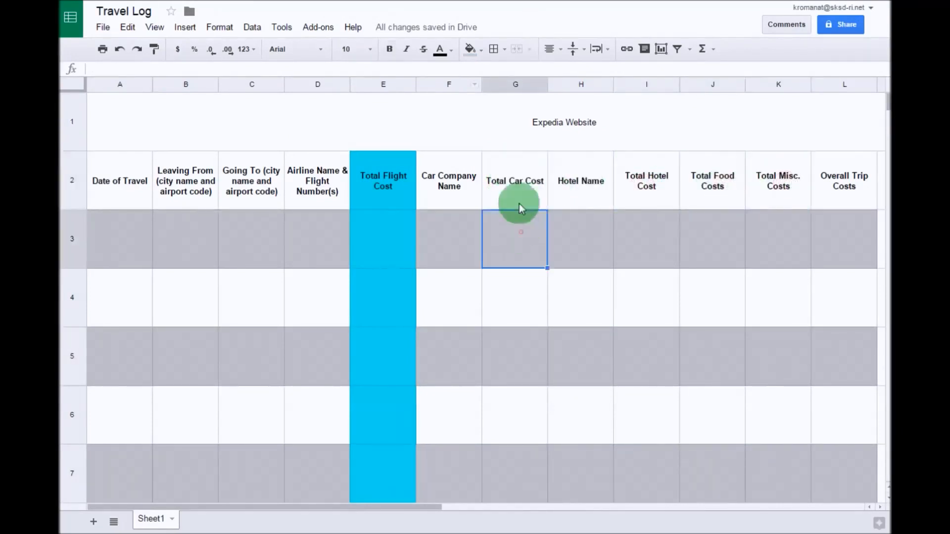
pyautogui.moveTo(518, 203)
pyautogui.mouseDown()
pyautogui.moveTo(520, 521)
pyautogui.moveTo(514, 194)
pyautogui.mouseUp()
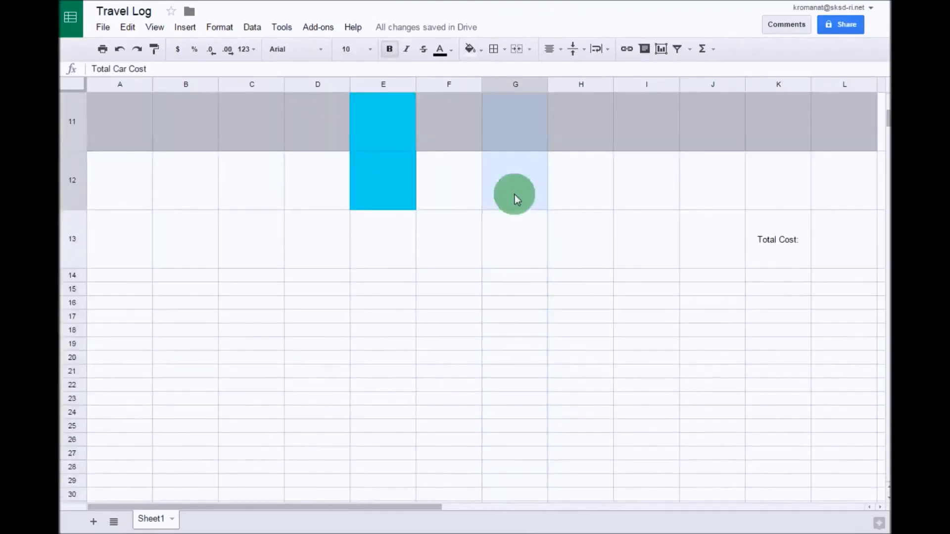
pyautogui.click(481, 52)
pyautogui.click(511, 103)
# Fill the Total Hotel Cost column with green from header cell I2 down through I12
pyautogui.scroll(3, 599, 275)
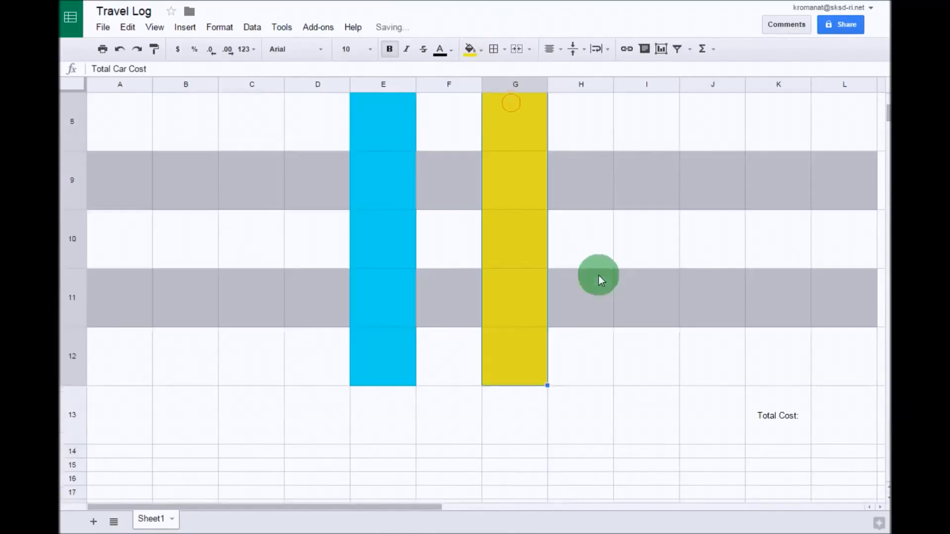
pyautogui.scroll(5, 614, 280)
pyautogui.click(652, 183)
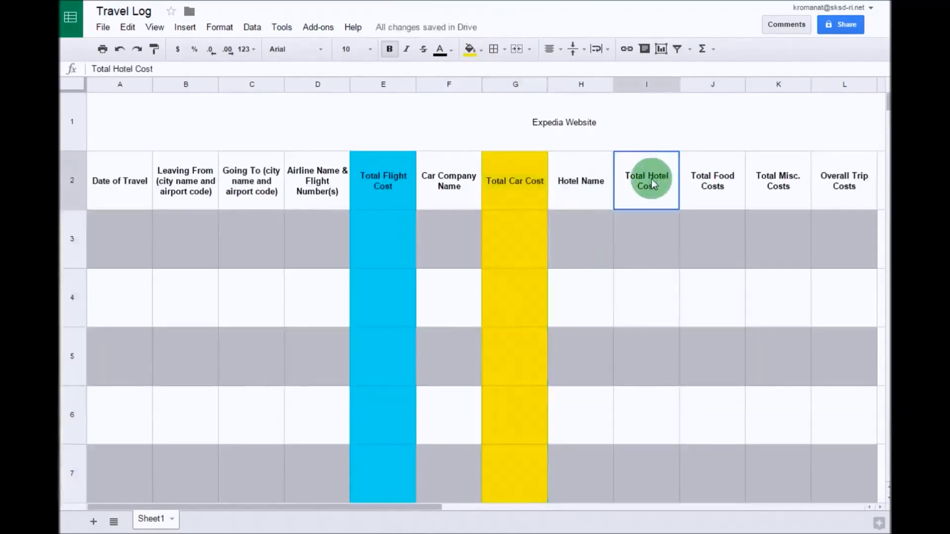
pyautogui.moveTo(643, 172); pyautogui.dragTo(643, 411)
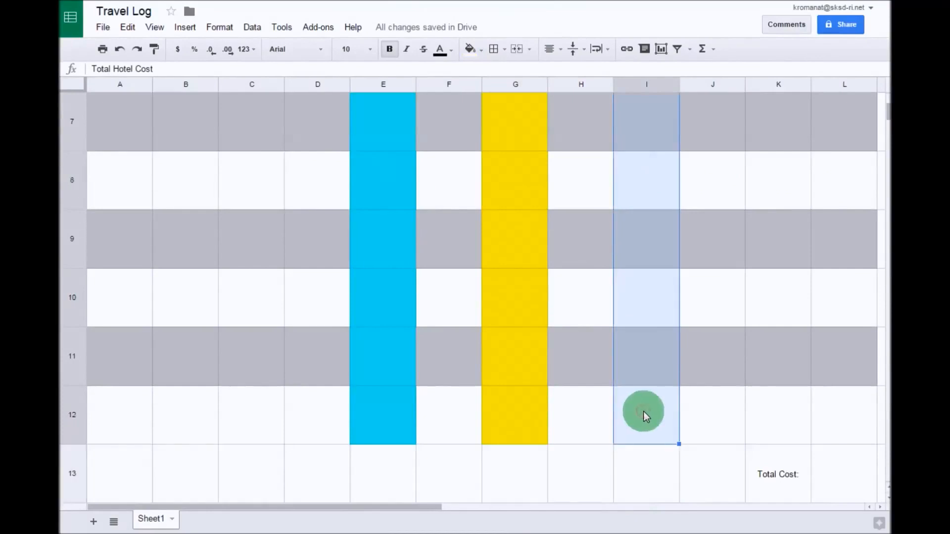
pyautogui.click(480, 50)
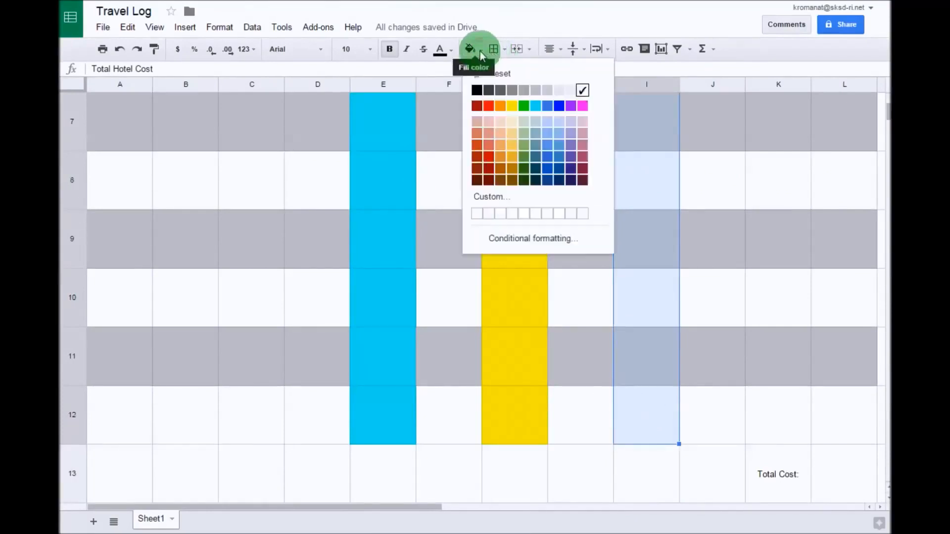
pyautogui.click(513, 106)
# Fill the Total Food Costs column with orange from header cell J2 down through J12
pyautogui.scroll(6, 736, 274)
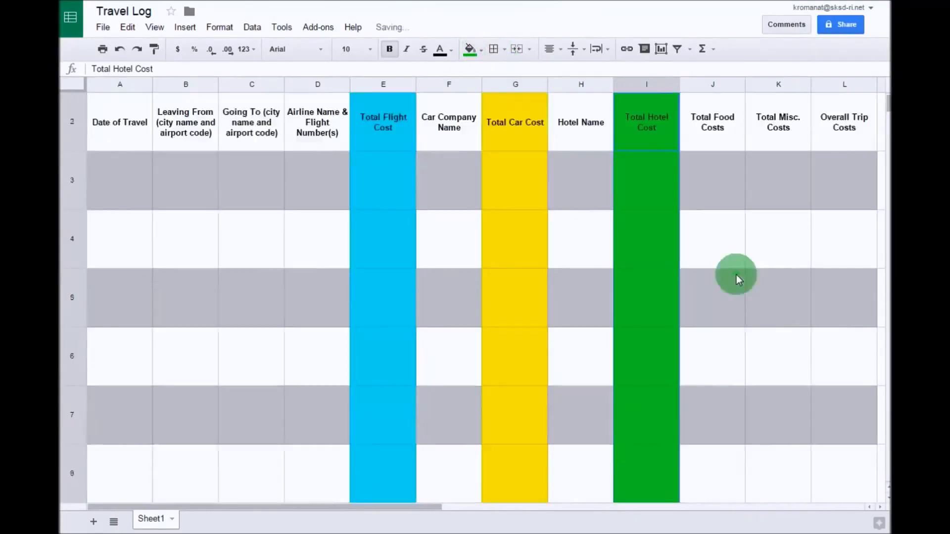
pyautogui.moveTo(710, 207); pyautogui.dragTo(708, 310)
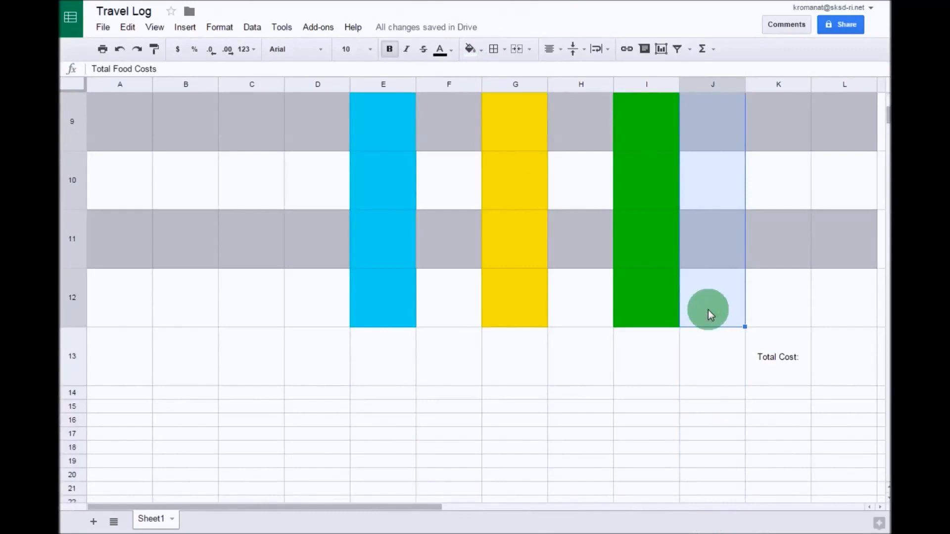
pyautogui.click(482, 51)
pyautogui.click(496, 104)
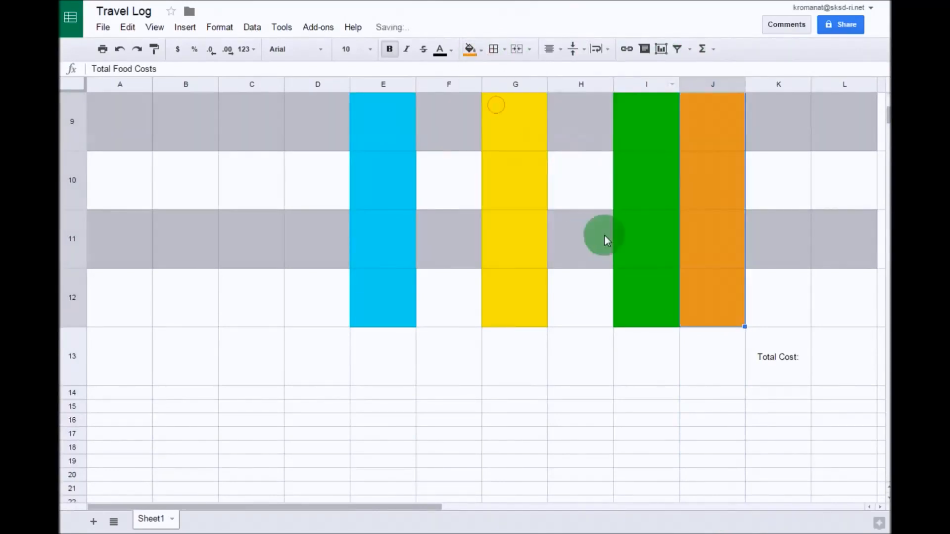
# Fill the Total Misc. Costs column with pale cream yellow across cells K2 through K12
pyautogui.scroll(2, 745, 256)
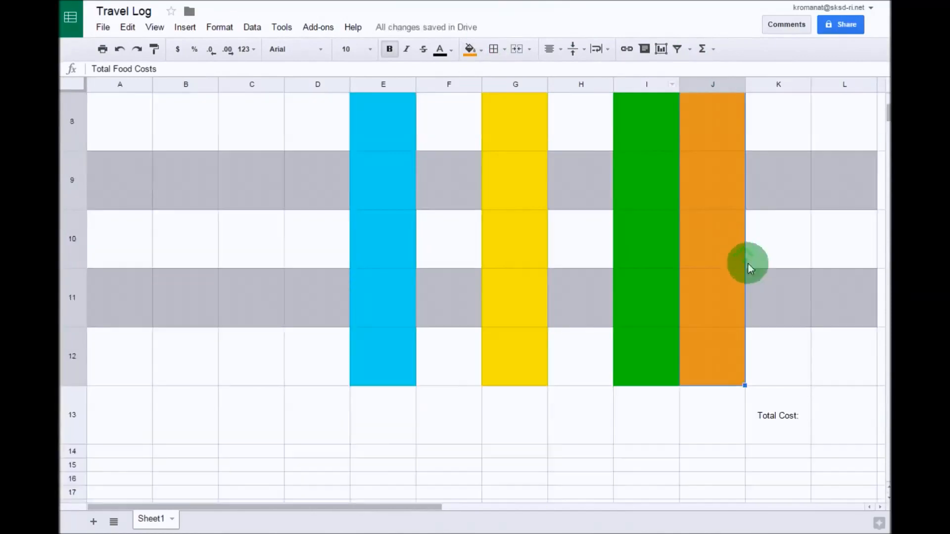
pyautogui.click(778, 364)
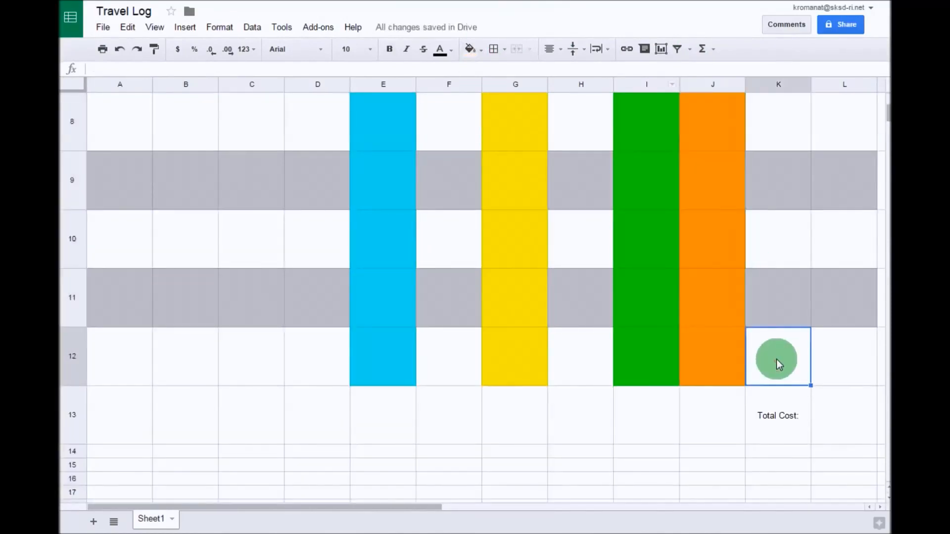
pyautogui.moveTo(779, 358); pyautogui.dragTo(767, 175)
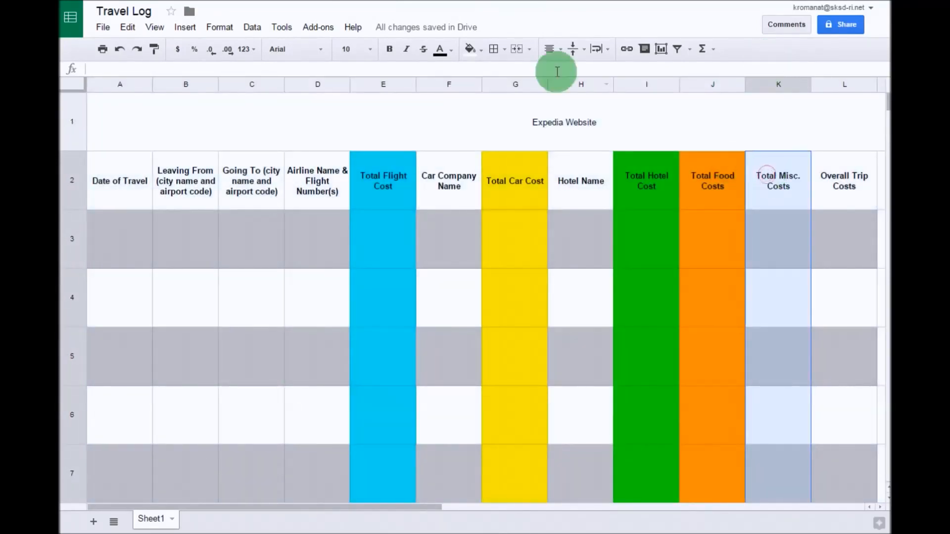
pyautogui.click(480, 48)
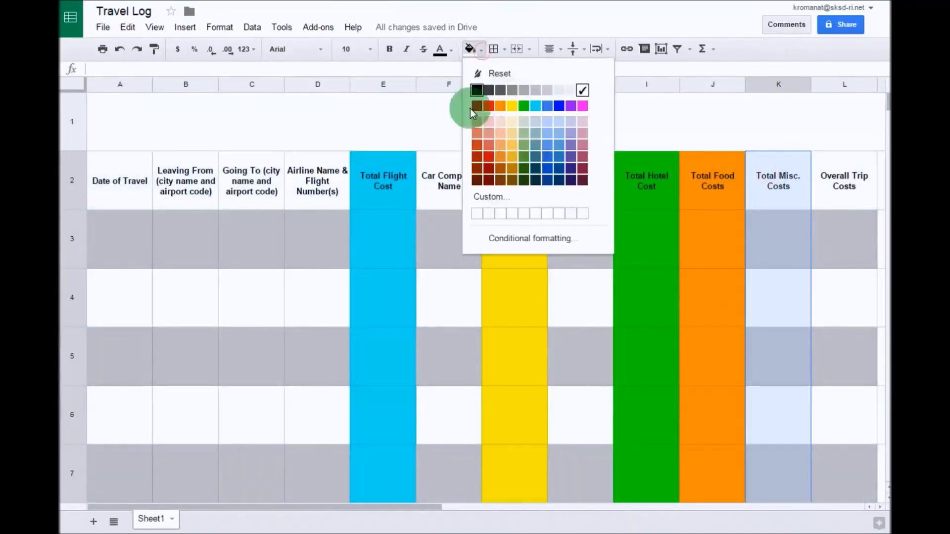
pyautogui.click(513, 124)
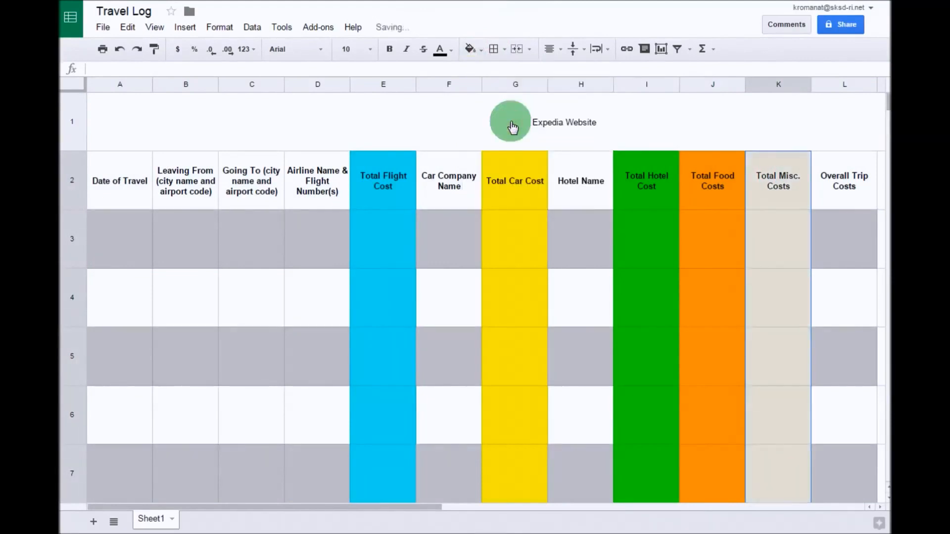
# Fill the Overall Trip Costs column with magenta from header cell L2 down through L12
pyautogui.click(842, 174)
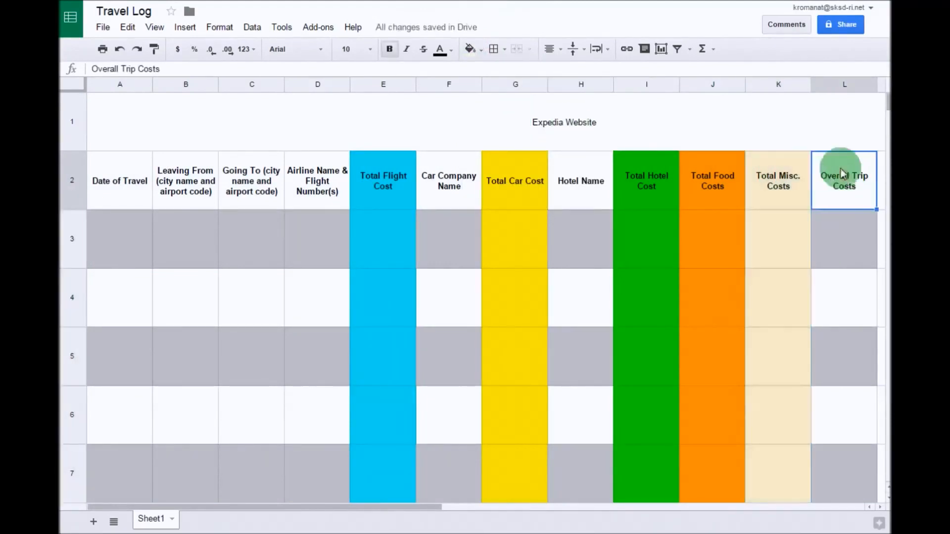
pyautogui.moveTo(841, 173)
pyautogui.mouseDown()
pyautogui.moveTo(844, 518)
pyautogui.moveTo(845, 254)
pyautogui.mouseUp()
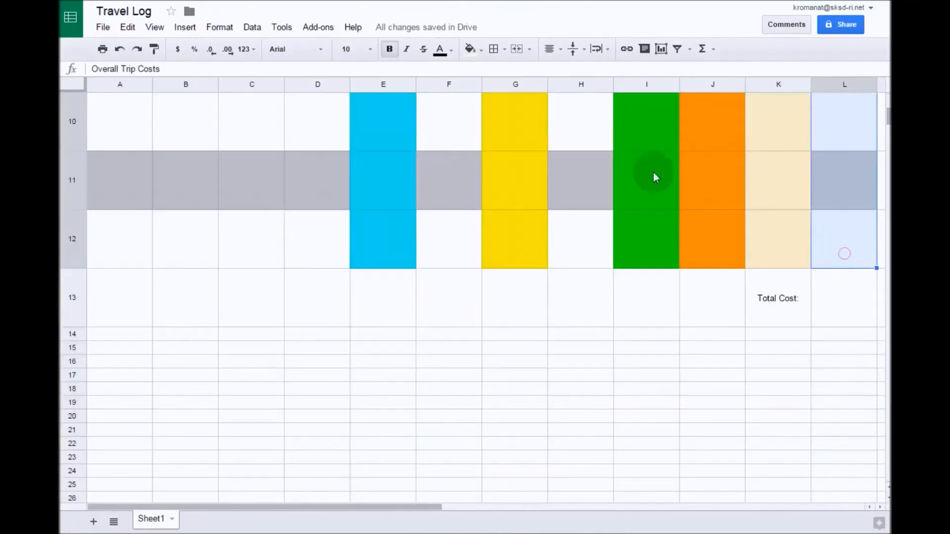
pyautogui.click(482, 50)
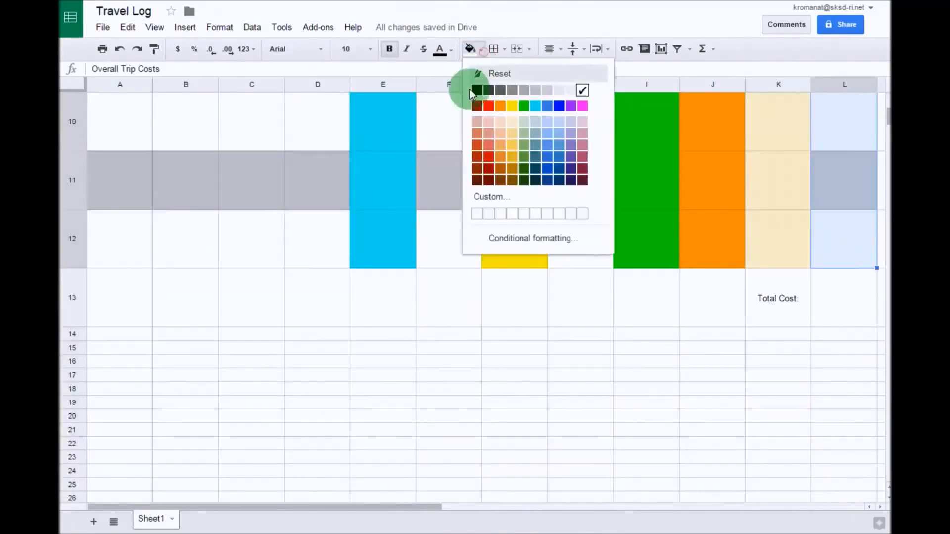
pyautogui.click(583, 106)
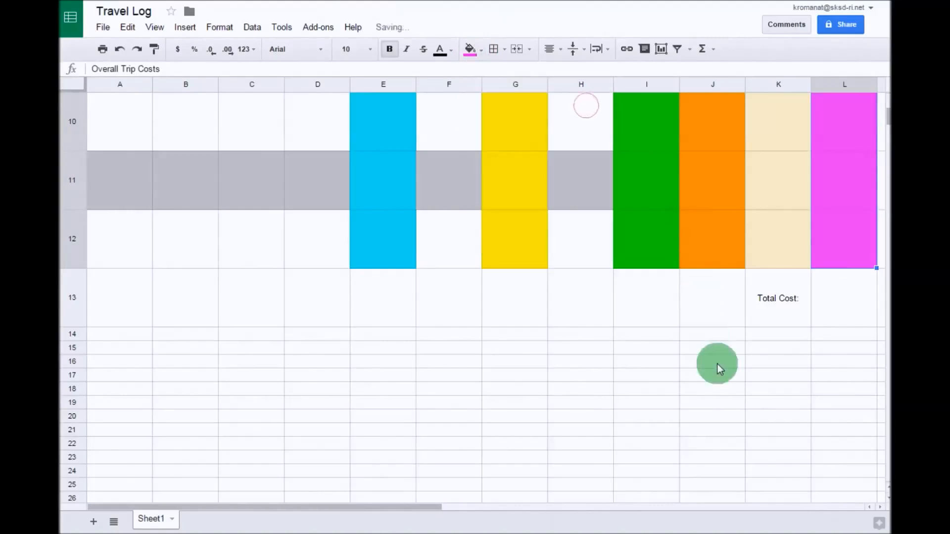
# Apply all borders to the whole table range from A1 through N12
pyautogui.scroll(1, 718, 365)
pyautogui.scroll(8, 708, 361)
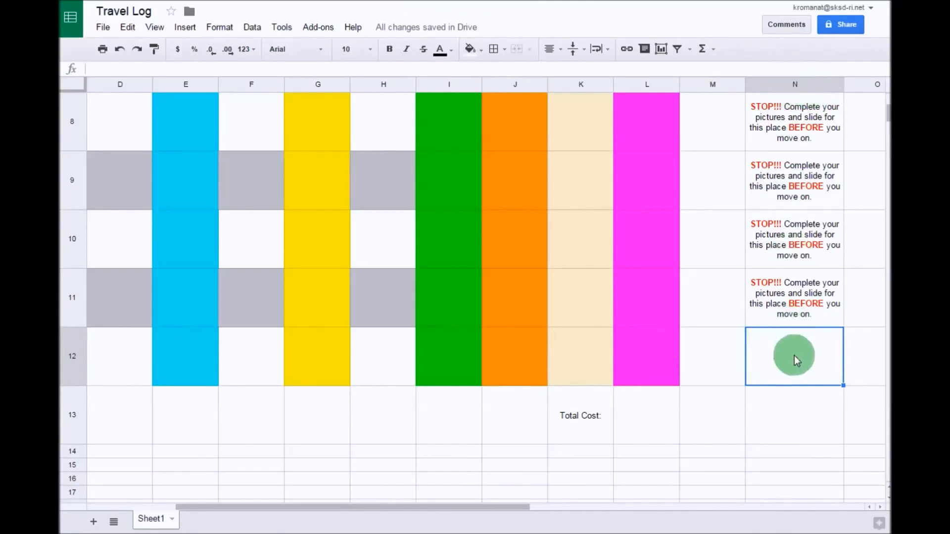
pyautogui.moveTo(794, 357)
pyautogui.mouseDown()
pyautogui.moveTo(82, 357)
pyautogui.moveTo(102, 85)
pyautogui.moveTo(106, 117)
pyautogui.mouseUp()
pyautogui.scroll(-2, 601, 281)
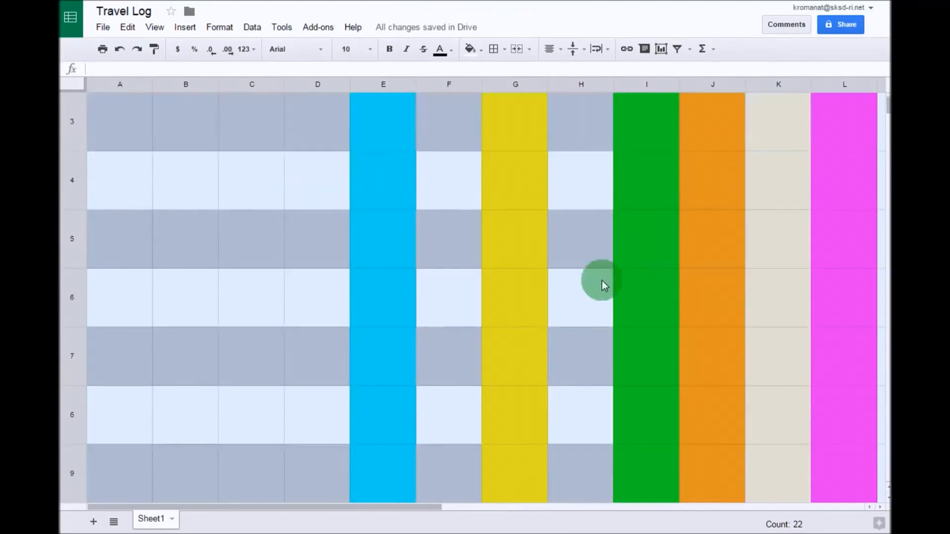
pyautogui.scroll(2, 602, 282)
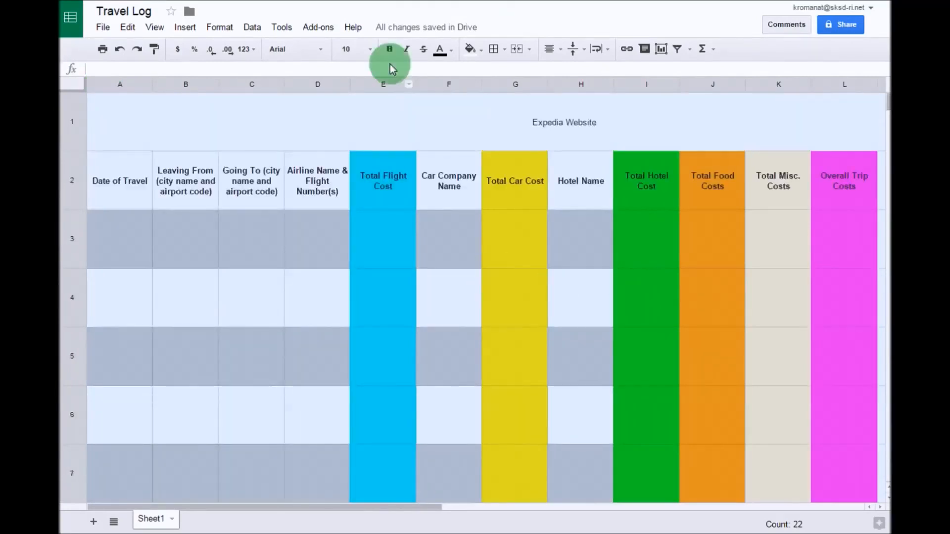
pyautogui.click(506, 51)
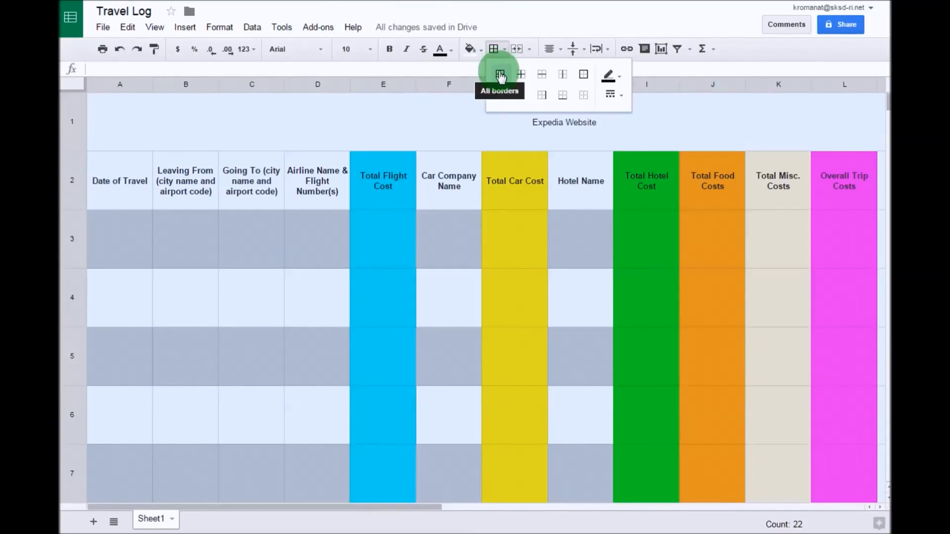
pyautogui.click(501, 75)
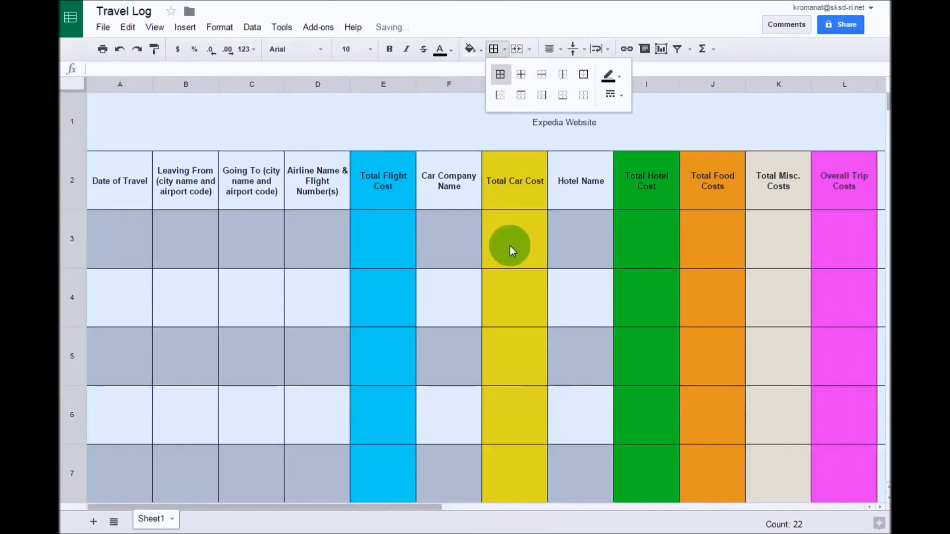
# Add an outer border around the Total Cost label and its adjacent cell, K13 through L13
pyautogui.scroll(-7, 510, 245)
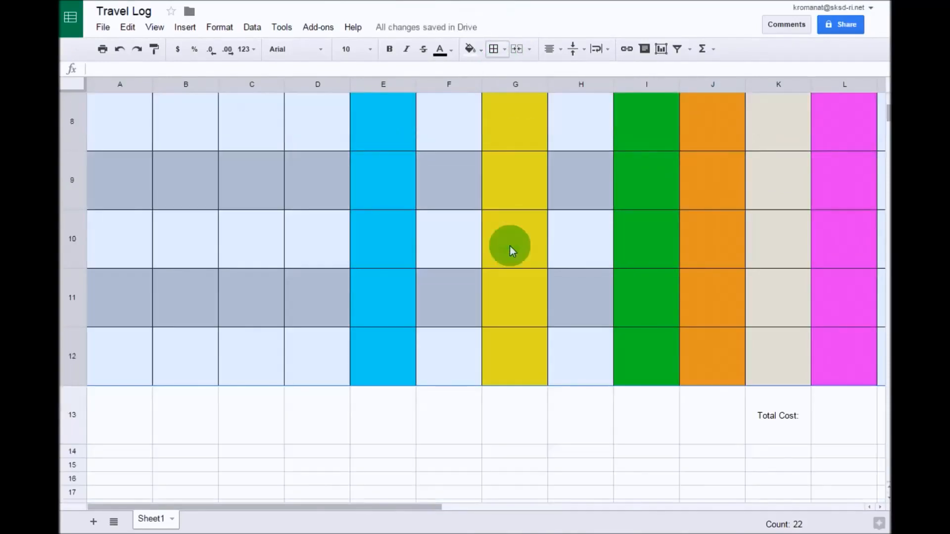
pyautogui.moveTo(423, 506); pyautogui.dragTo(530, 512)
pyautogui.click(650, 431)
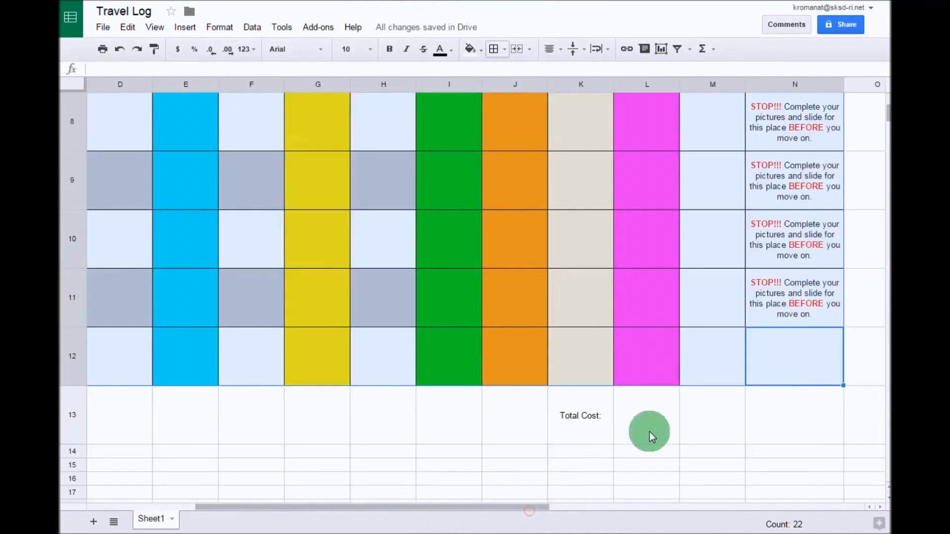
pyautogui.scroll(7, 650, 433)
pyautogui.scroll(-7, 652, 435)
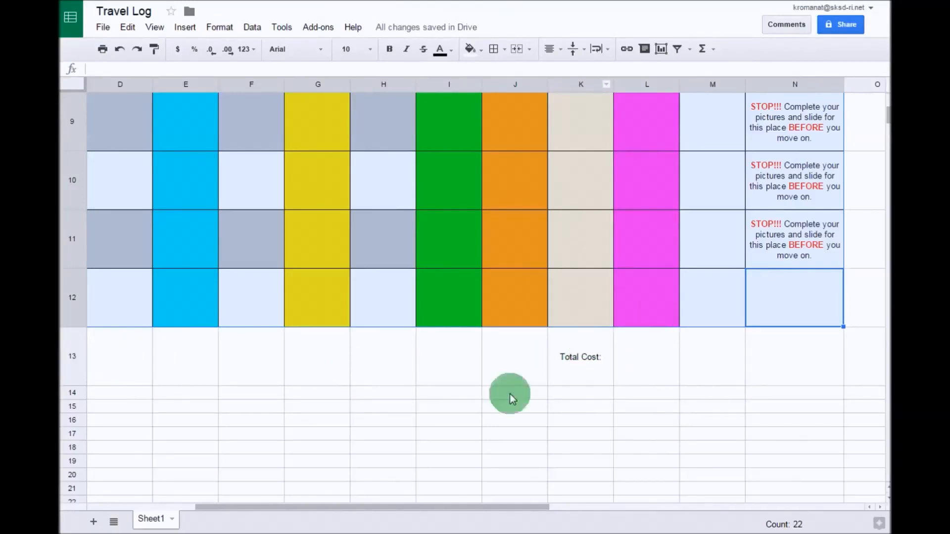
pyautogui.moveTo(566, 372); pyautogui.dragTo(647, 372)
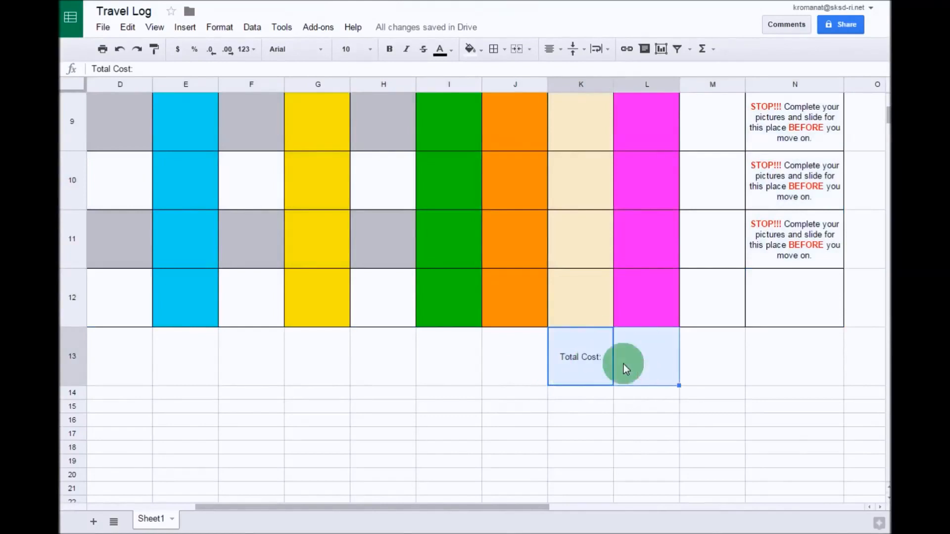
pyautogui.click(505, 52)
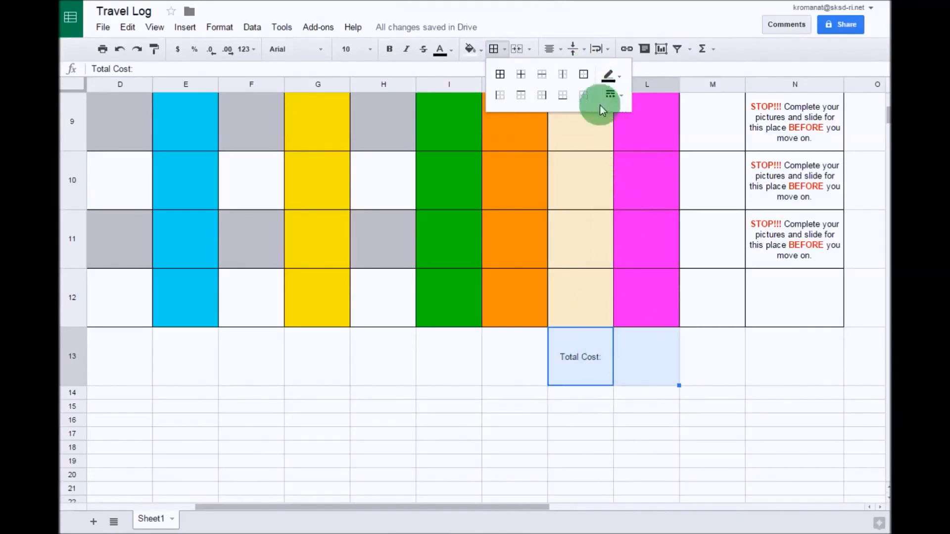
pyautogui.click(585, 76)
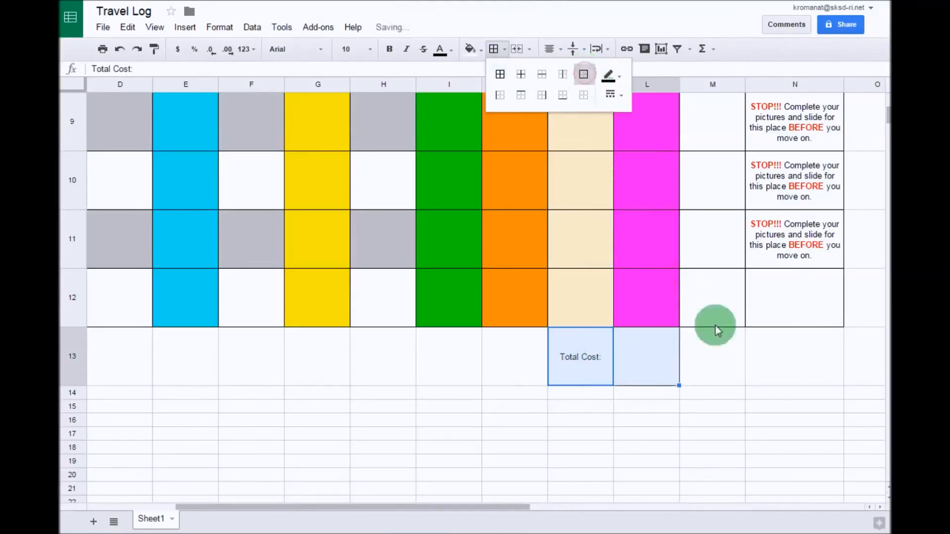
pyautogui.click(741, 385)
pyautogui.click(764, 437)
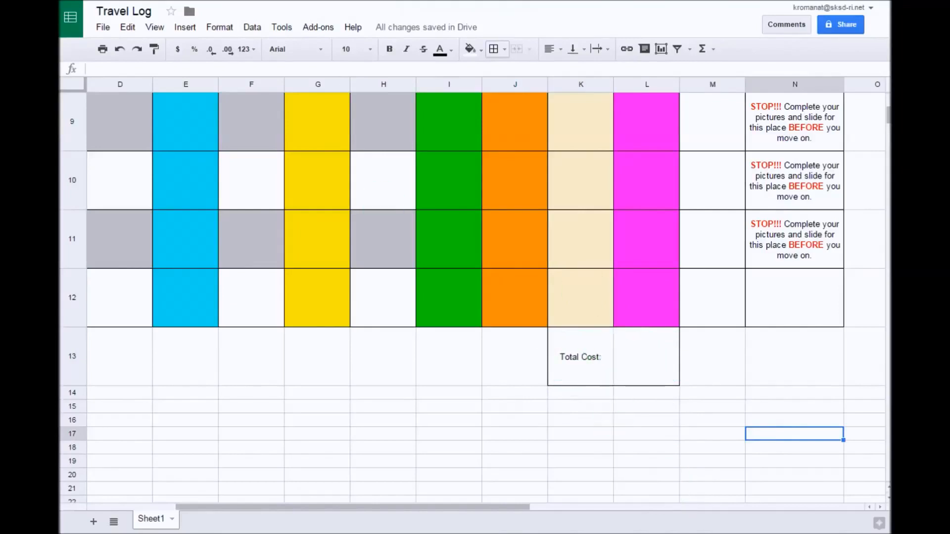
# Fill the Total Cost label and its adjacent cell, K13 through L13, with dark grey
pyautogui.moveTo(646, 356); pyautogui.dragTo(579, 356)
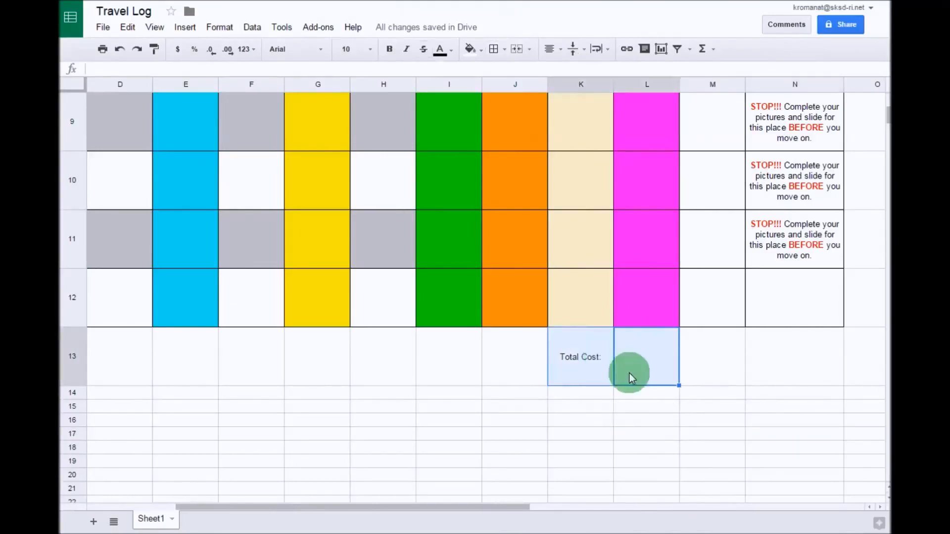
pyautogui.click(647, 372)
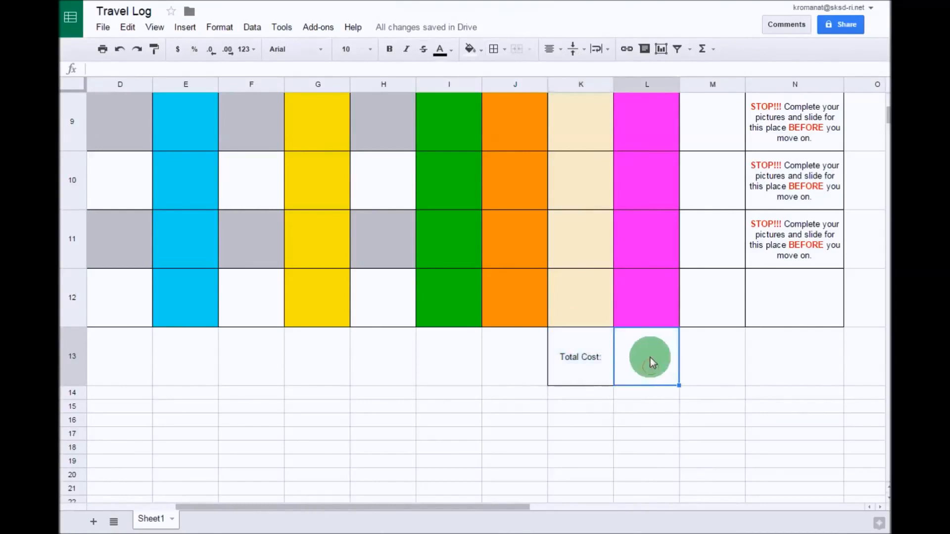
pyautogui.moveTo(648, 359); pyautogui.dragTo(563, 357)
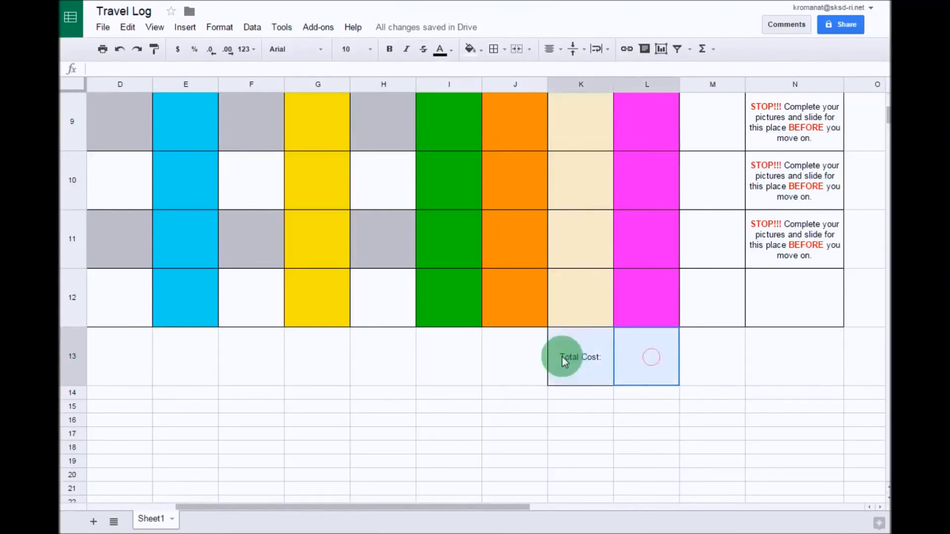
pyautogui.click(481, 50)
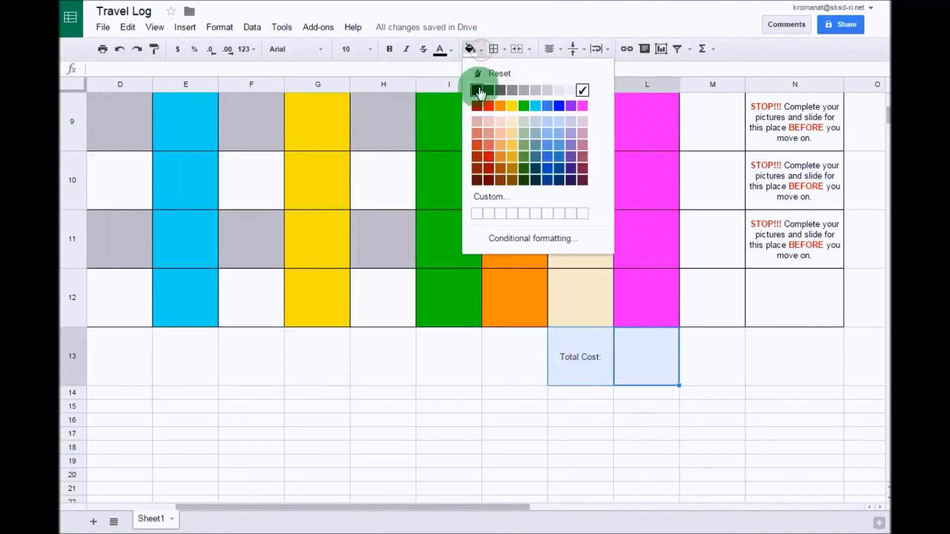
pyautogui.click(513, 90)
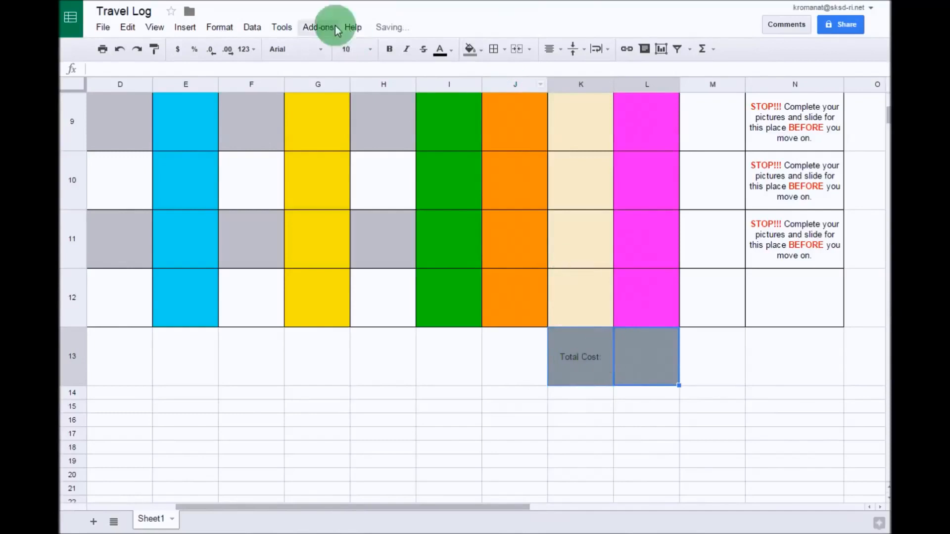
# Make the Total Cost label in row 13 bold
pyautogui.click(389, 49)
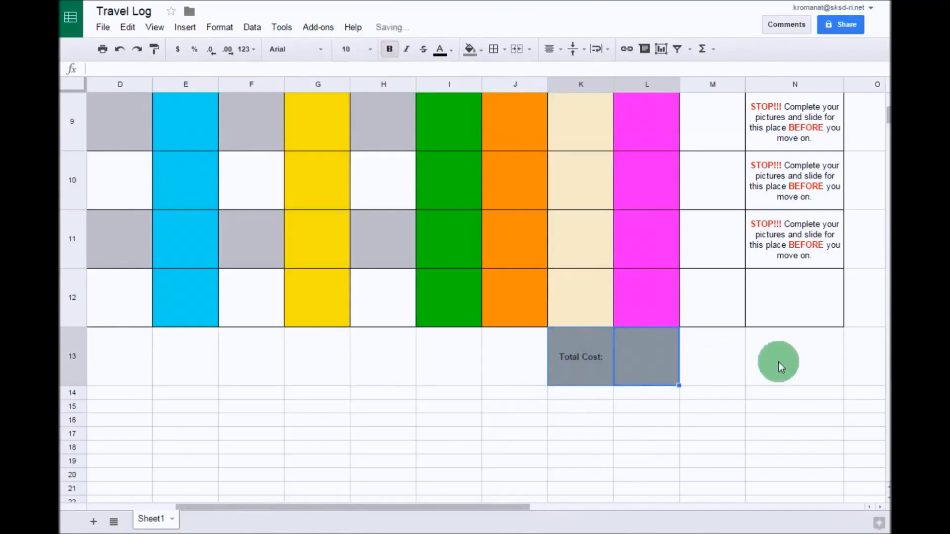
pyautogui.click(800, 362)
pyautogui.scroll(2, 792, 411)
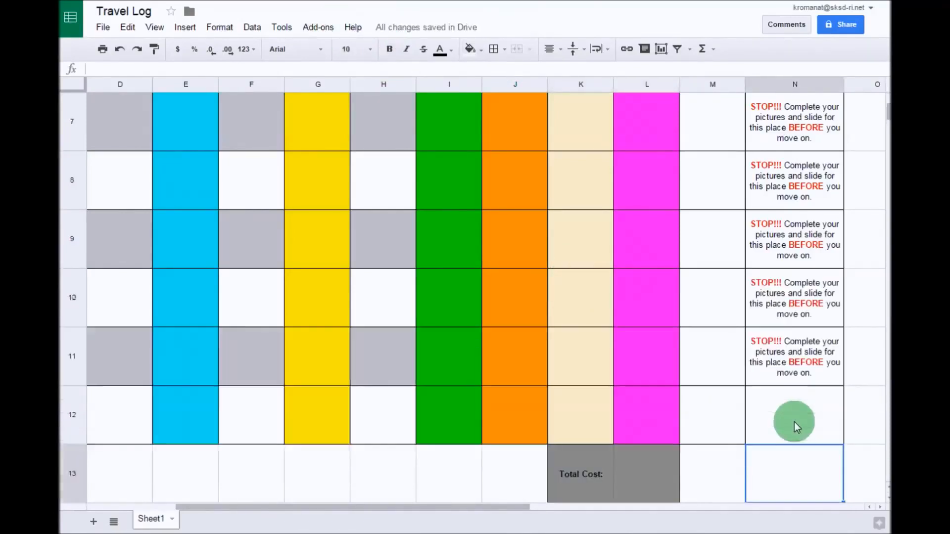
pyautogui.scroll(5, 795, 422)
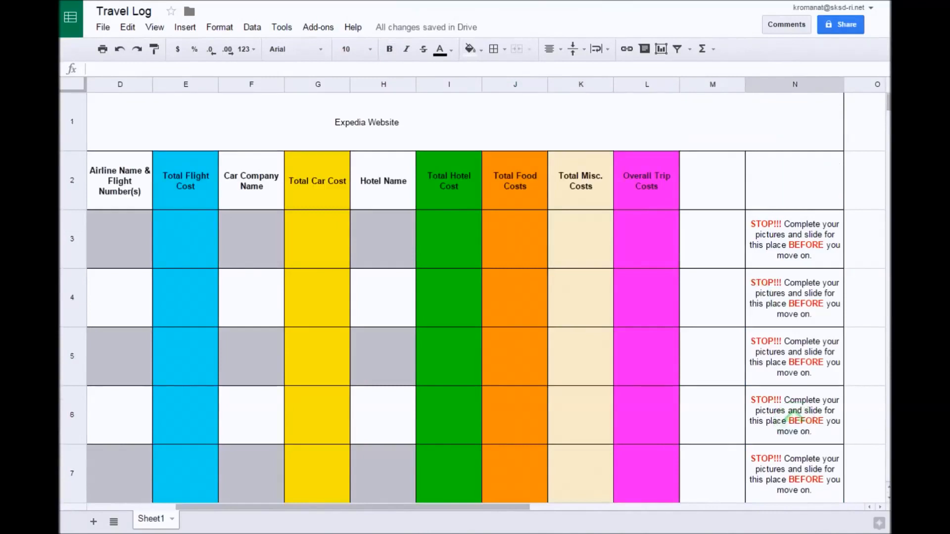
pyautogui.click(719, 156)
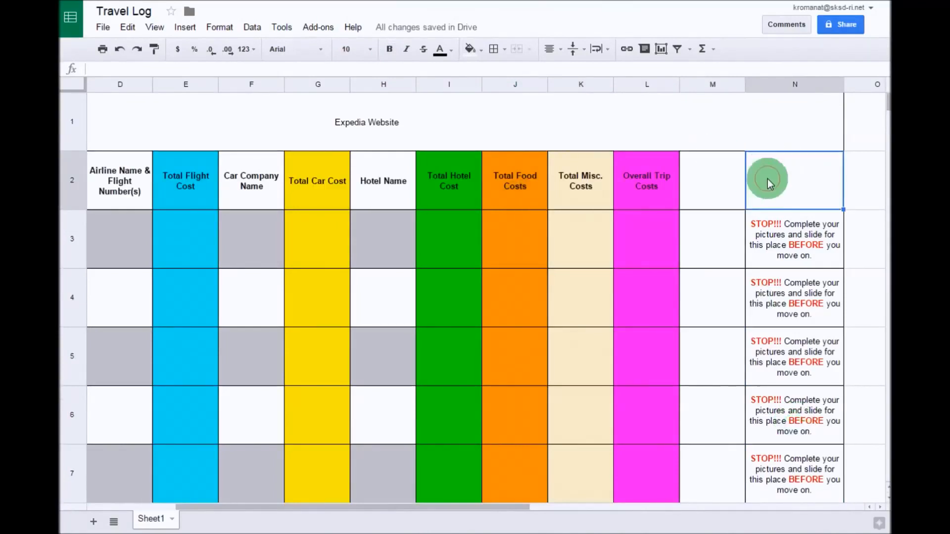
pyautogui.scroll(-8, 770, 180)
pyautogui.scroll(3, 769, 188)
pyautogui.scroll(5, 761, 198)
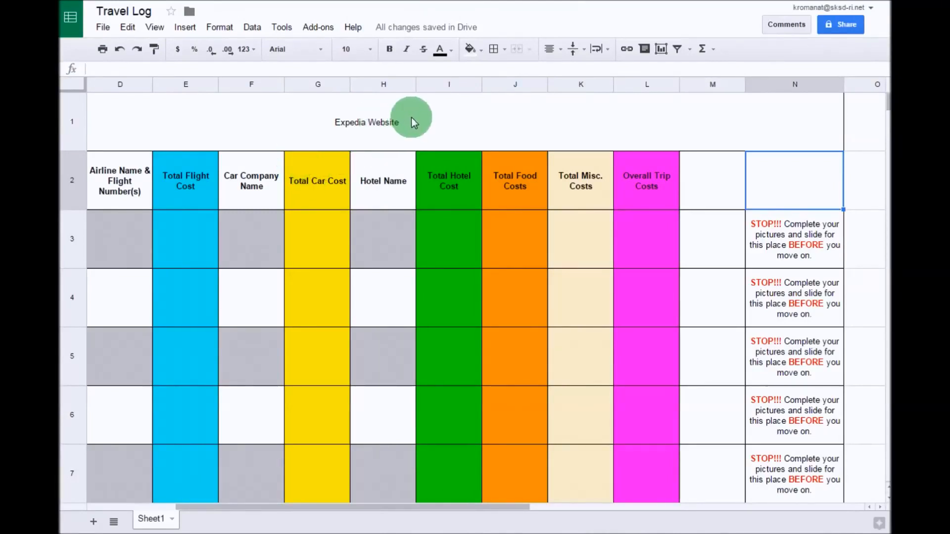
pyautogui.click(365, 118)
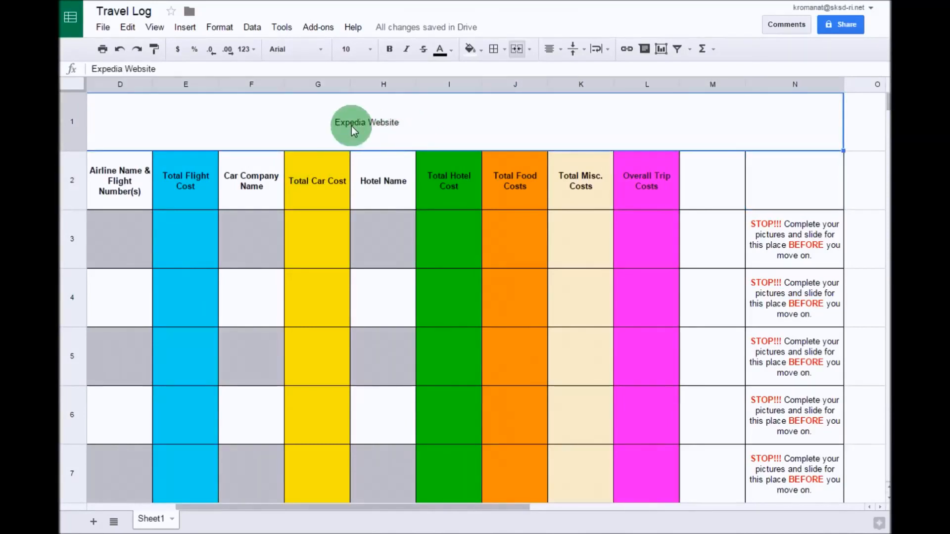
pyautogui.doubleClick(398, 126)
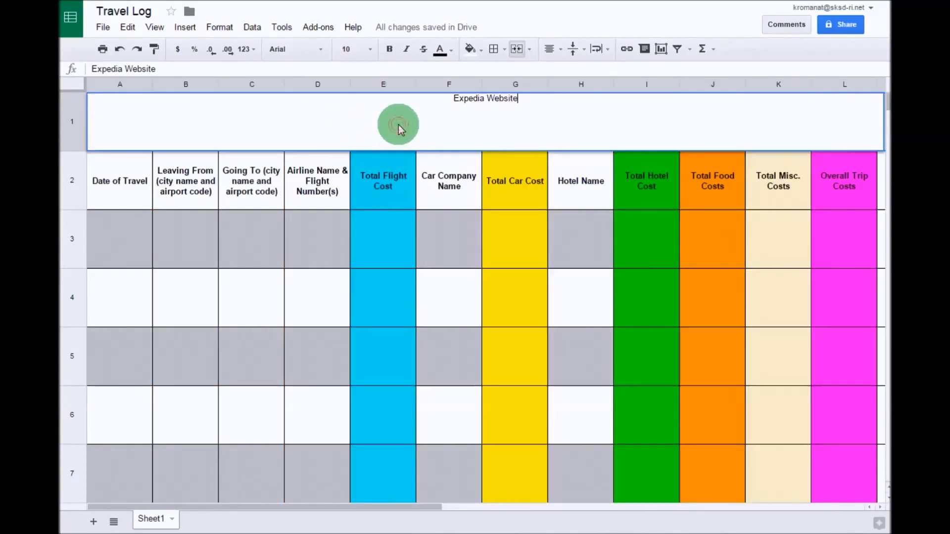
pyautogui.moveTo(520, 103); pyautogui.dragTo(450, 98)
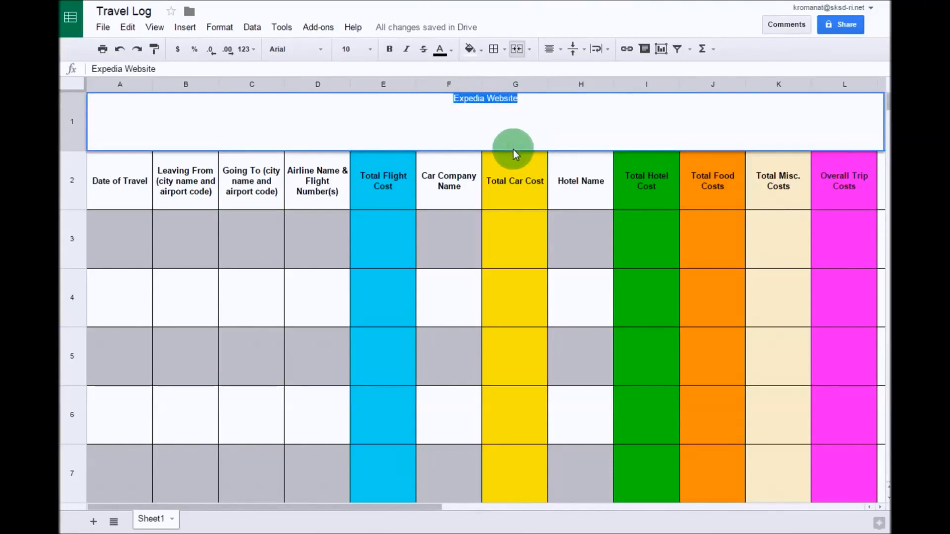
pyautogui.click(628, 49)
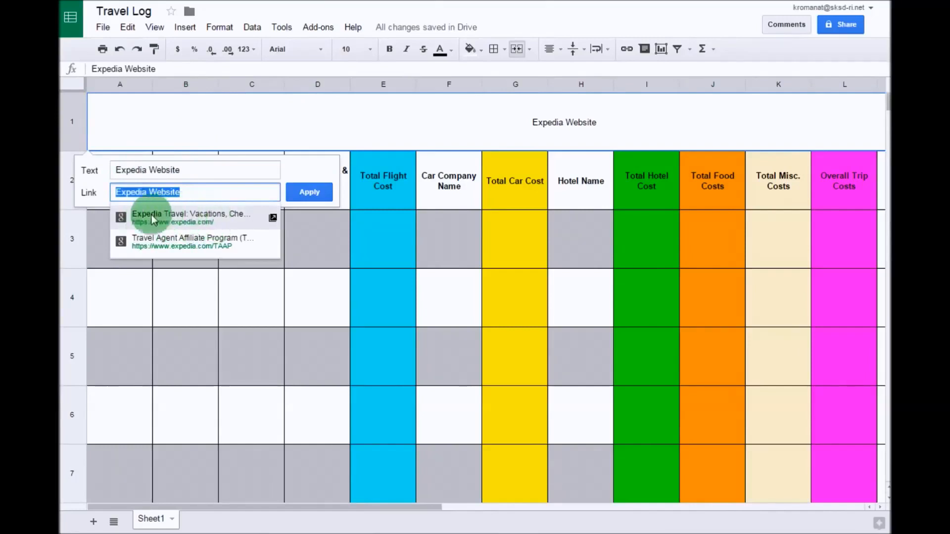
pyautogui.click(189, 223)
pyautogui.click(297, 197)
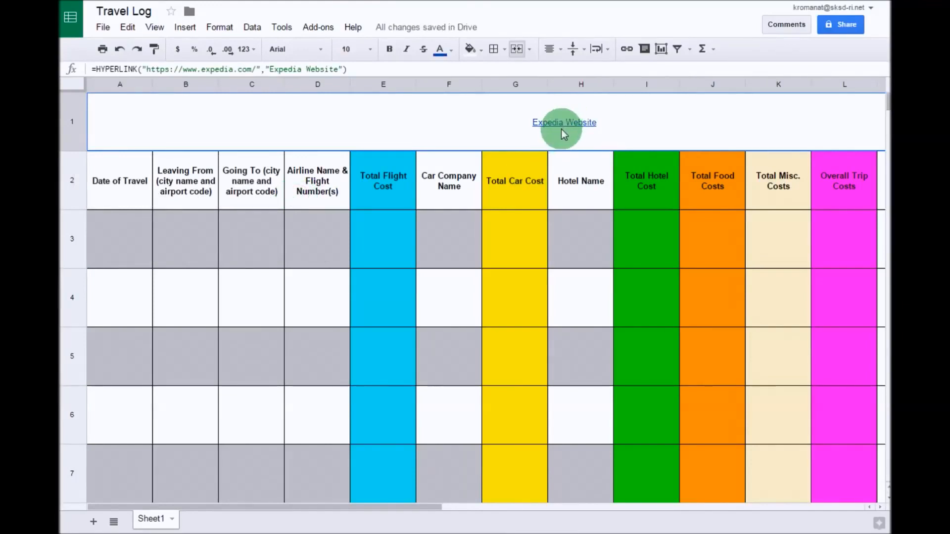
pyautogui.click(578, 233)
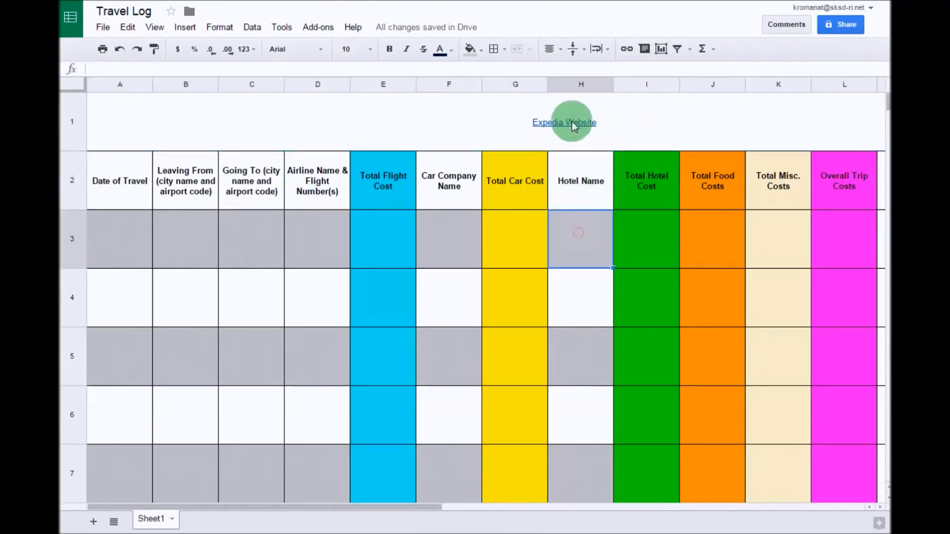
# Test the title's hyperlink by opening the Expedia site, and return to the Travel Log spreadsheet
pyautogui.click(576, 125)
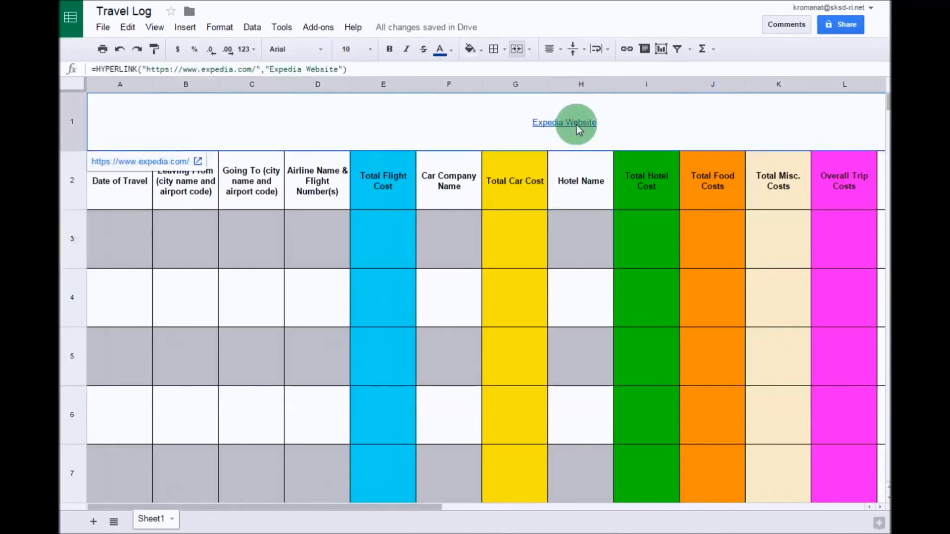
pyautogui.click(155, 163)
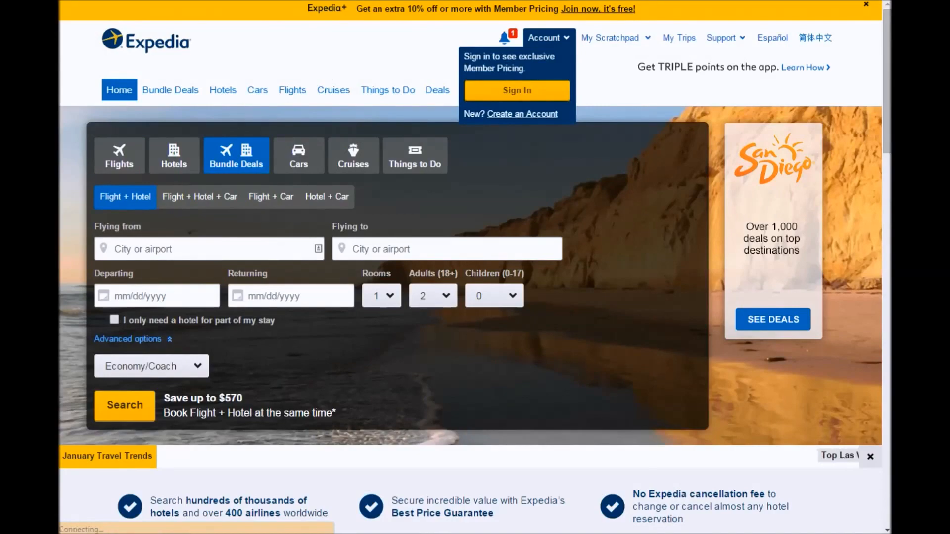
pyautogui.hotkey('ctrl', 'shift', 'Tab')
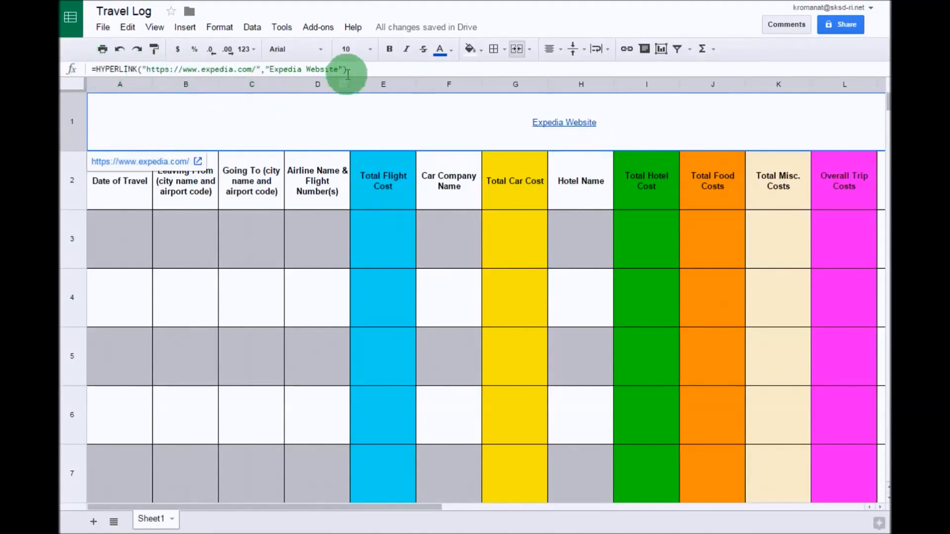
pyautogui.moveTo(355, 69); pyautogui.dragTo(82, 68)
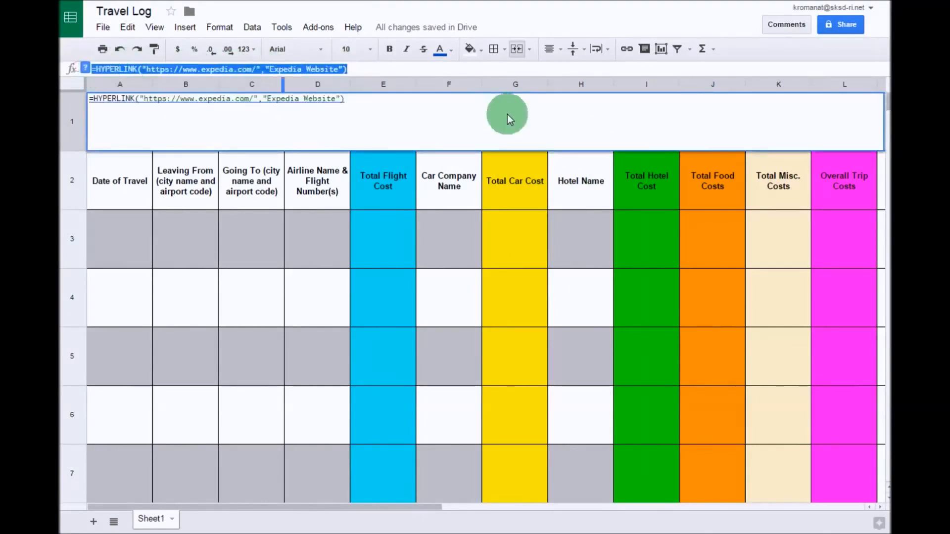
pyautogui.click(581, 228)
pyautogui.click(451, 304)
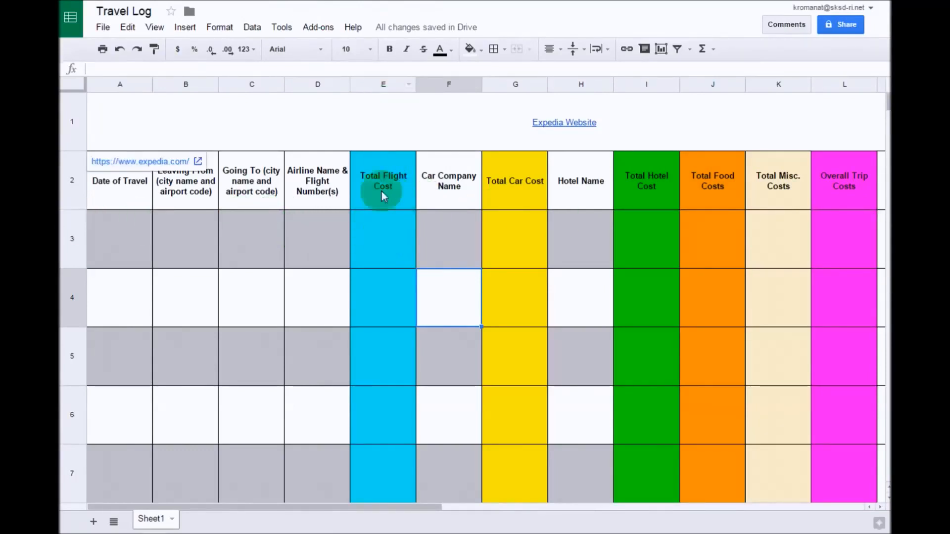
pyautogui.click(381, 235)
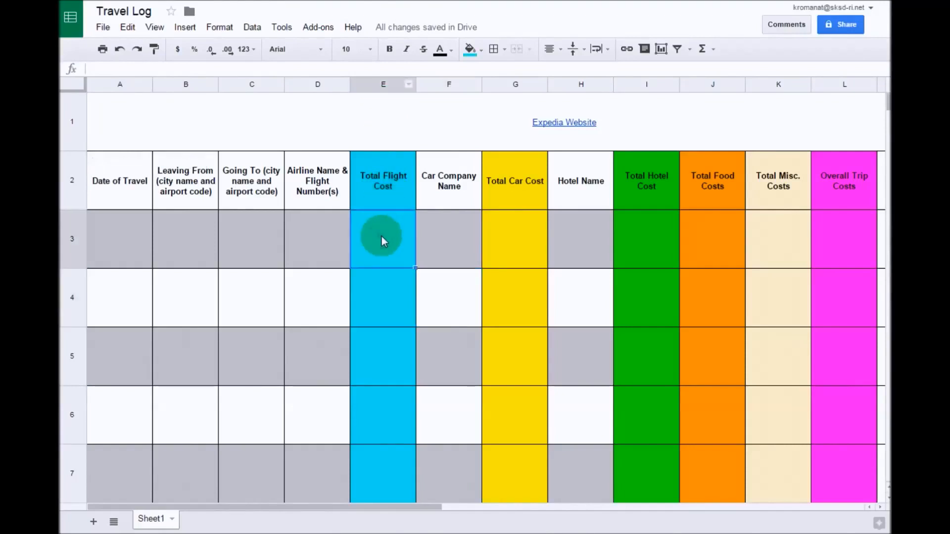
pyautogui.click(521, 238)
pyautogui.click(649, 237)
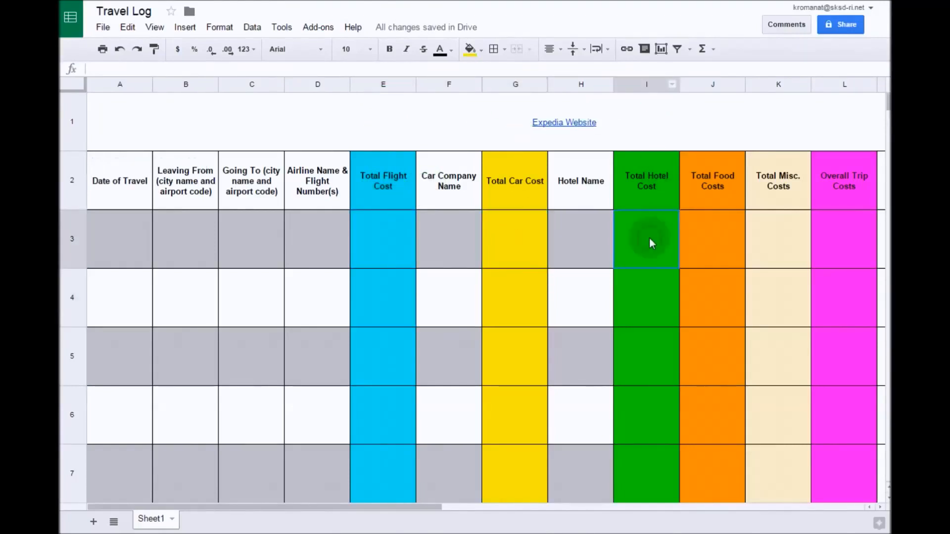
pyautogui.click(707, 231)
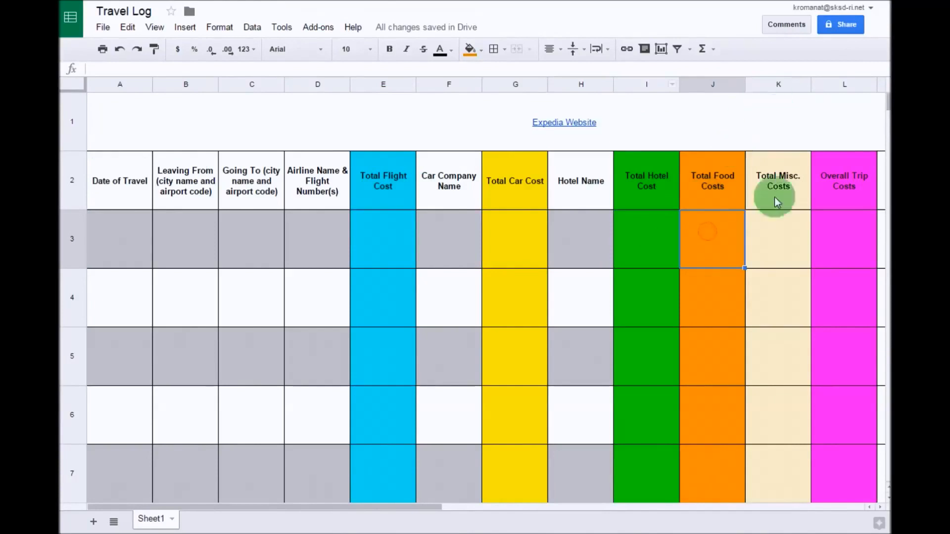
pyautogui.click(774, 236)
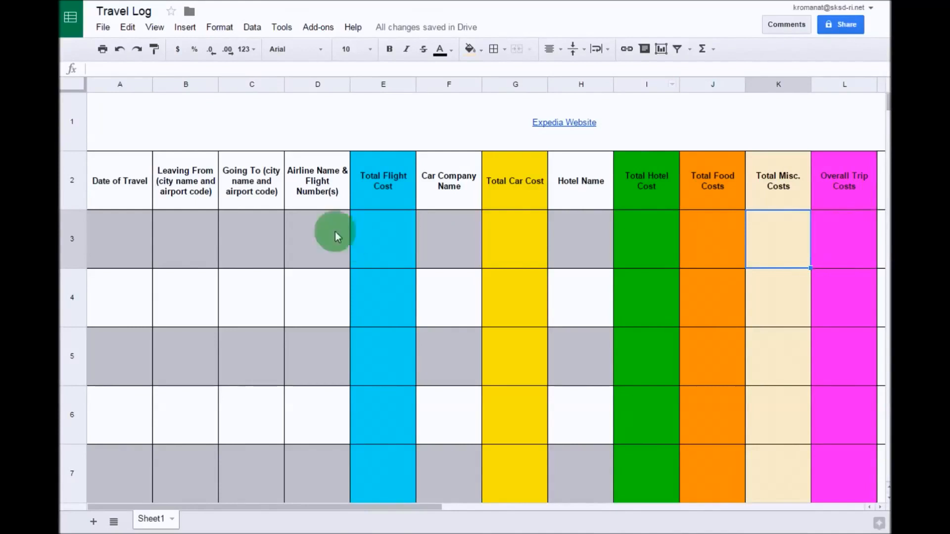
# Enter the formula =SUM(E3,G3,I3,J3,K3) in cell L3 of the Overall Trip Costs column, adding the row's five cost cells
pyautogui.click(813, 218)
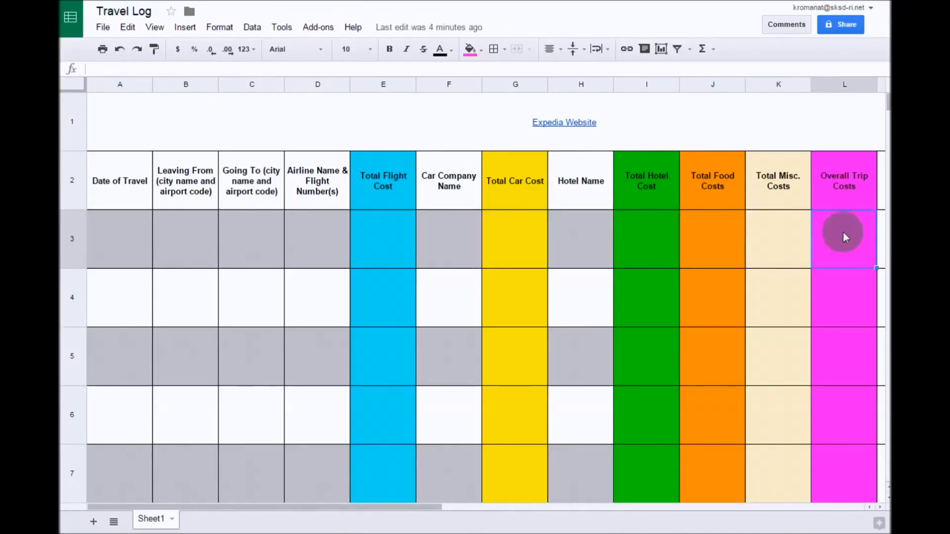
pyautogui.click(714, 51)
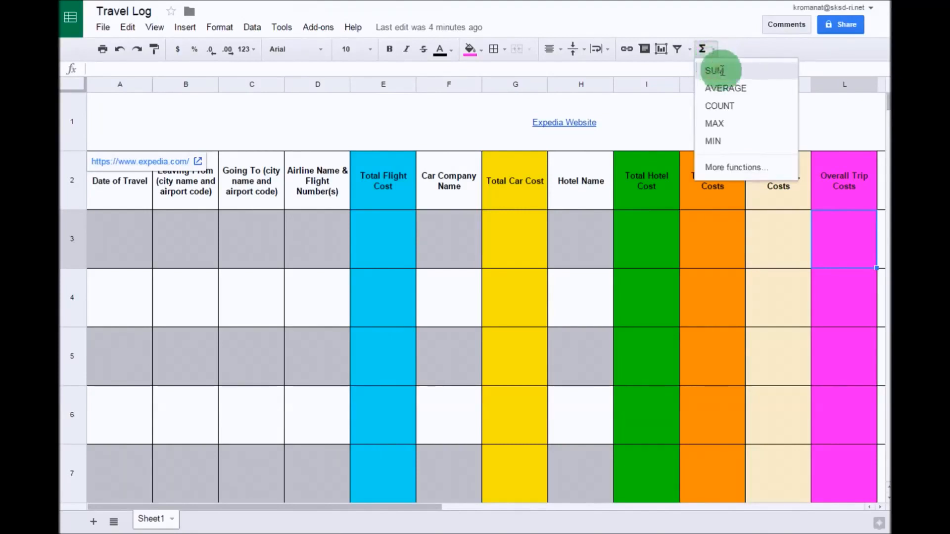
pyautogui.click(719, 70)
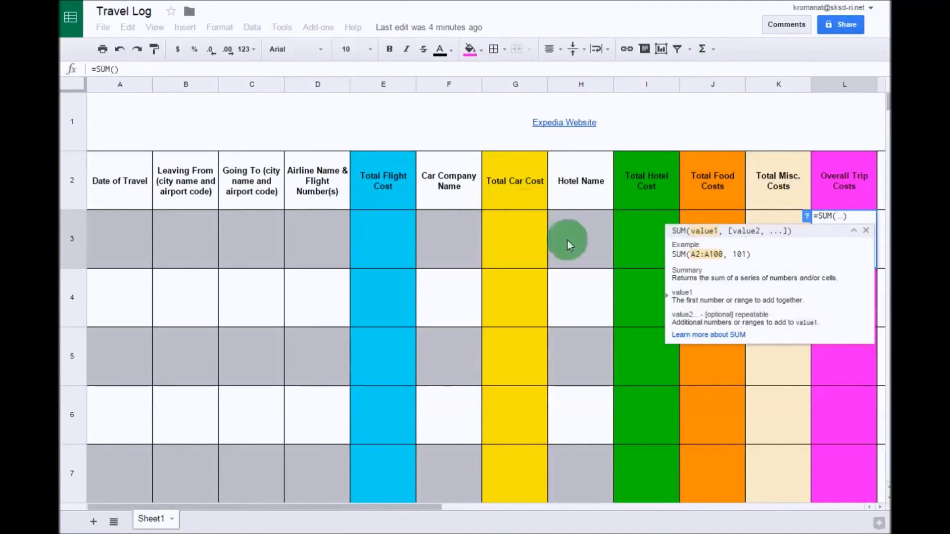
pyautogui.click(384, 233)
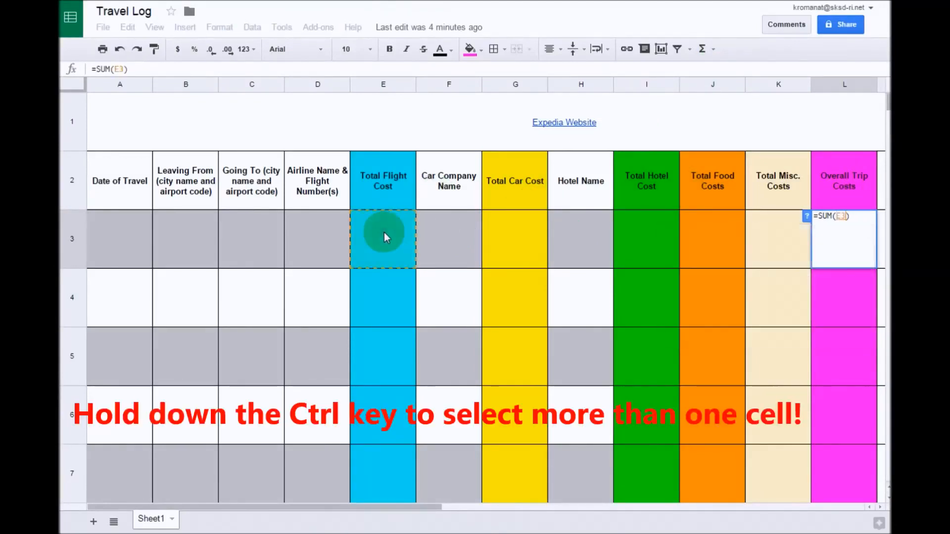
pyautogui.keyDown('ctrl'); pyautogui.click(522, 244); pyautogui.keyUp('ctrl')
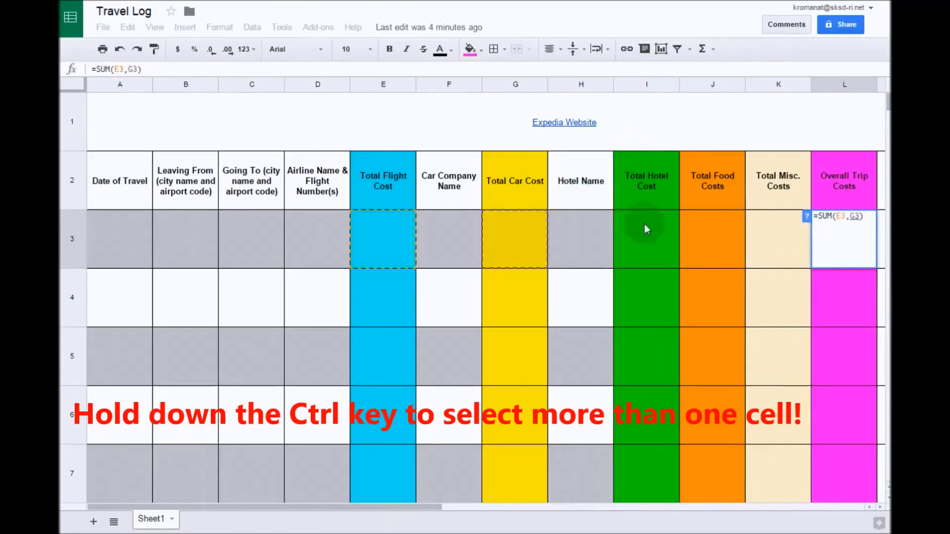
pyautogui.keyDown('ctrl'); pyautogui.click(643, 238); pyautogui.keyUp('ctrl')
pyautogui.keyDown('ctrl'); pyautogui.click(717, 223); pyautogui.keyUp('ctrl')
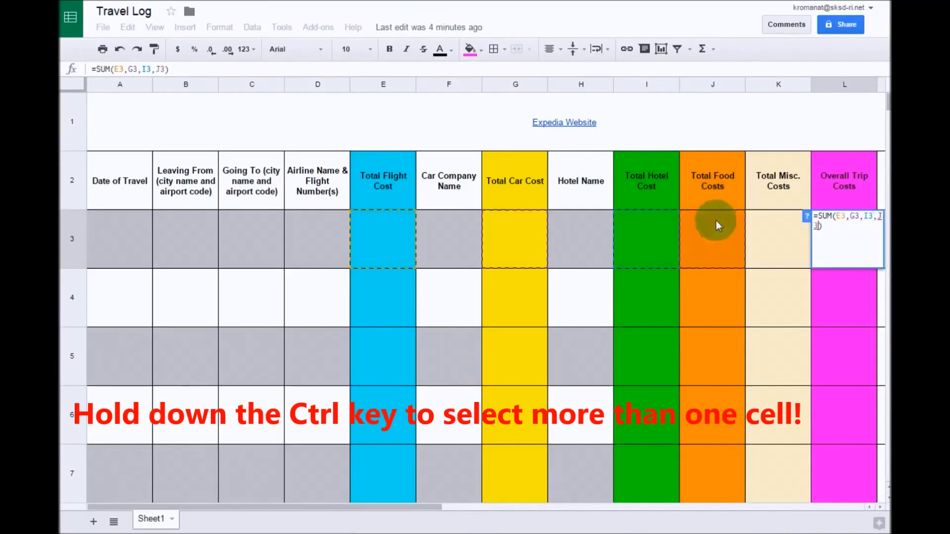
pyautogui.keyDown('ctrl'); pyautogui.click(779, 239); pyautogui.keyUp('ctrl')
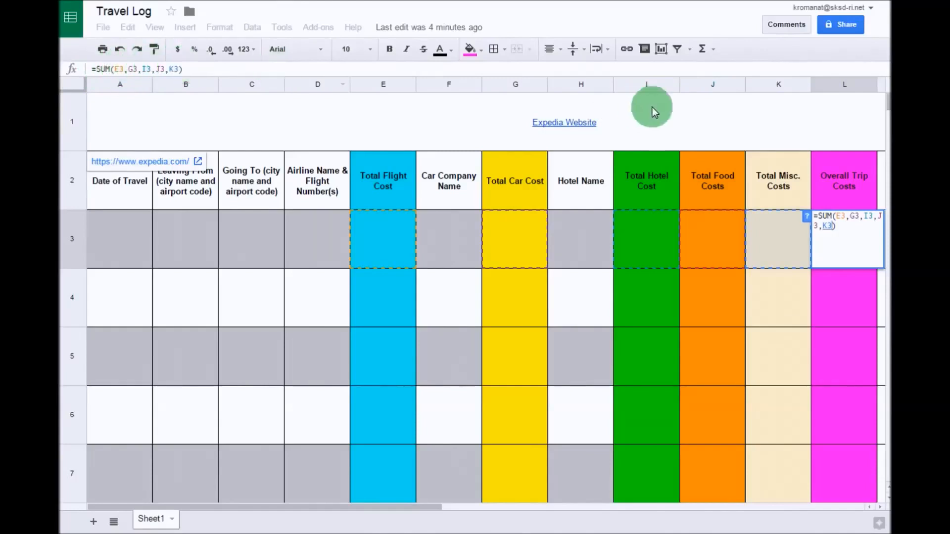
pyautogui.press('Return')
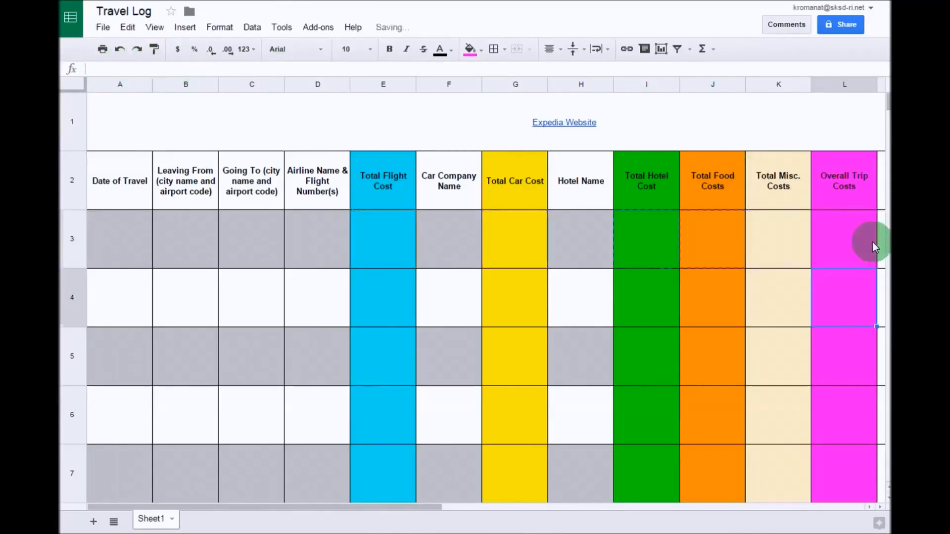
pyautogui.click(839, 241)
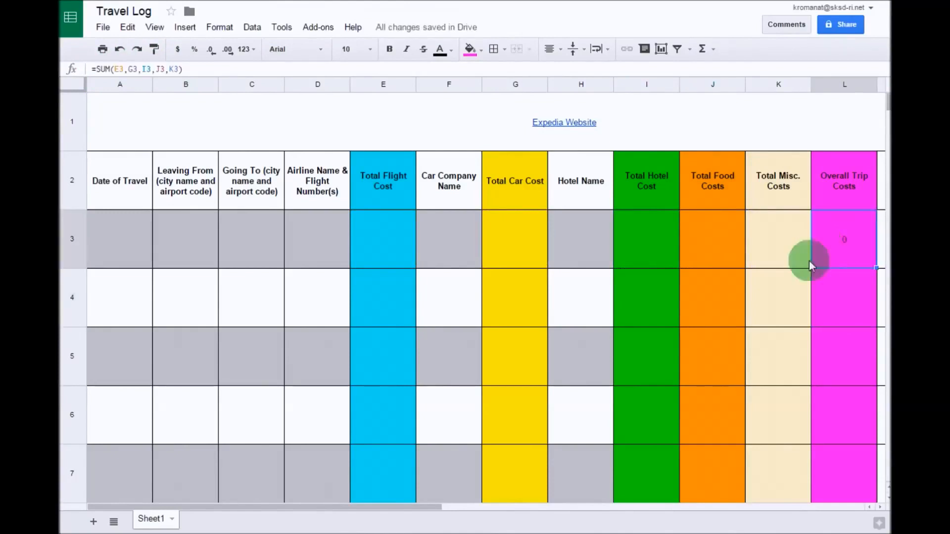
# Test the row 3 sum by entering 13 as Total Flight Cost in E3 and 2 as Total Car Cost in G3
pyautogui.click(391, 241)
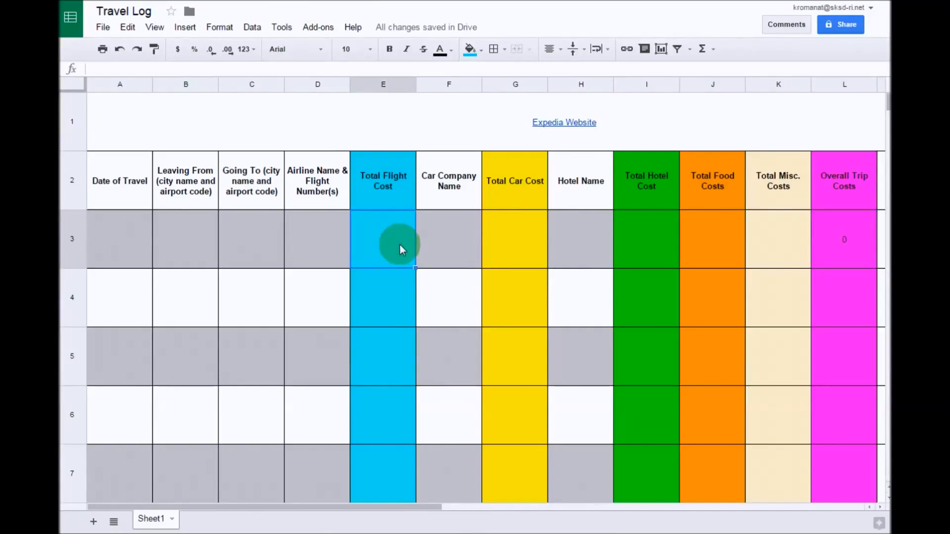
pyautogui.write('13')
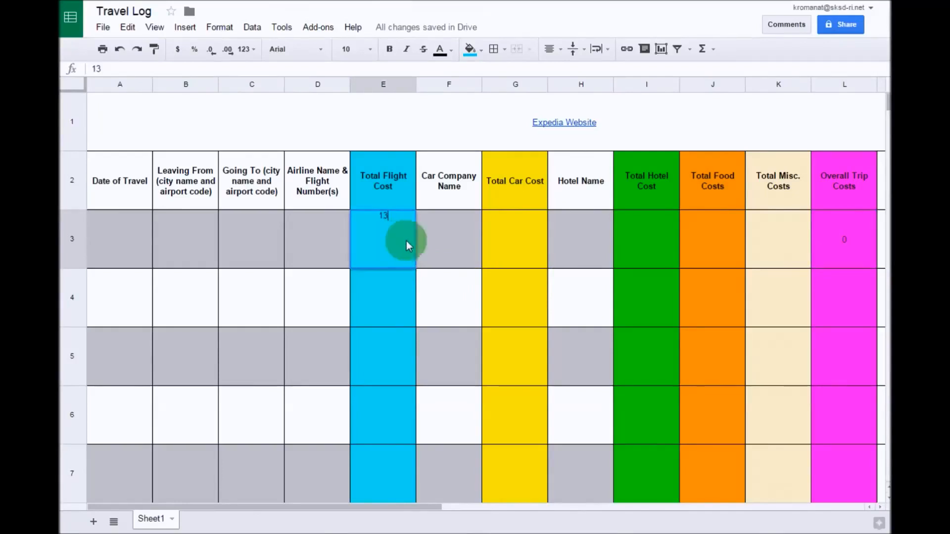
pyautogui.click(515, 292)
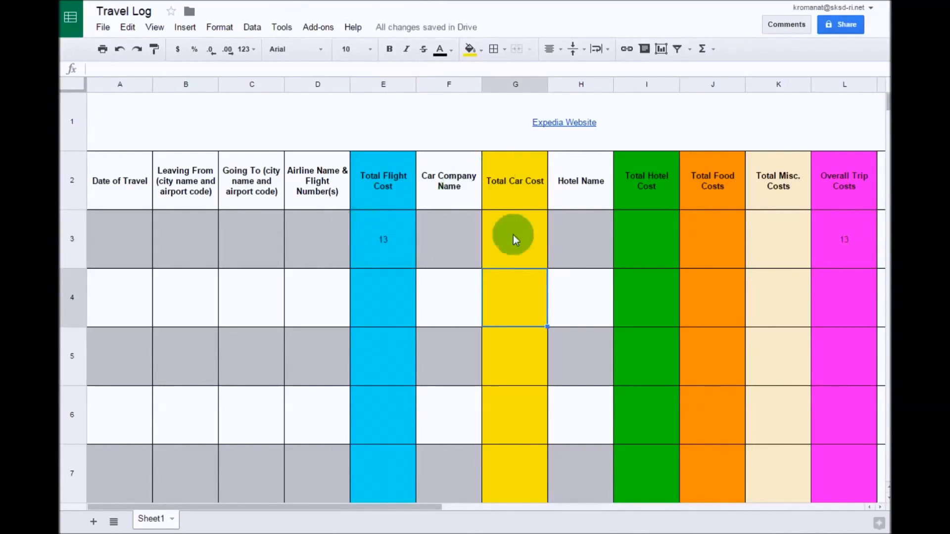
pyautogui.click(524, 243)
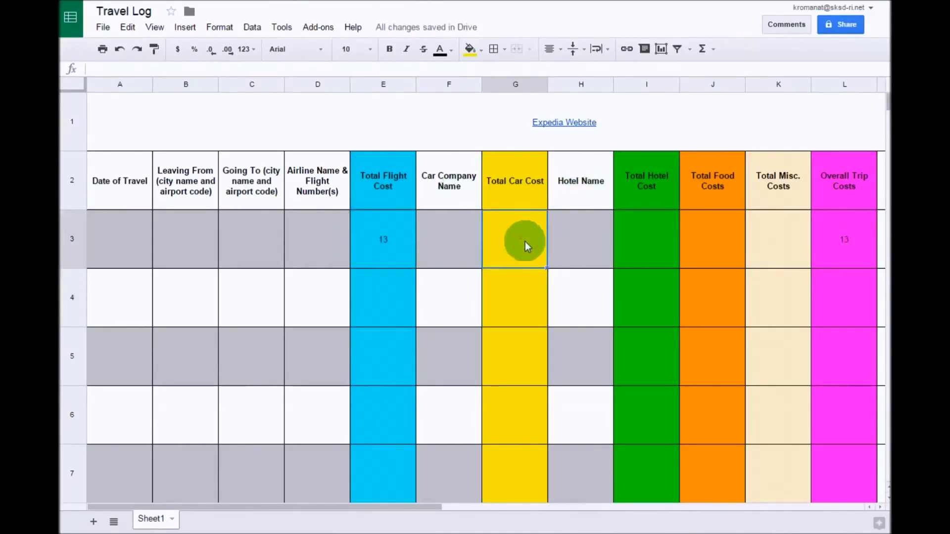
pyautogui.write('2')
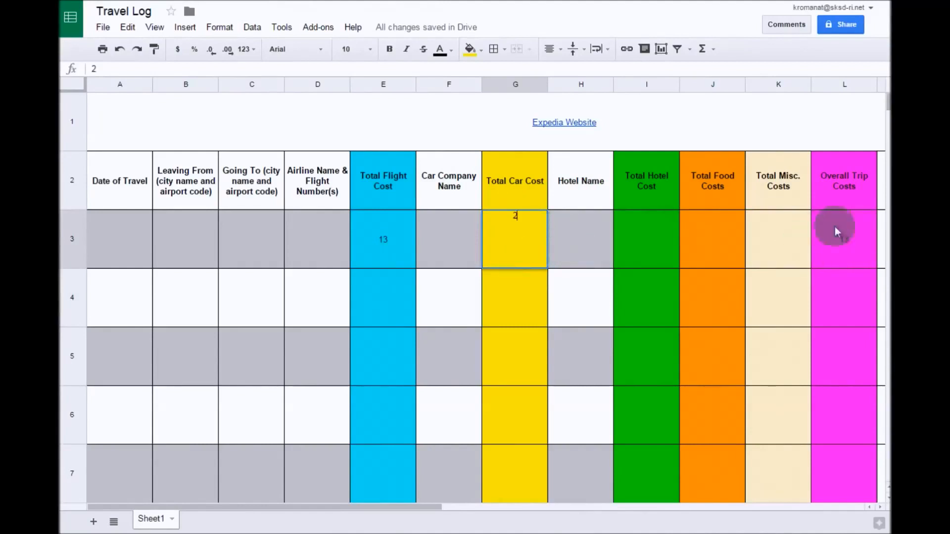
pyautogui.click(774, 239)
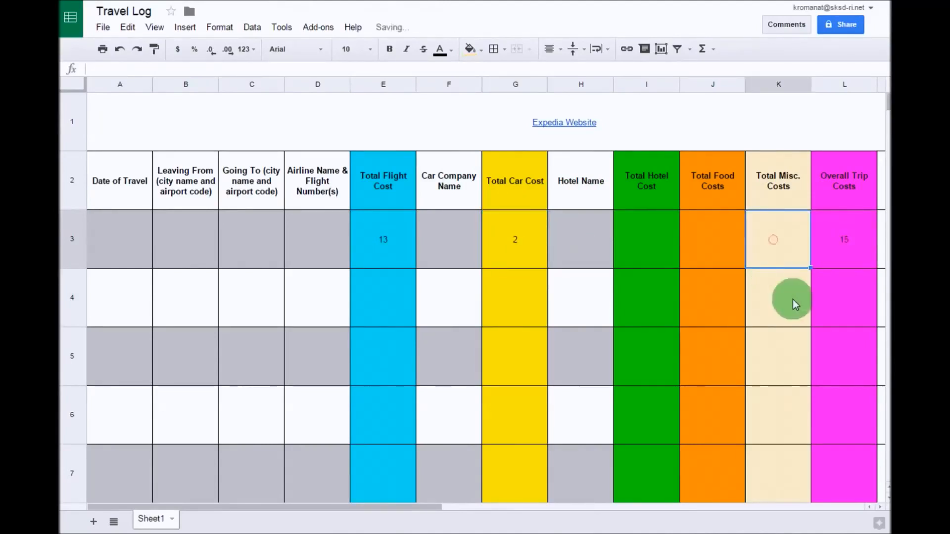
pyautogui.click(577, 238)
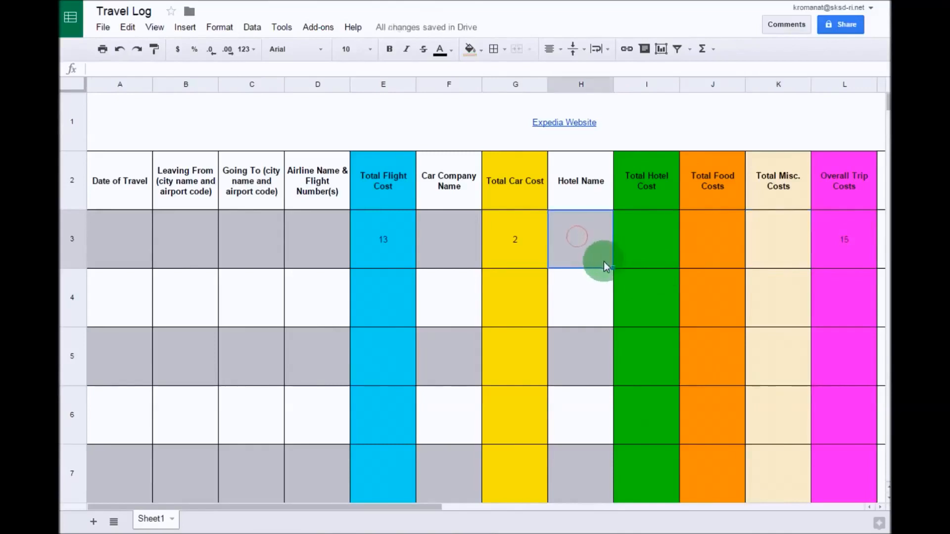
pyautogui.write('2')
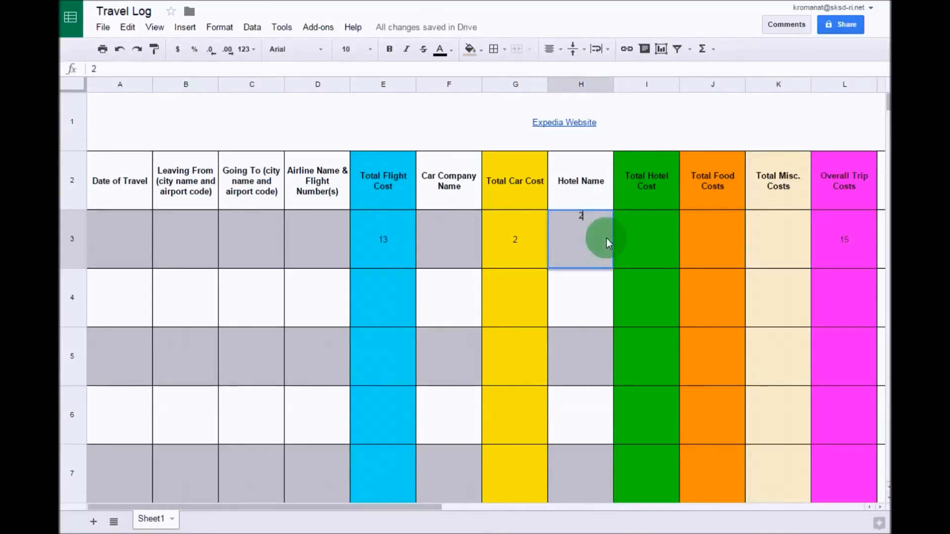
pyautogui.press('BackSpace')
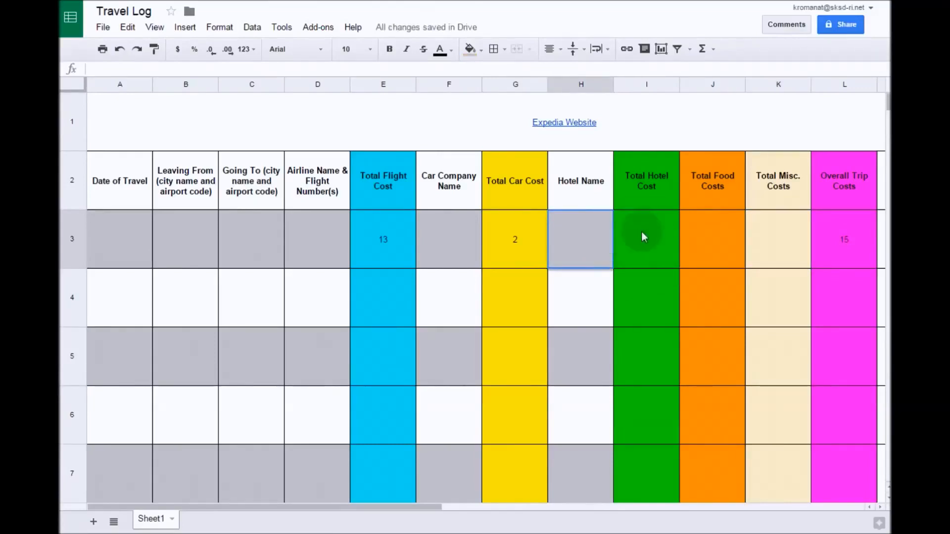
# Test the row 3 sum further by entering 2 in I3, J3 and K3, and check the total in L3
pyautogui.click(648, 229)
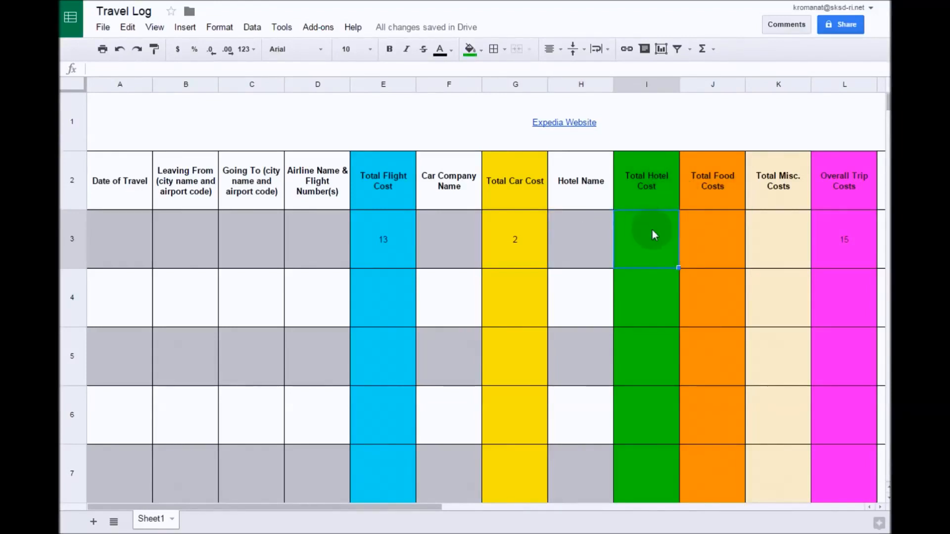
pyautogui.write('2')
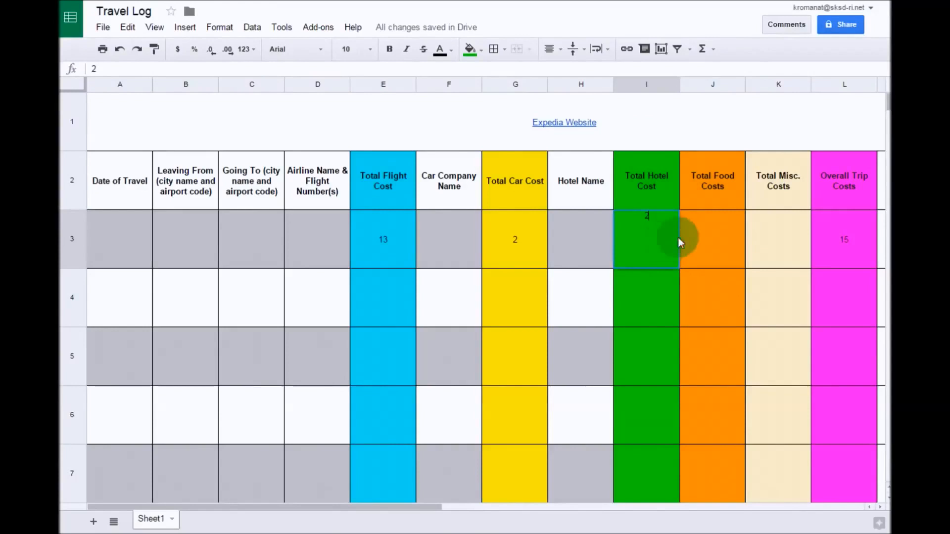
pyautogui.click(707, 230)
pyautogui.write('2')
pyautogui.click(791, 242)
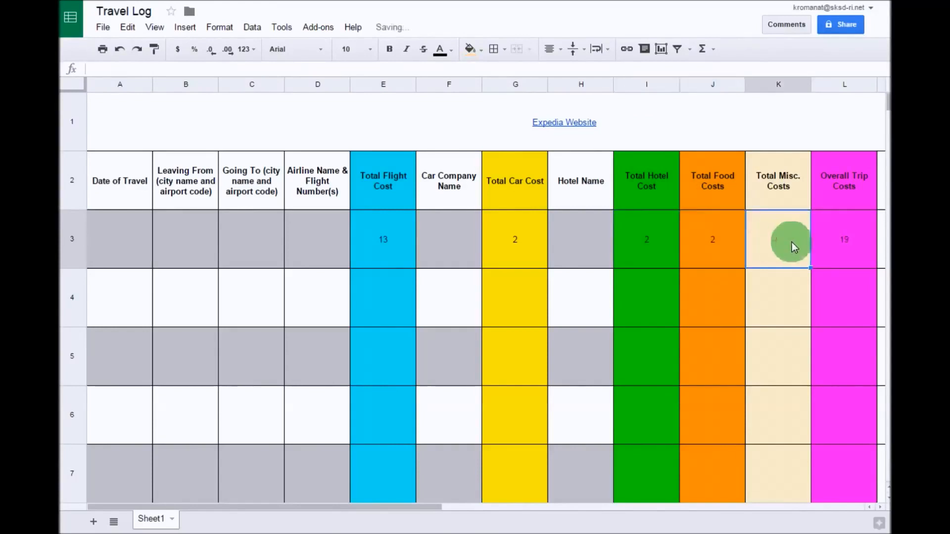
pyautogui.write('2')
pyautogui.click(850, 248)
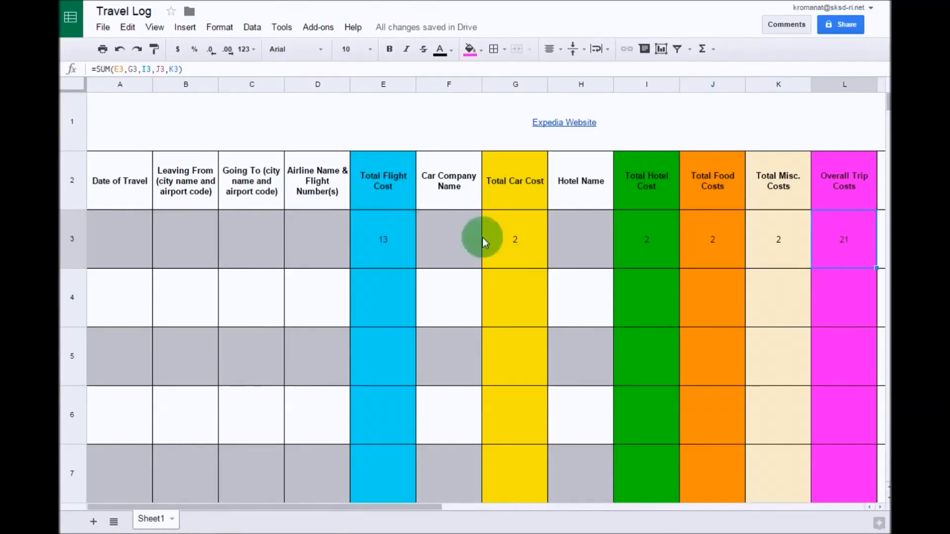
# Clear the test costs from cells E3, G3, I3, J3 and K3
pyautogui.click(387, 240)
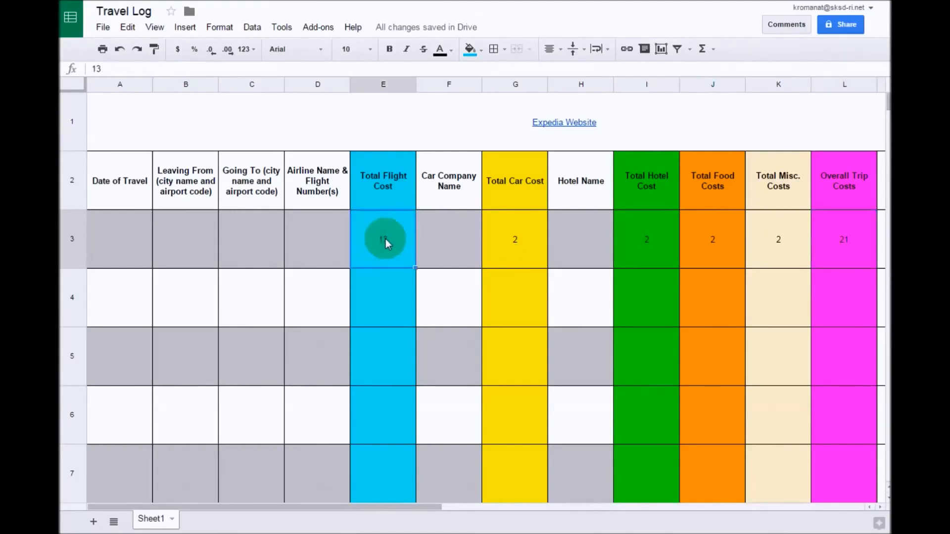
pyautogui.press('Delete')
pyautogui.click(522, 247)
pyautogui.press('Delete')
pyautogui.click(641, 245)
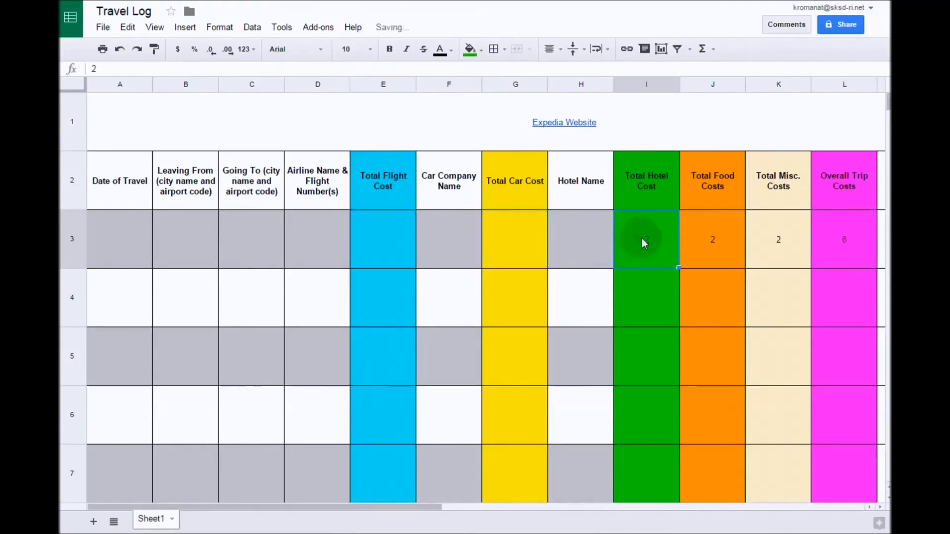
pyautogui.press('Delete')
pyautogui.click(700, 238)
pyautogui.press('Delete')
pyautogui.click(770, 240)
pyautogui.press('Delete')
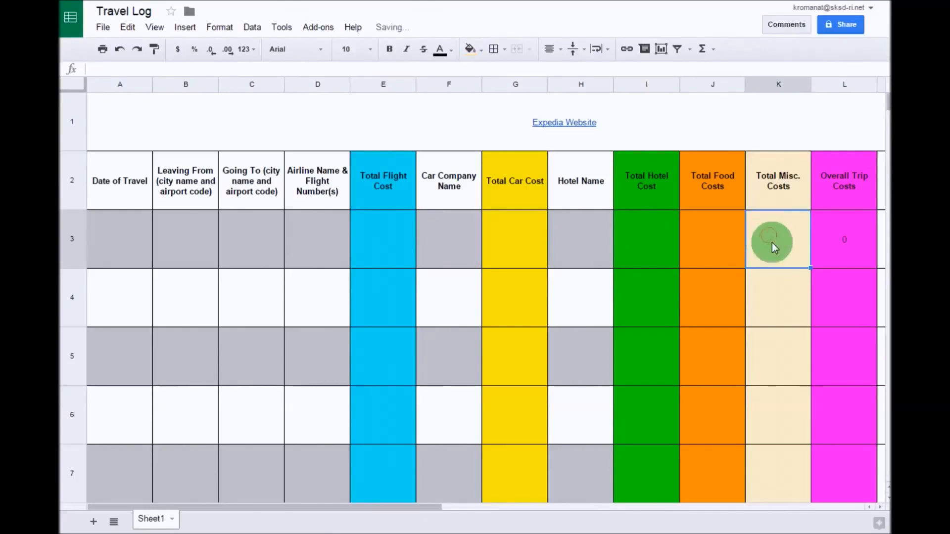
pyautogui.click(776, 307)
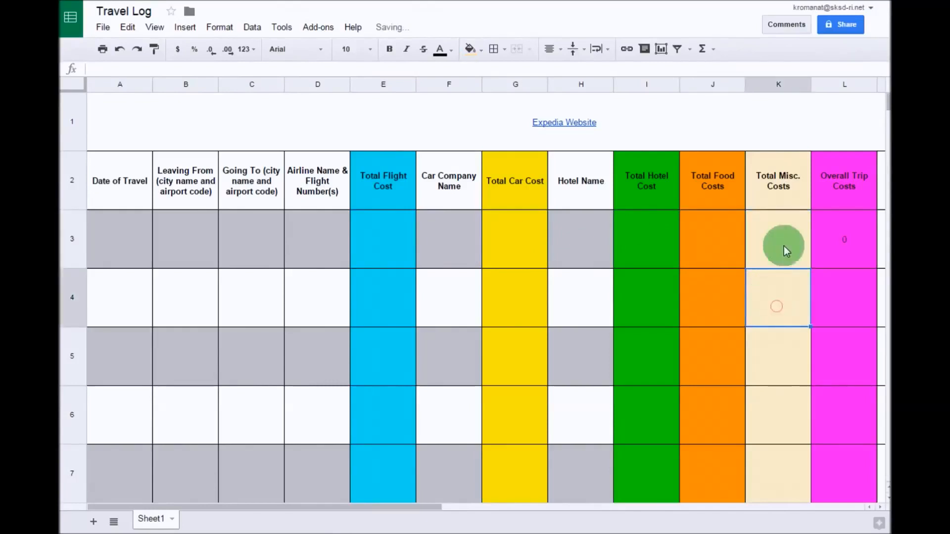
# Fill the Overall Trip Costs sum formula from L3 down into L4
pyautogui.click(845, 242)
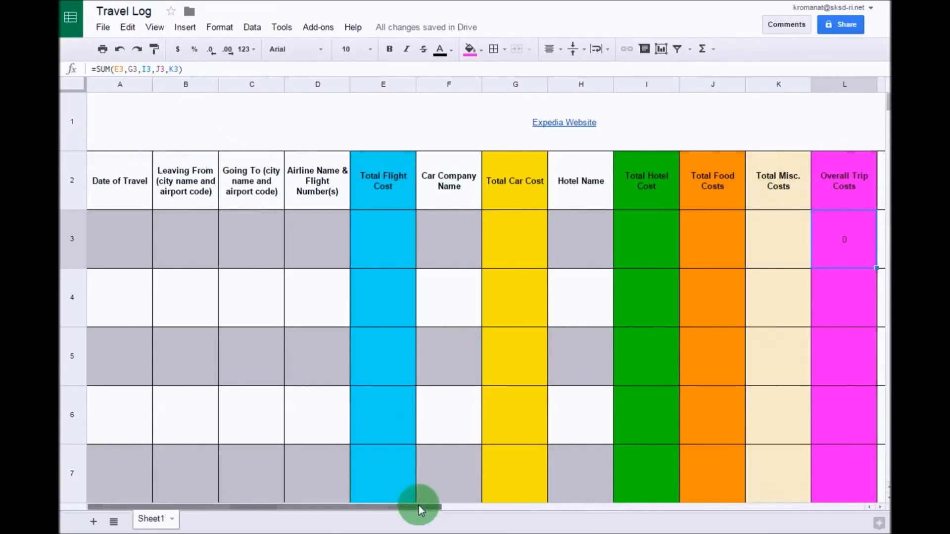
pyautogui.moveTo(418, 506); pyautogui.dragTo(528, 514)
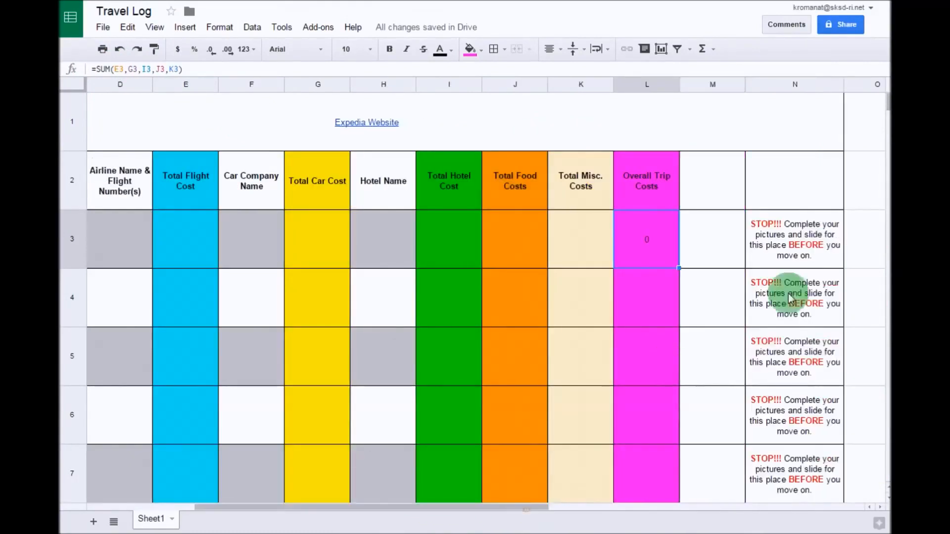
pyautogui.click(813, 244)
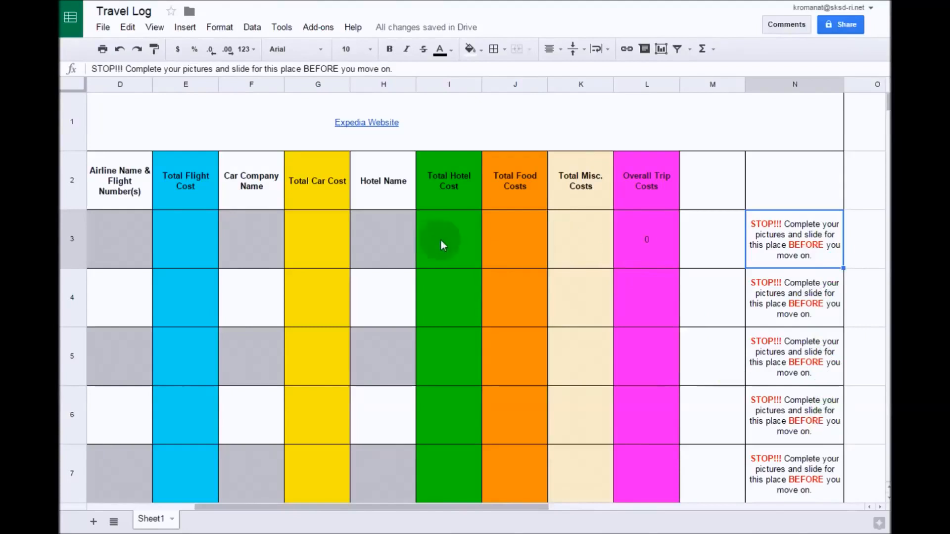
pyautogui.click(654, 248)
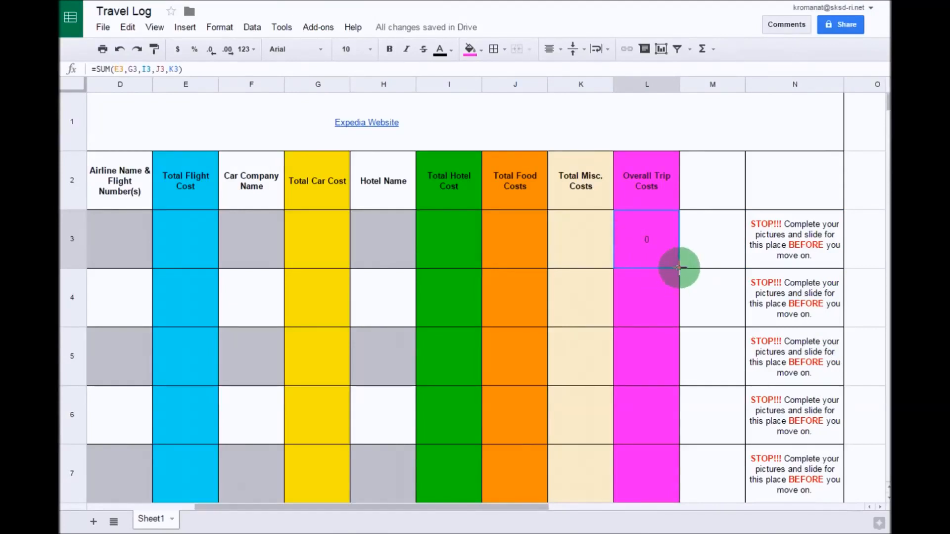
pyautogui.moveTo(678, 268); pyautogui.dragTo(679, 311)
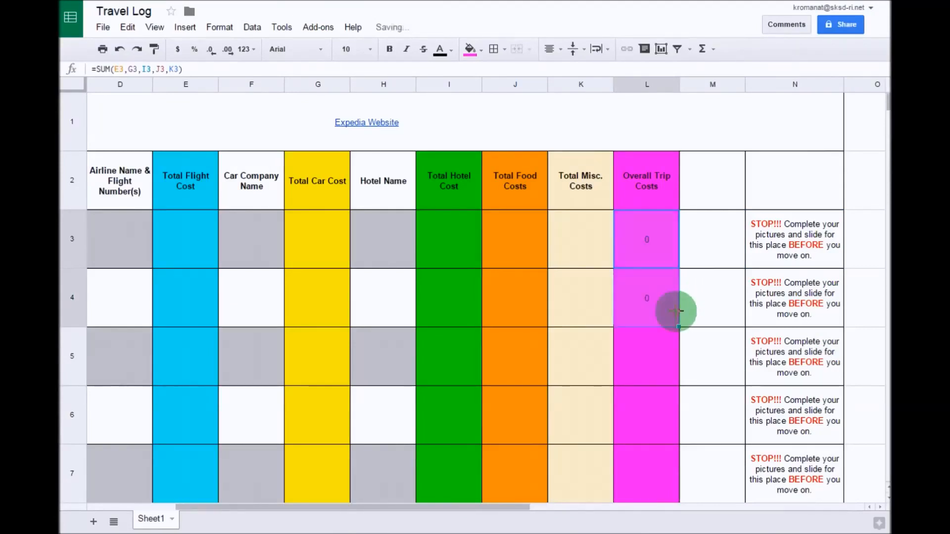
# Compare the formulas in L3 and L4 to check that the cell references match their own rows
pyautogui.click(643, 239)
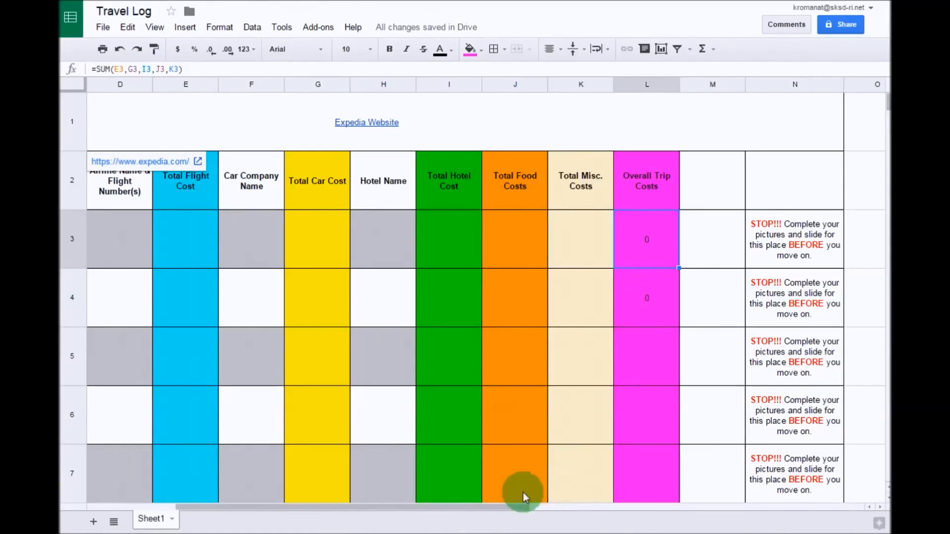
pyautogui.moveTo(517, 507); pyautogui.dragTo(492, 507)
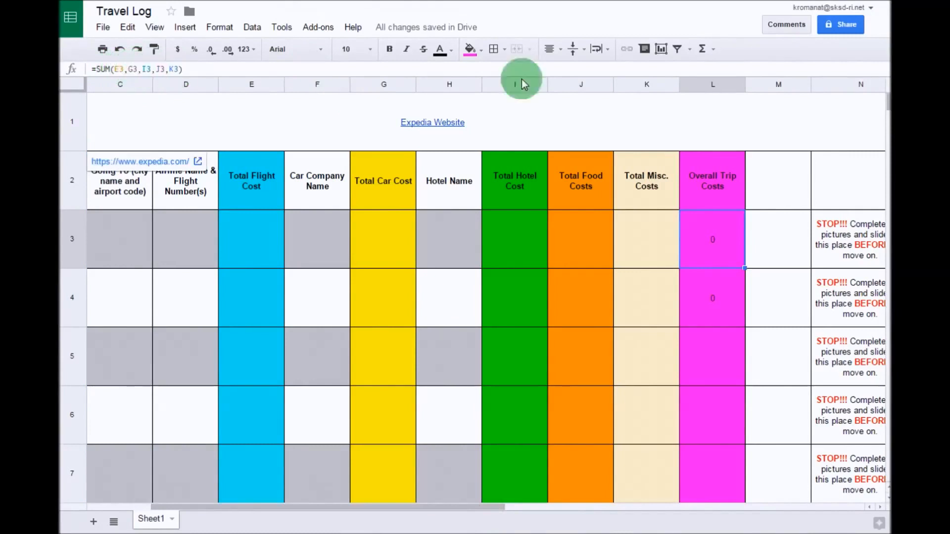
pyautogui.click(718, 298)
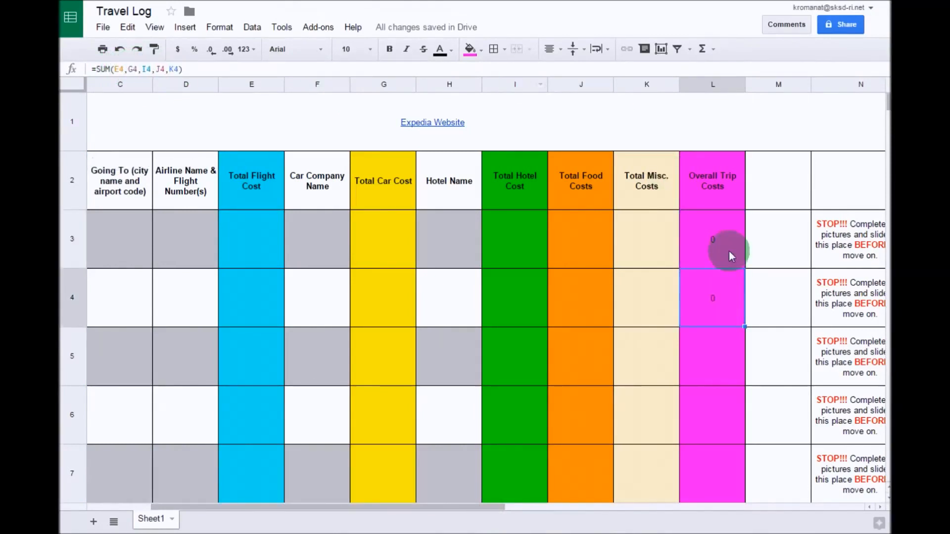
# Fill the sum formula from L4 down through L12 in the Overall Trip Costs column
pyautogui.scroll(-1, 714, 278)
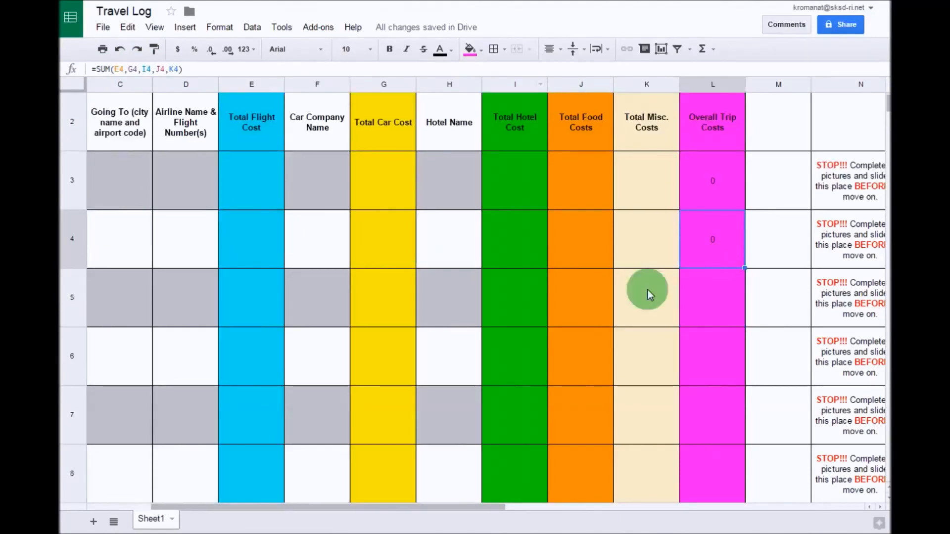
pyautogui.moveTo(744, 268); pyautogui.dragTo(738, 435)
pyautogui.scroll(-3, 805, 399)
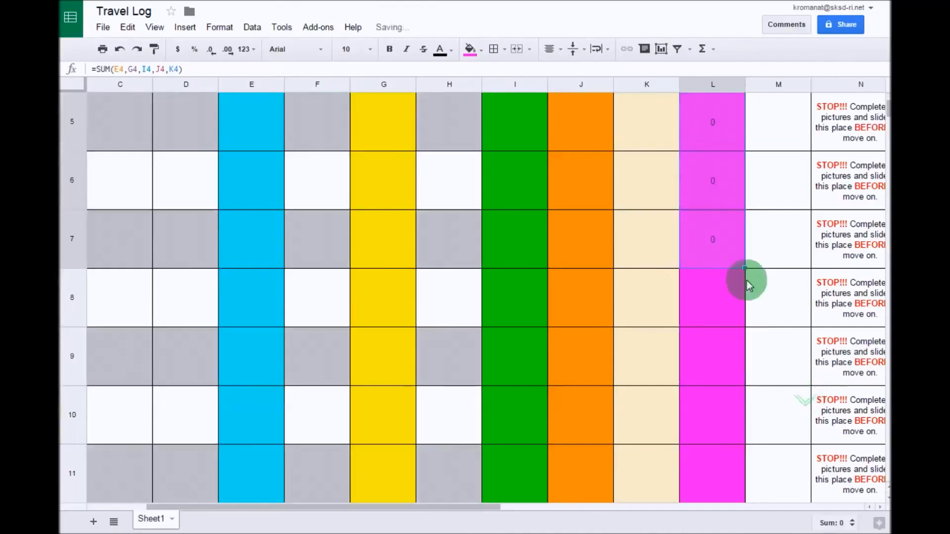
pyautogui.moveTo(744, 269); pyautogui.dragTo(757, 403)
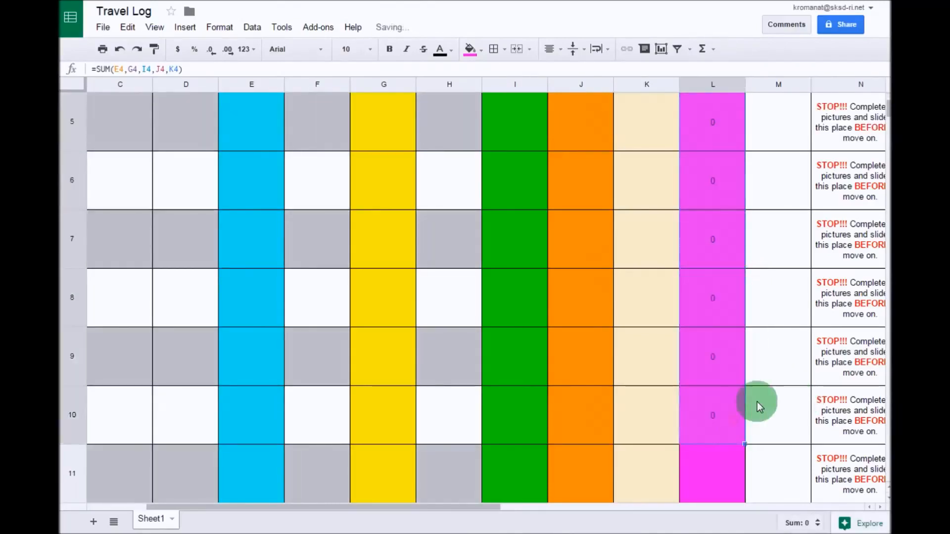
pyautogui.scroll(-3, 760, 403)
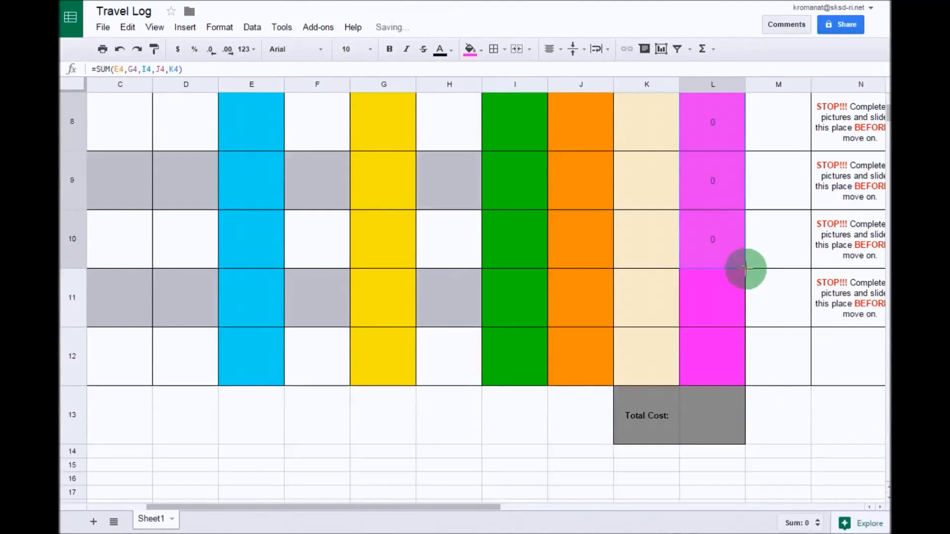
pyautogui.moveTo(745, 268); pyautogui.dragTo(740, 328)
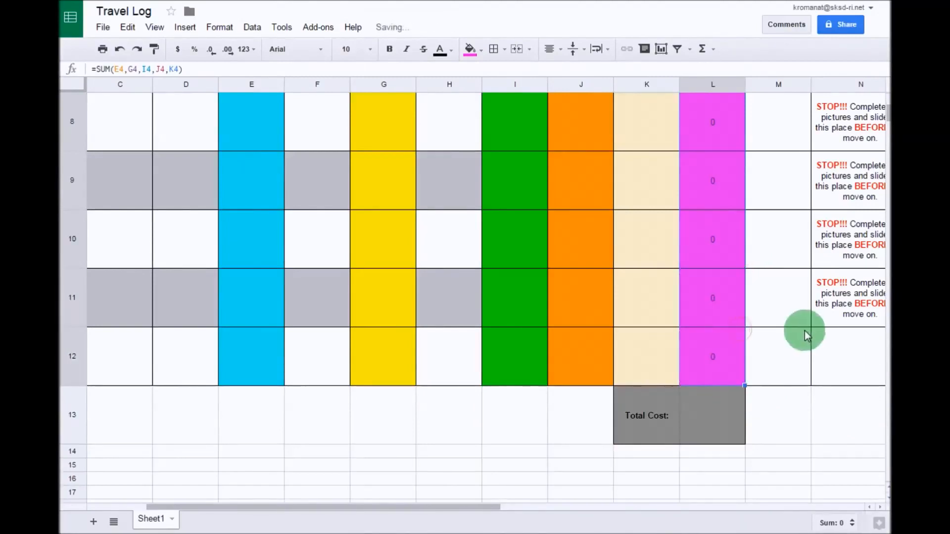
# Check the copied formulas in the Overall Trip Costs column cell by cell, from L12 up to L4
pyautogui.click(721, 358)
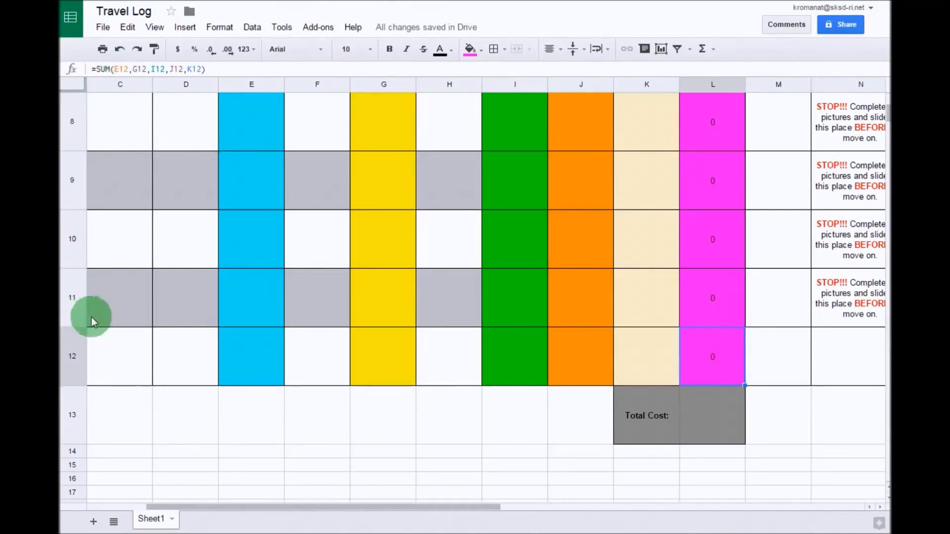
pyautogui.click(723, 303)
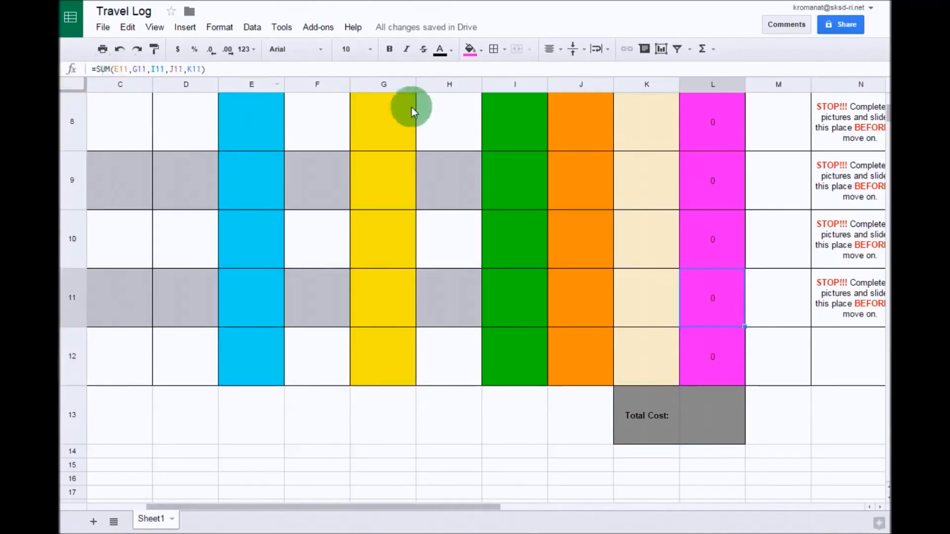
pyautogui.click(719, 239)
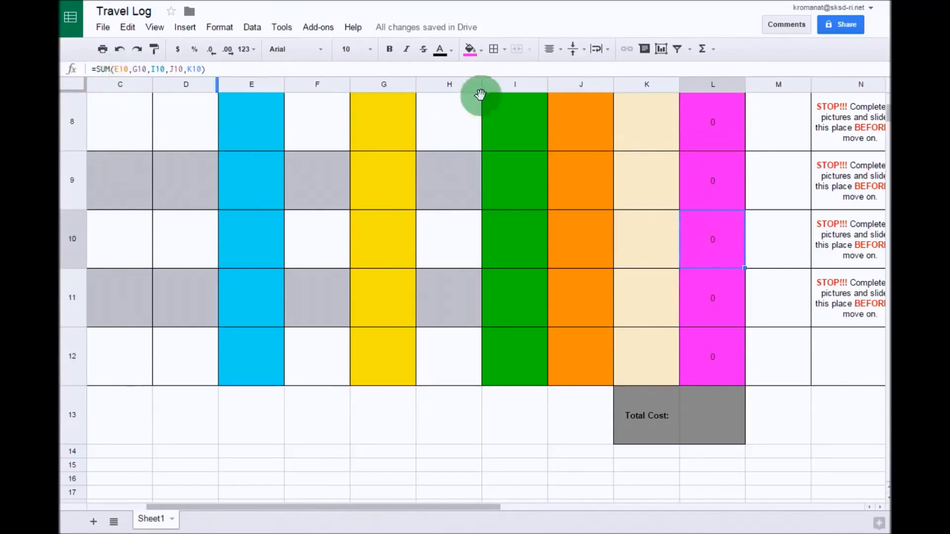
pyautogui.click(727, 185)
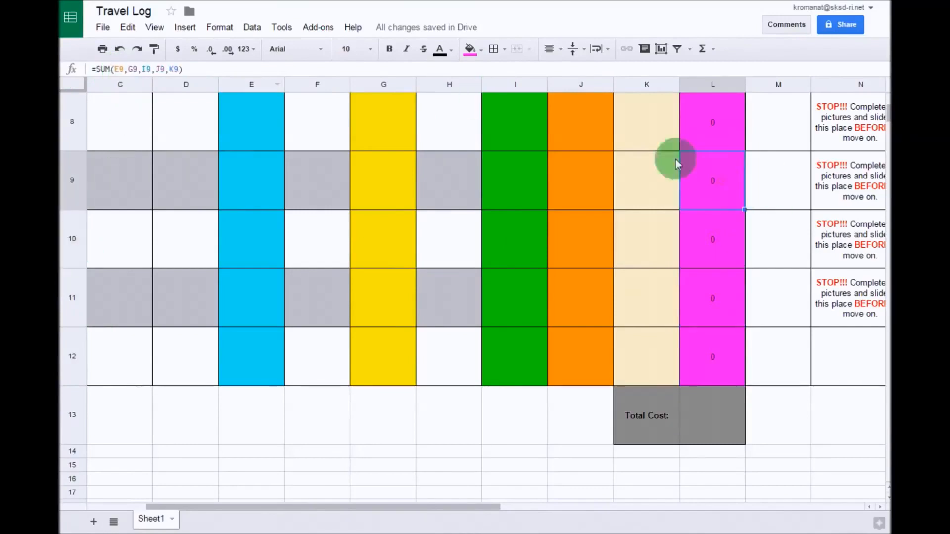
pyautogui.click(695, 124)
pyautogui.scroll(2, 759, 227)
pyautogui.click(711, 200)
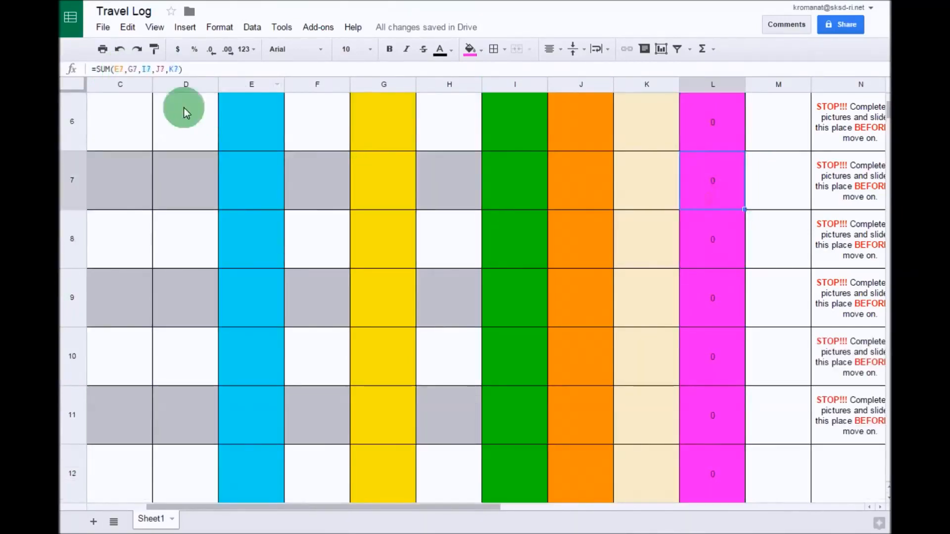
pyautogui.click(708, 131)
pyautogui.scroll(2, 748, 205)
pyautogui.click(721, 199)
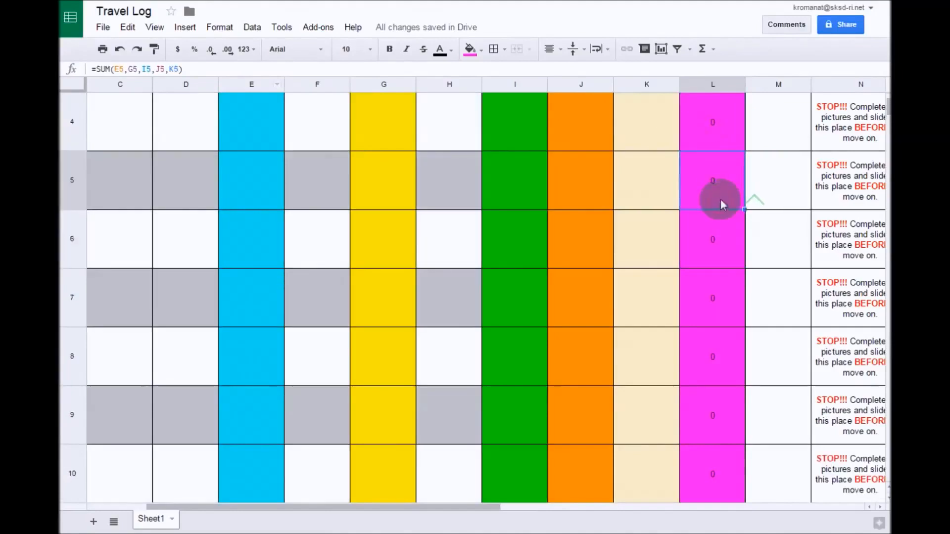
pyautogui.click(718, 138)
pyautogui.scroll(2, 721, 225)
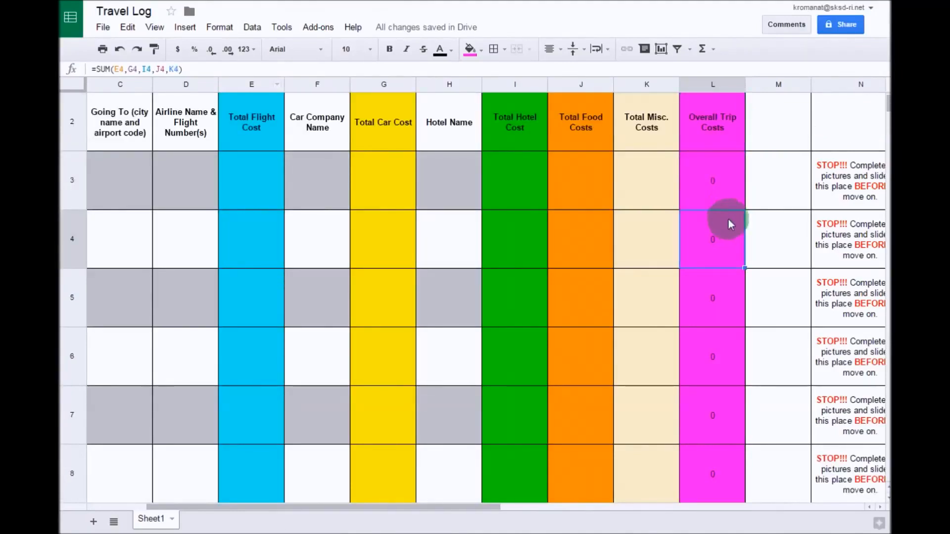
# Start a SUM formula in L13, the empty cell beside the Total Cost label
pyautogui.scroll(-1, 730, 220)
pyautogui.scroll(-2, 734, 219)
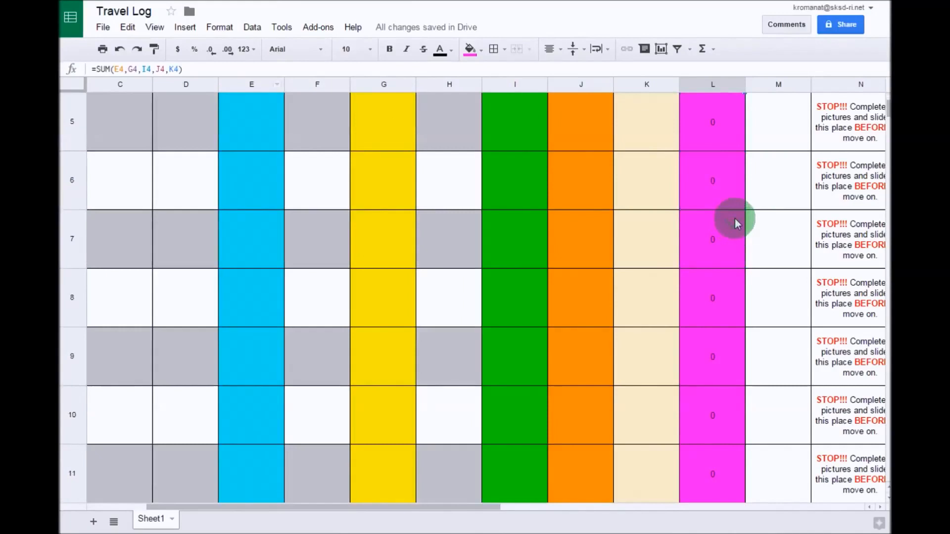
pyautogui.scroll(-2, 735, 218)
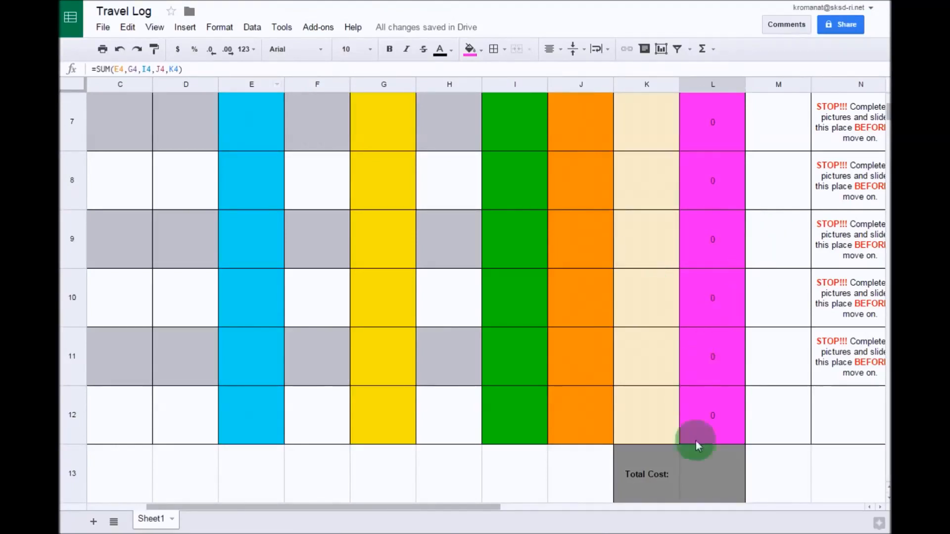
pyautogui.click(711, 470)
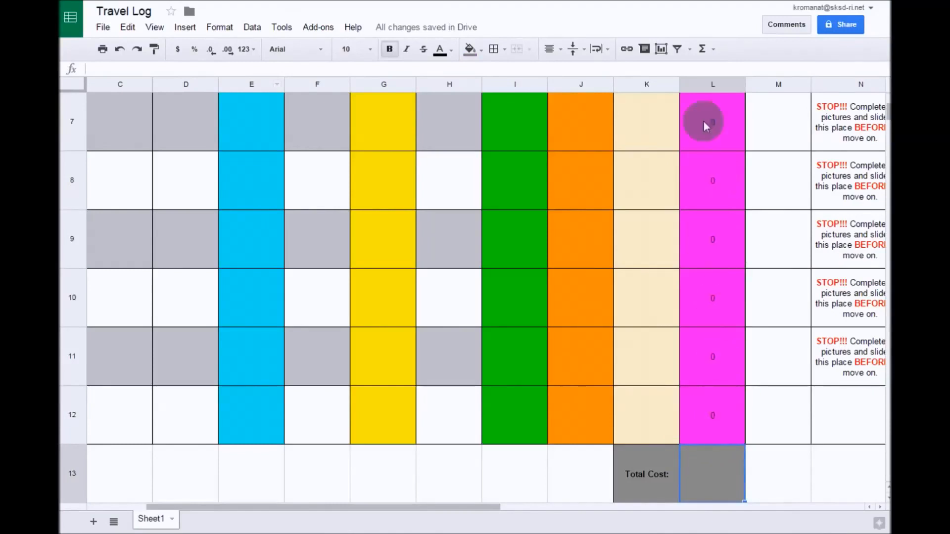
pyautogui.scroll(3, 721, 318)
pyautogui.scroll(-6, 722, 316)
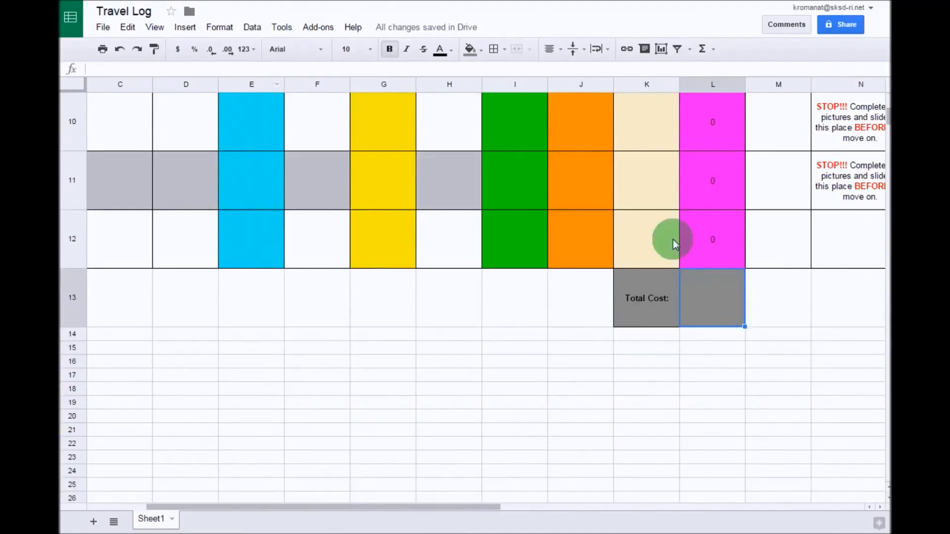
pyautogui.click(714, 49)
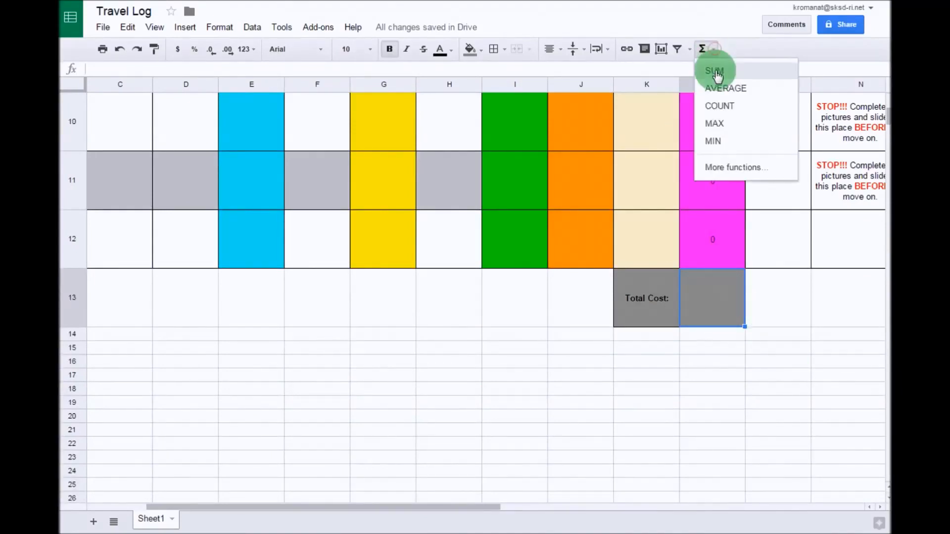
pyautogui.click(716, 73)
# Add the Overall Trip Costs cells L3, L4, L6, L7 and L8 as separate arguments of the SUM formula in L13
pyautogui.scroll(3, 785, 241)
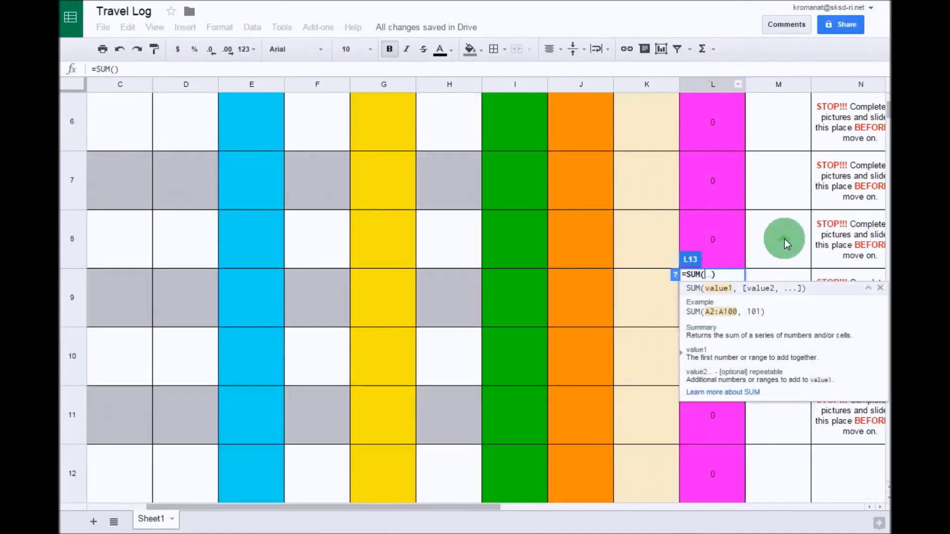
pyautogui.scroll(3, 785, 240)
pyautogui.click(711, 175)
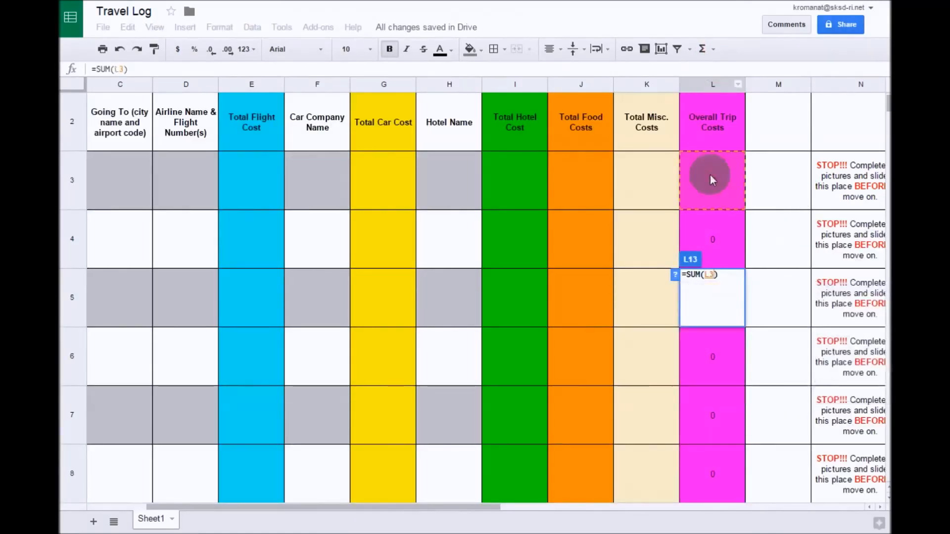
pyautogui.write(',')
pyautogui.click(720, 234)
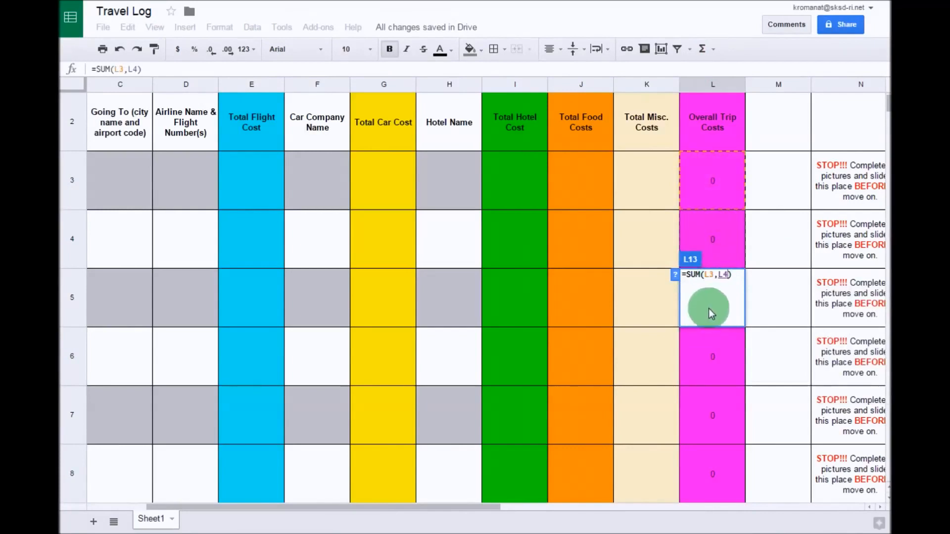
pyautogui.write(',')
pyautogui.click(710, 350)
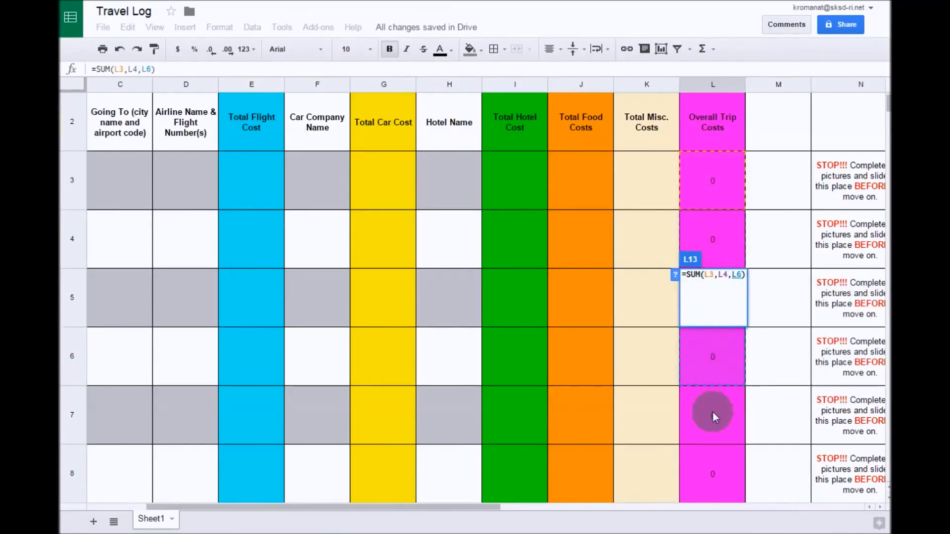
pyautogui.write(',')
pyautogui.click(716, 411)
pyautogui.write(',')
pyautogui.click(721, 475)
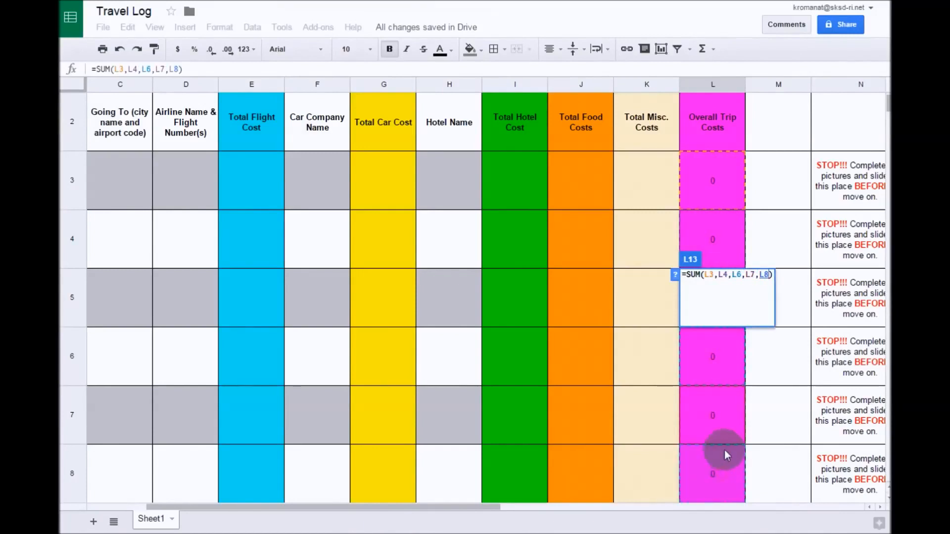
# Extend the L13 SUM formula with the references L9, L10, L11, L11 and L12, separated by commas
pyautogui.scroll(-1, 725, 451)
pyautogui.write(',')
pyautogui.click(723, 459)
pyautogui.scroll(-2, 723, 459)
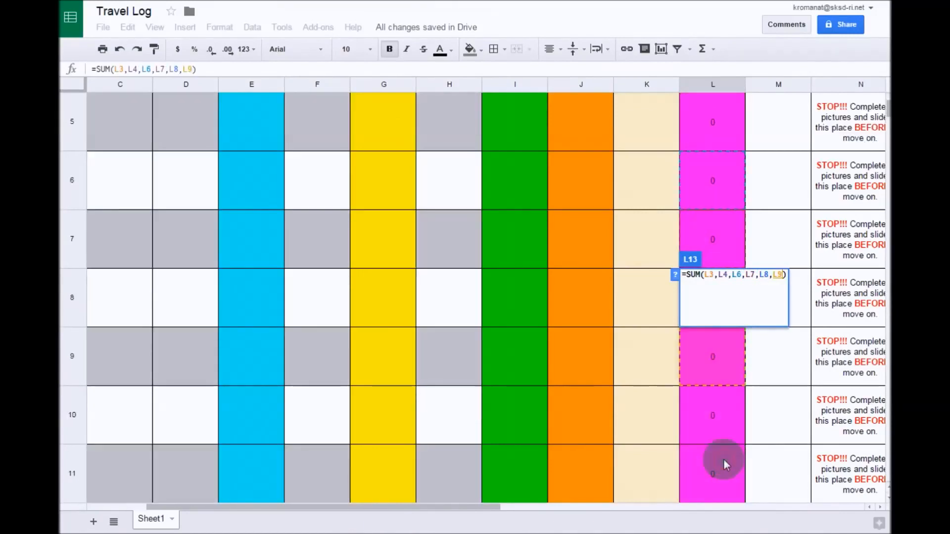
pyautogui.write(',')
pyautogui.click(720, 414)
pyautogui.write(',')
pyautogui.click(722, 478)
pyautogui.scroll(-2, 727, 471)
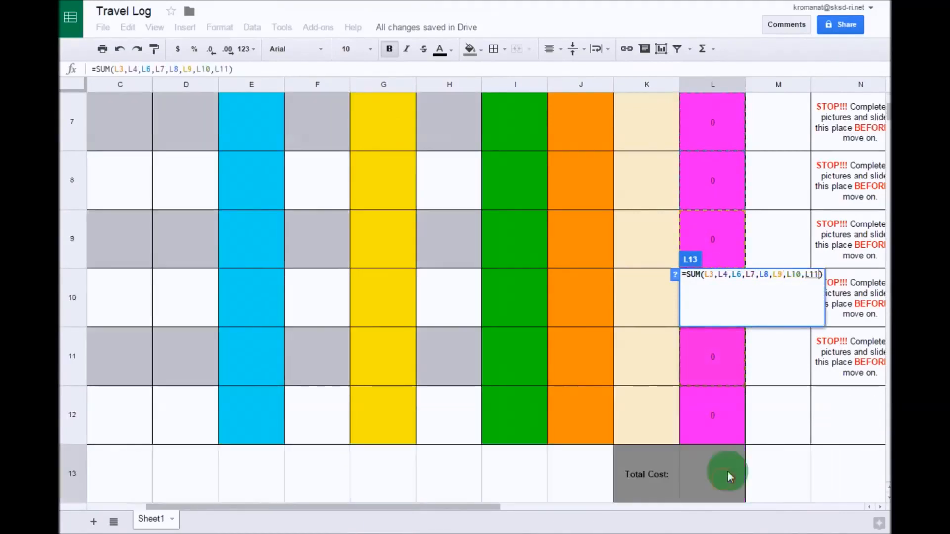
pyautogui.write(',')
pyautogui.click(713, 376)
pyautogui.write(',')
pyautogui.click(717, 425)
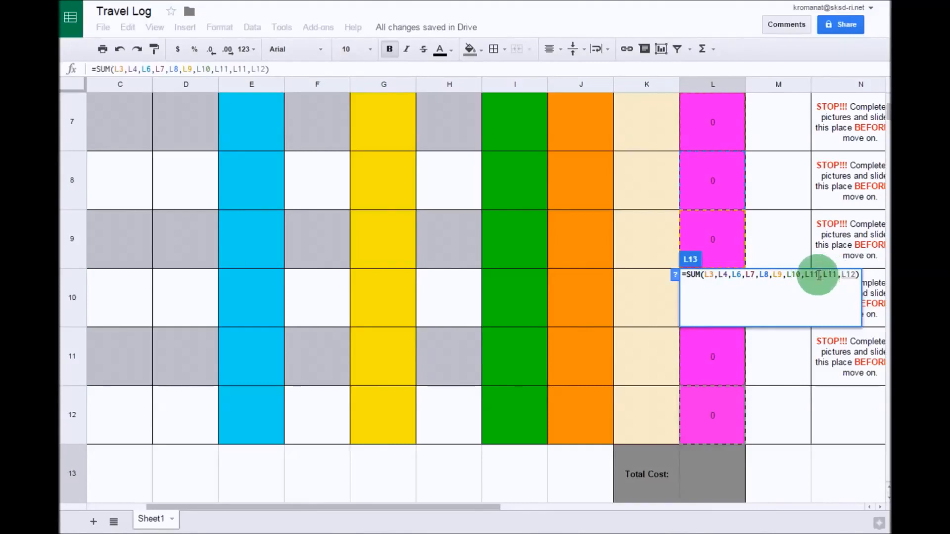
# Replace the first duplicate L11 reference in the L13 formula with L5, check the references against the column, and commit the formula
pyautogui.moveTo(819, 276); pyautogui.dragTo(812, 275)
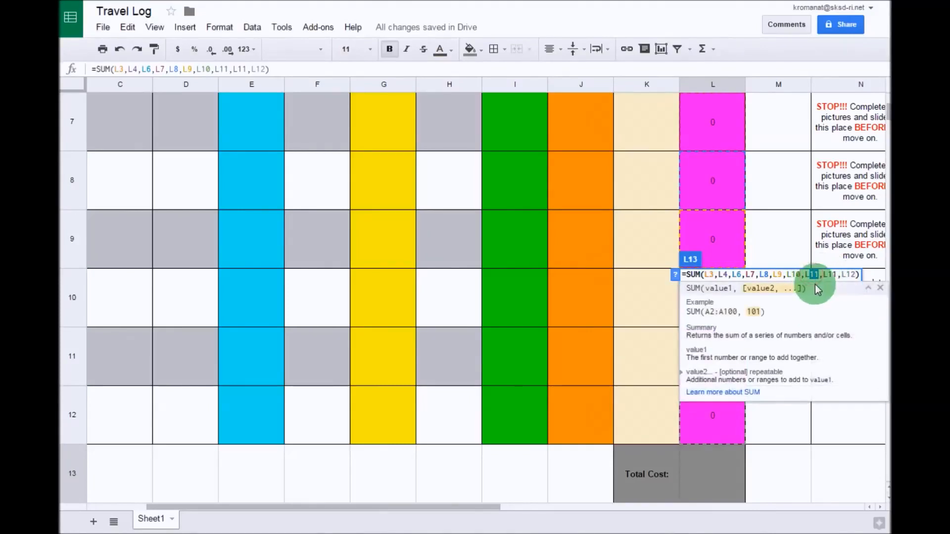
pyautogui.write('5')
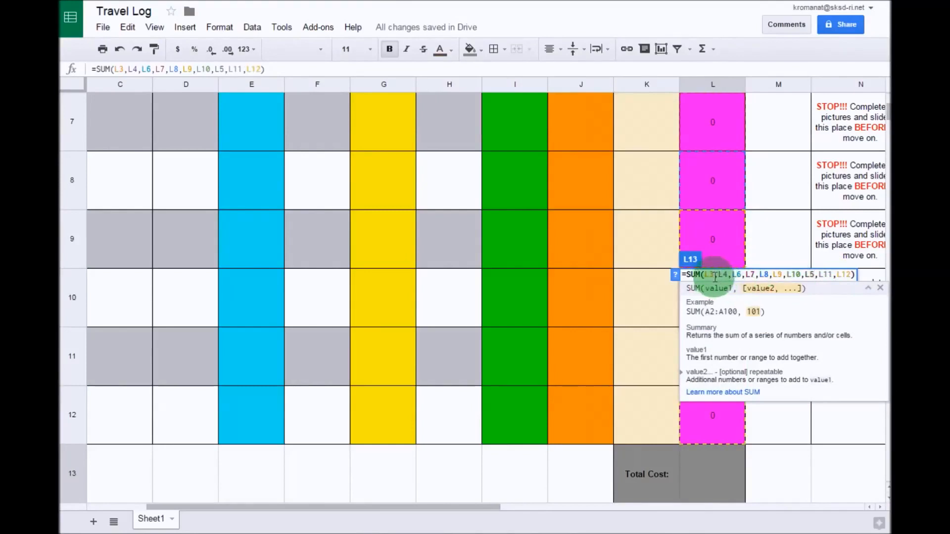
pyautogui.scroll(5, 652, 215)
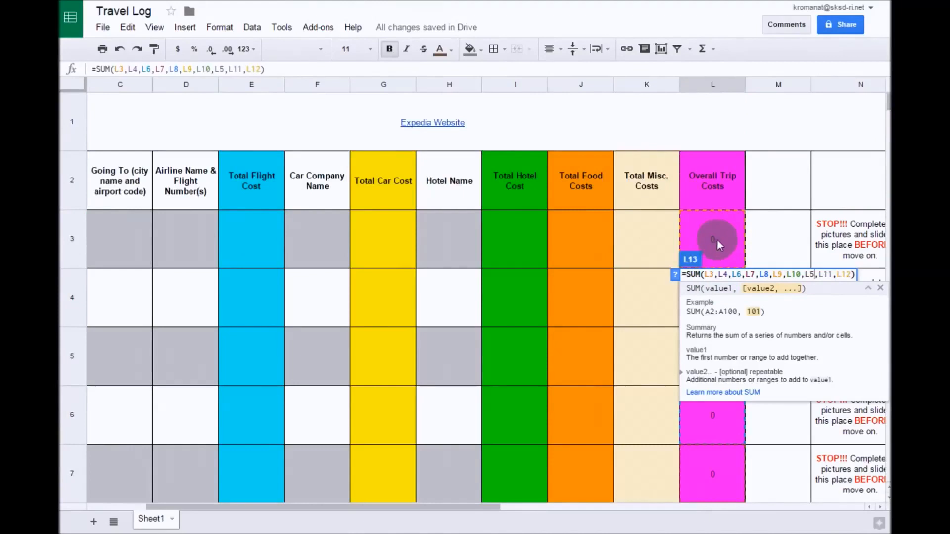
pyautogui.scroll(-1, 717, 248)
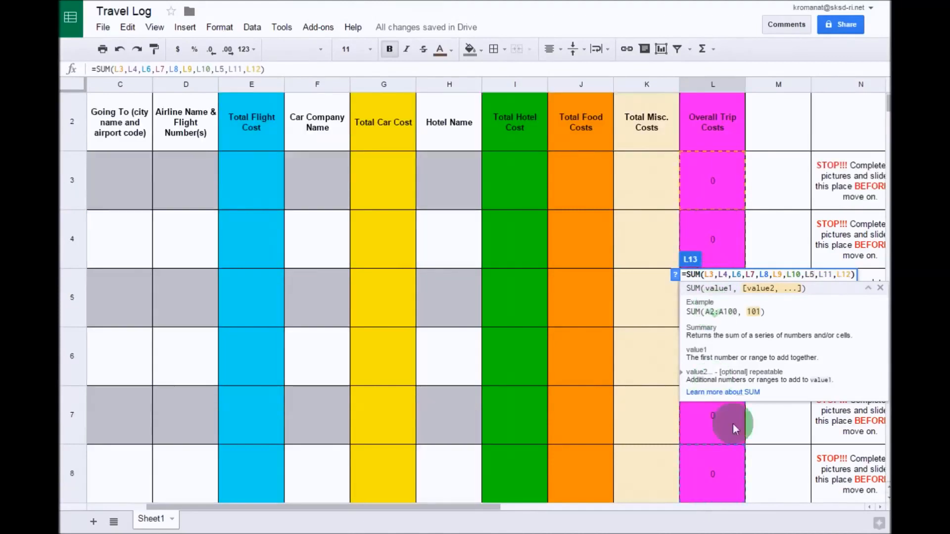
pyautogui.scroll(-5, 741, 424)
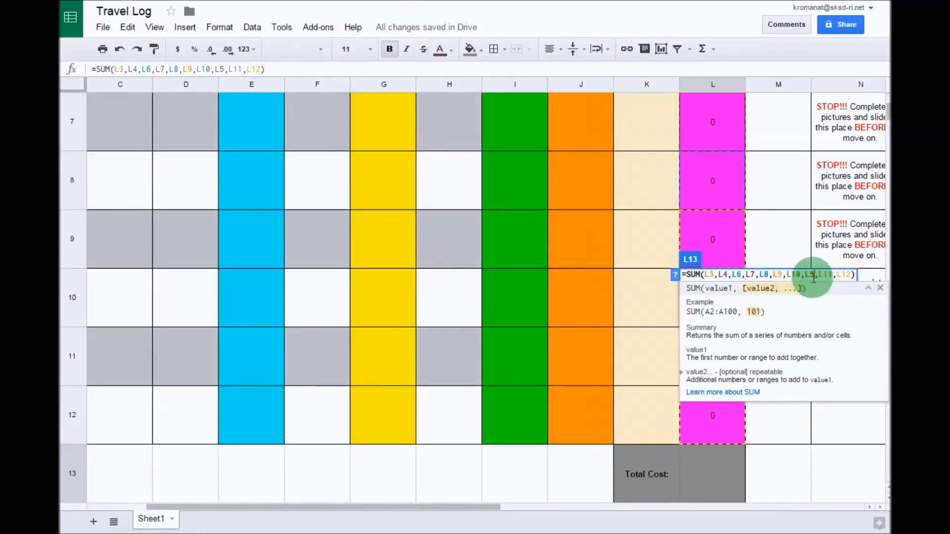
pyautogui.click(782, 467)
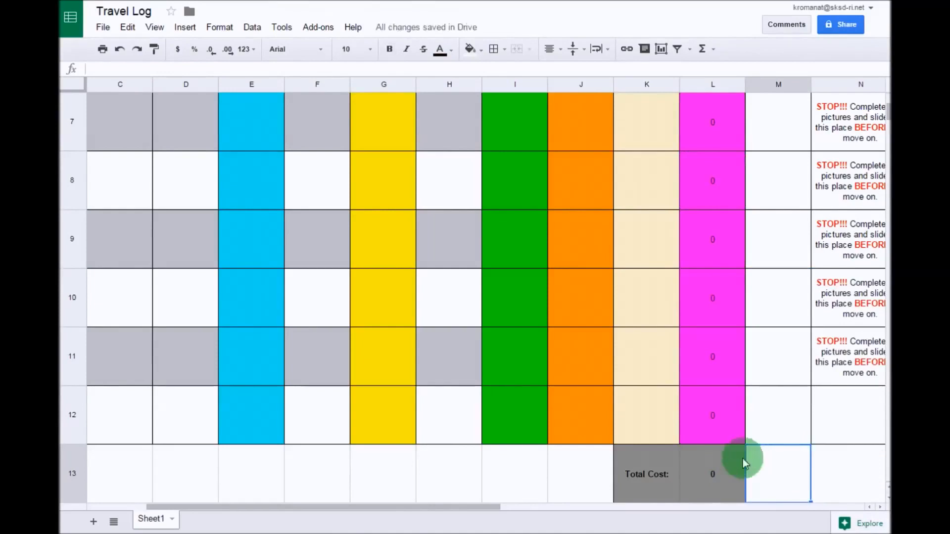
# Enter 10 as Total Car Cost and 5 as Total Hotel Cost in row 3, and check the Overall Trip Costs and Total Cost sums
pyautogui.scroll(7, 753, 456)
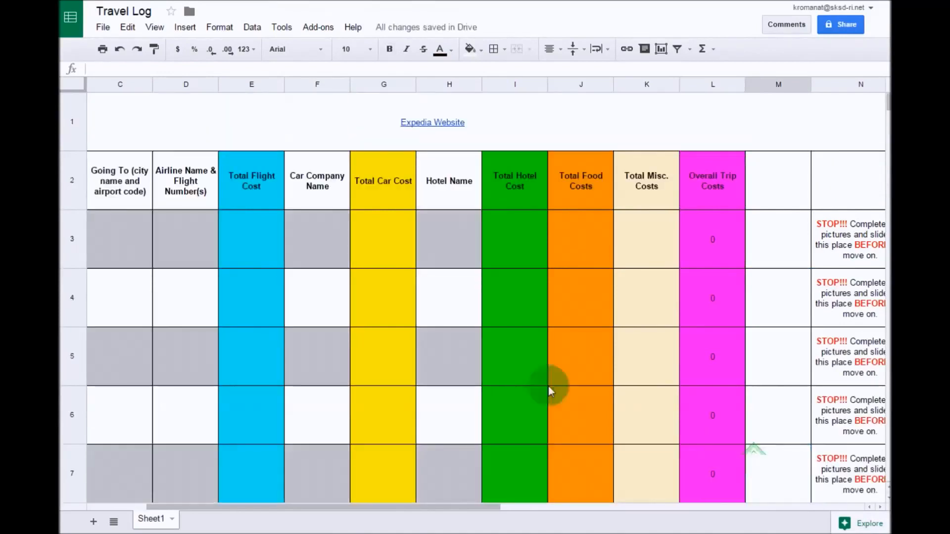
pyautogui.click(401, 249)
pyautogui.write('10')
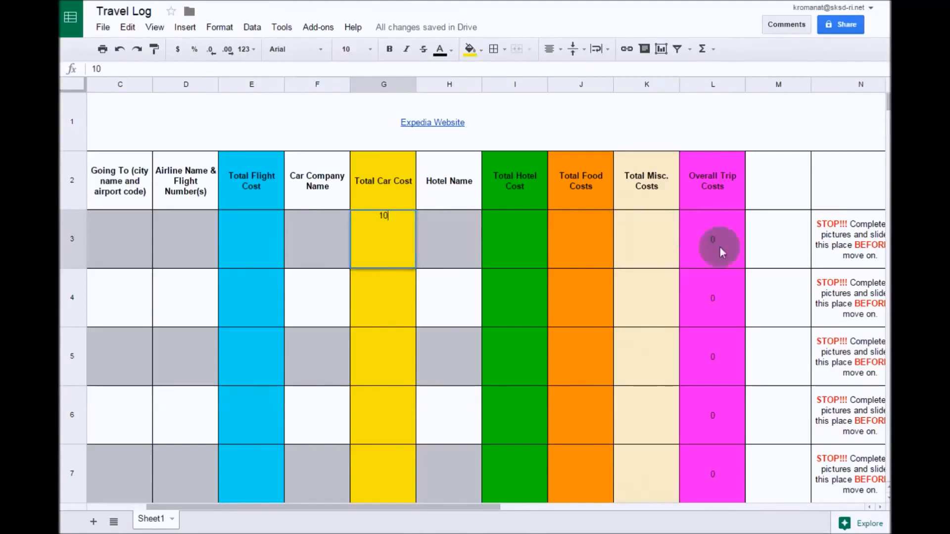
pyautogui.click(575, 242)
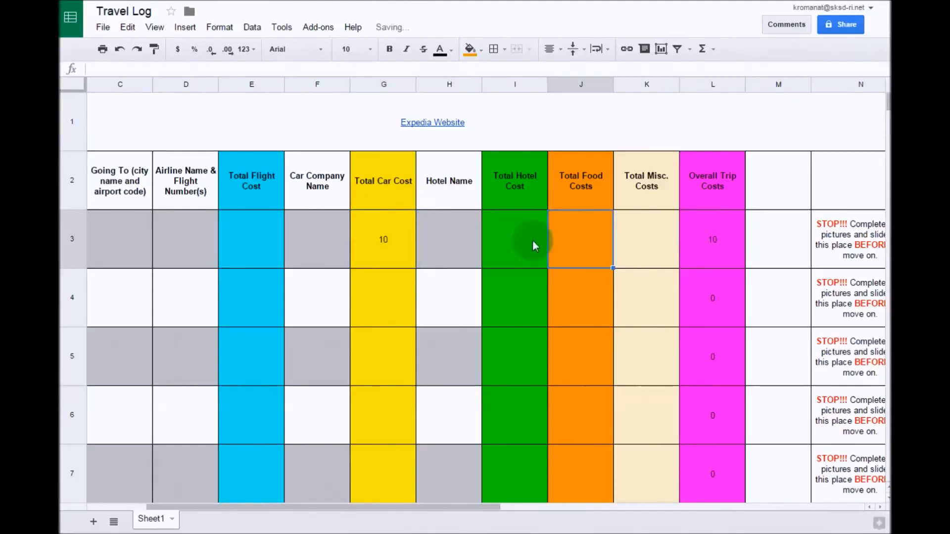
pyautogui.click(526, 239)
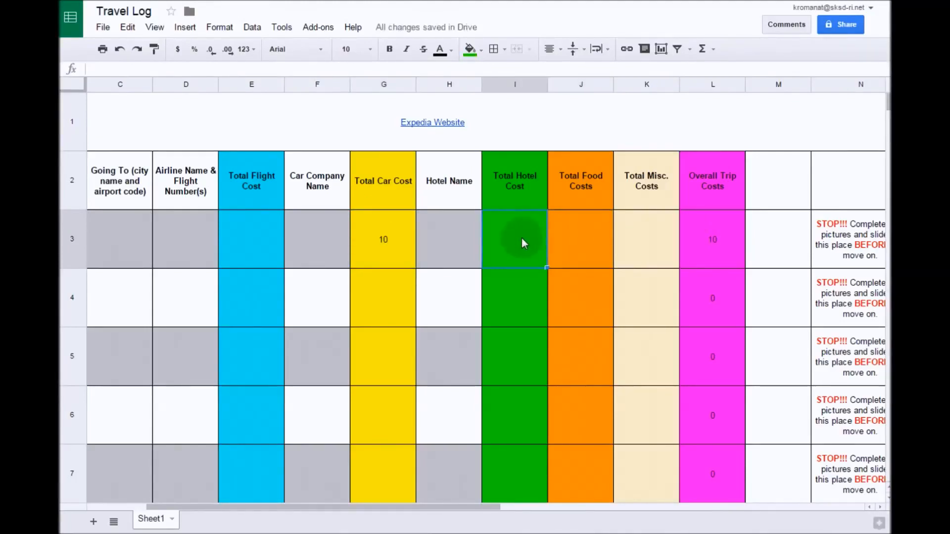
pyautogui.write('5')
pyautogui.click(599, 247)
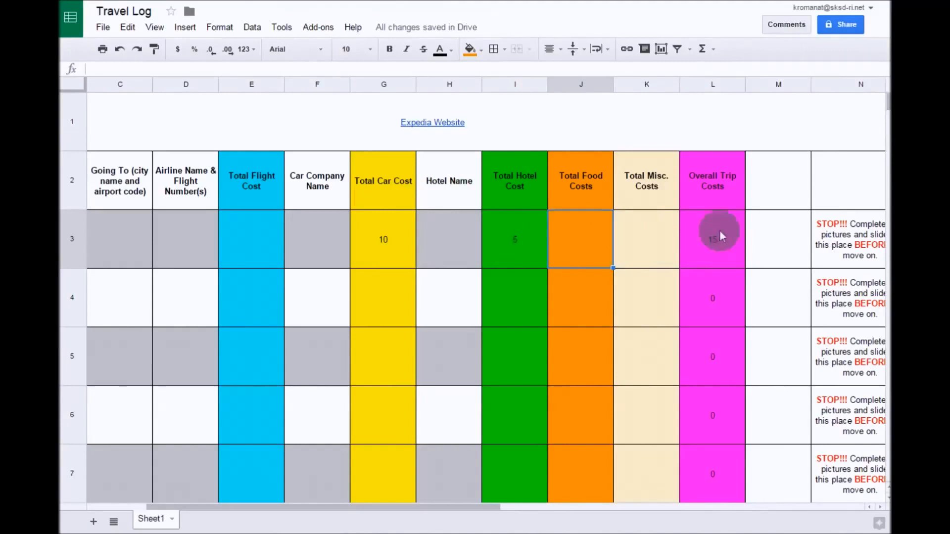
pyautogui.scroll(-6, 714, 266)
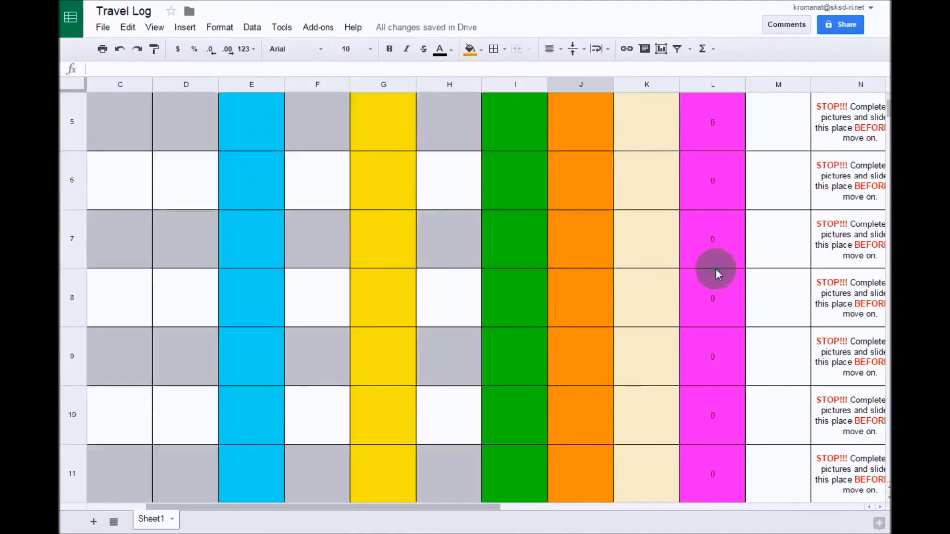
pyautogui.scroll(-2, 717, 269)
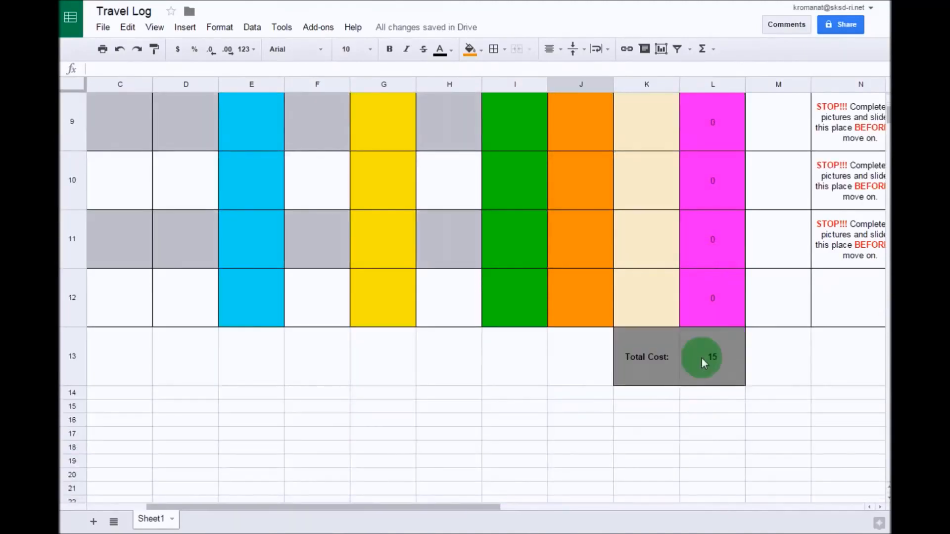
pyautogui.scroll(8, 739, 358)
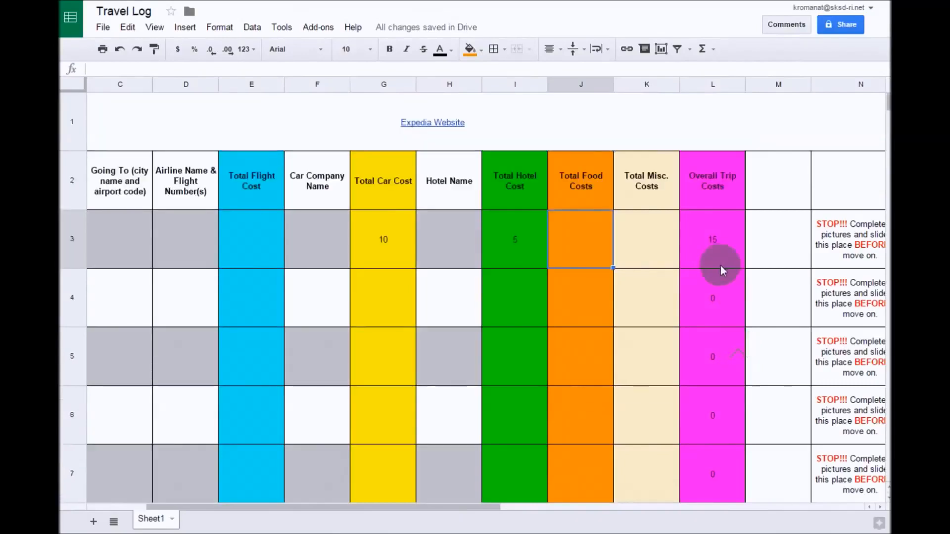
# Enter 5 as Total Car Cost and 20 as Total Food Costs in row 4, and check the Overall Trip Costs and Total Cost sums
pyautogui.click(717, 323)
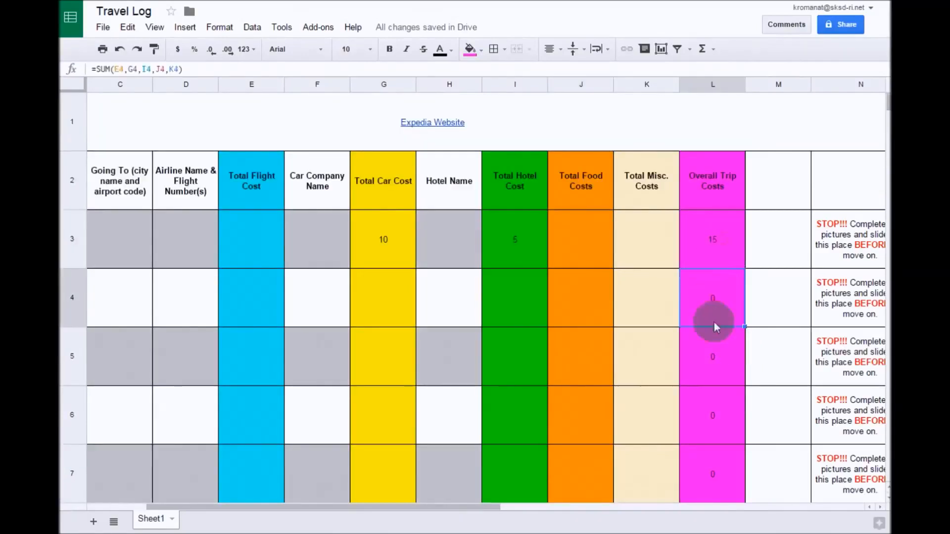
pyautogui.click(721, 360)
pyautogui.click(399, 296)
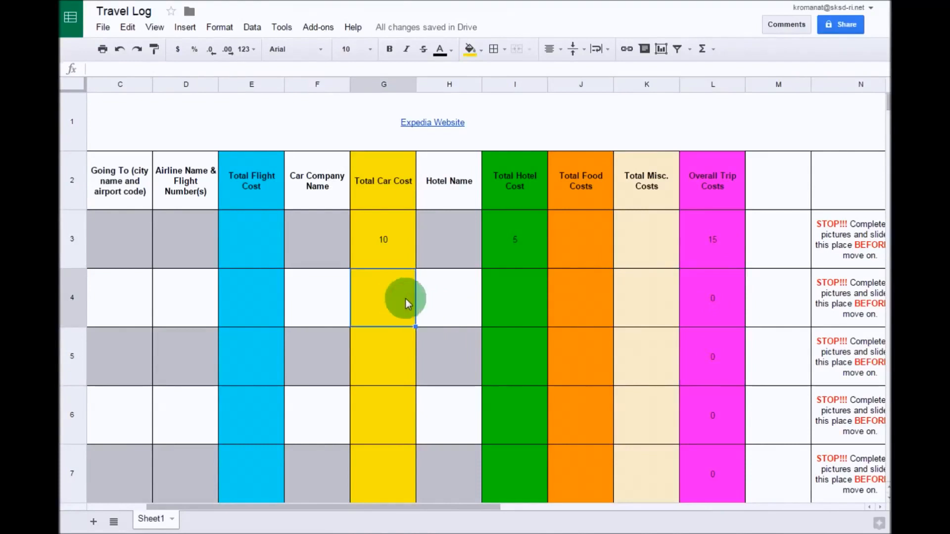
pyautogui.write('5')
pyautogui.click(589, 299)
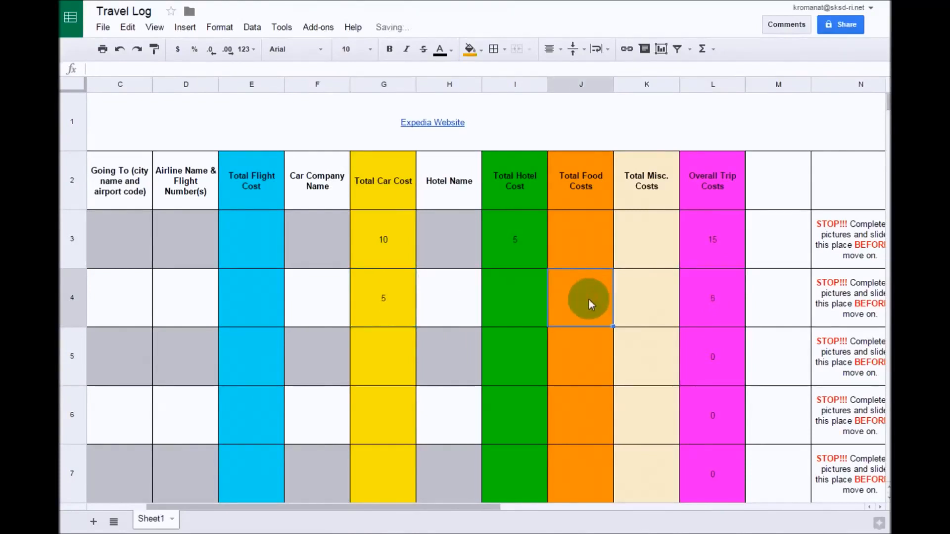
pyautogui.write('15')
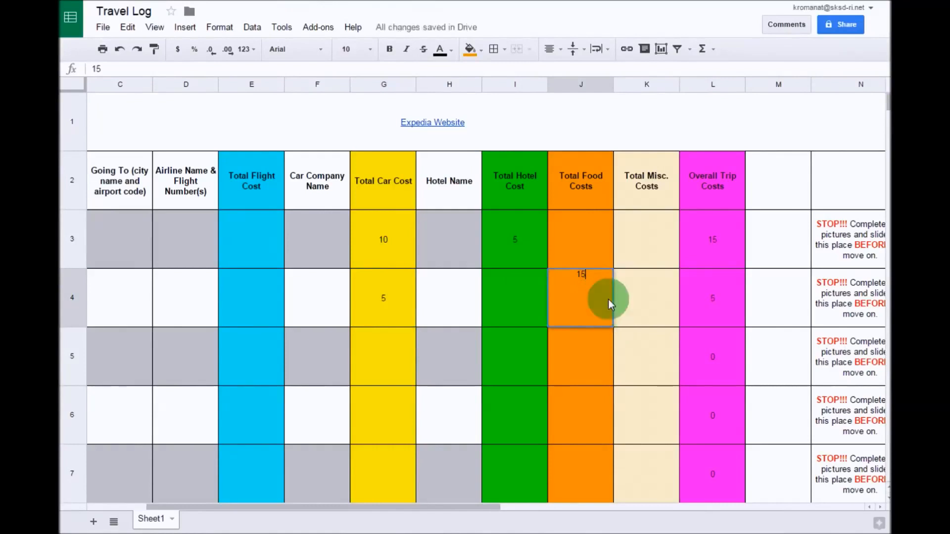
pyautogui.press('BackSpace')
pyautogui.press('BackSpace')
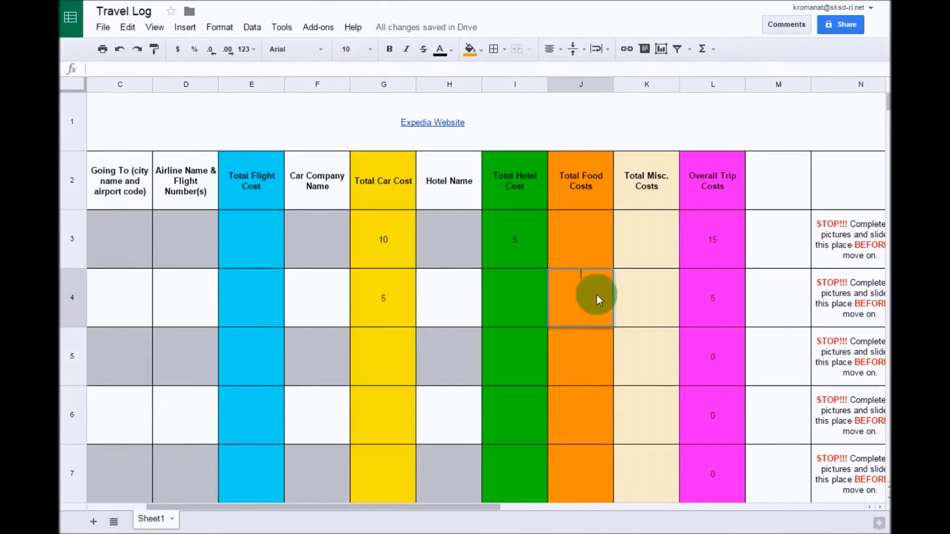
pyautogui.write('20')
pyautogui.click(636, 295)
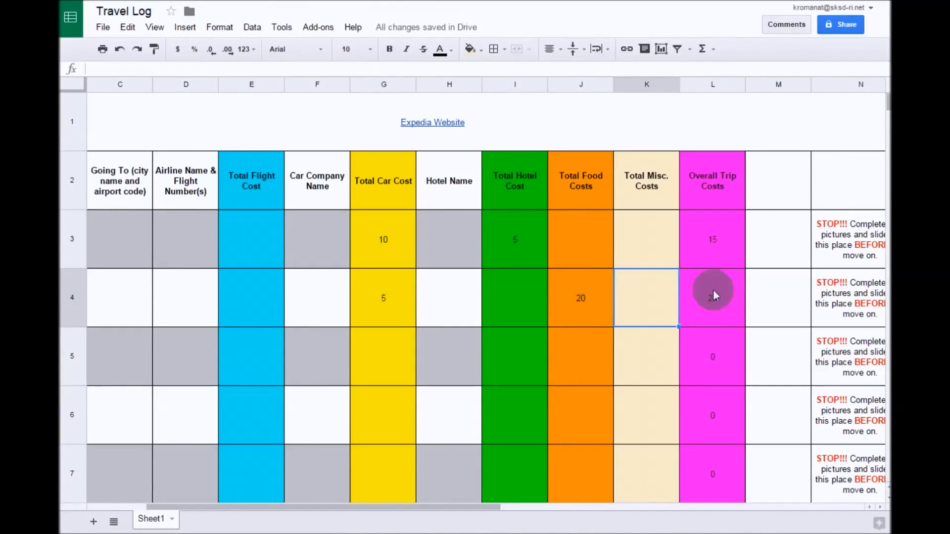
pyautogui.scroll(-7, 713, 378)
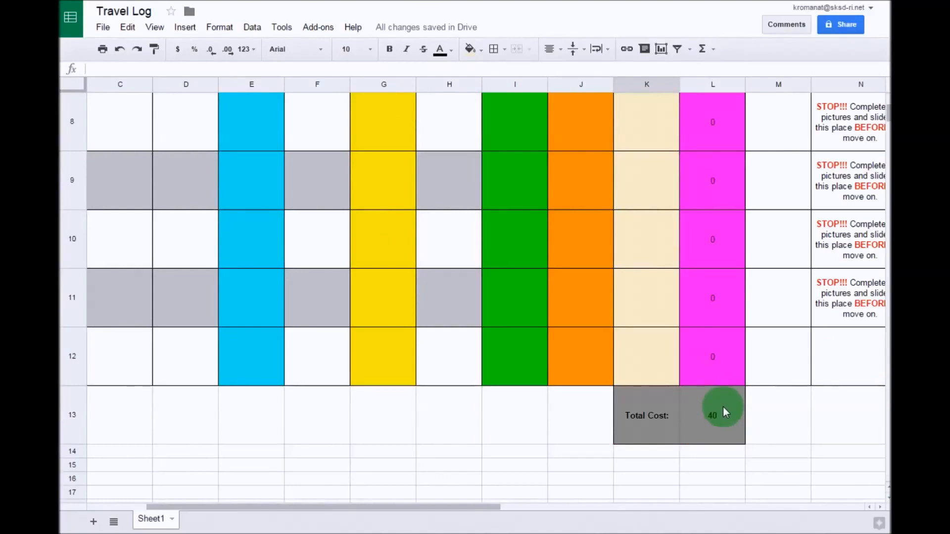
pyautogui.scroll(7, 723, 401)
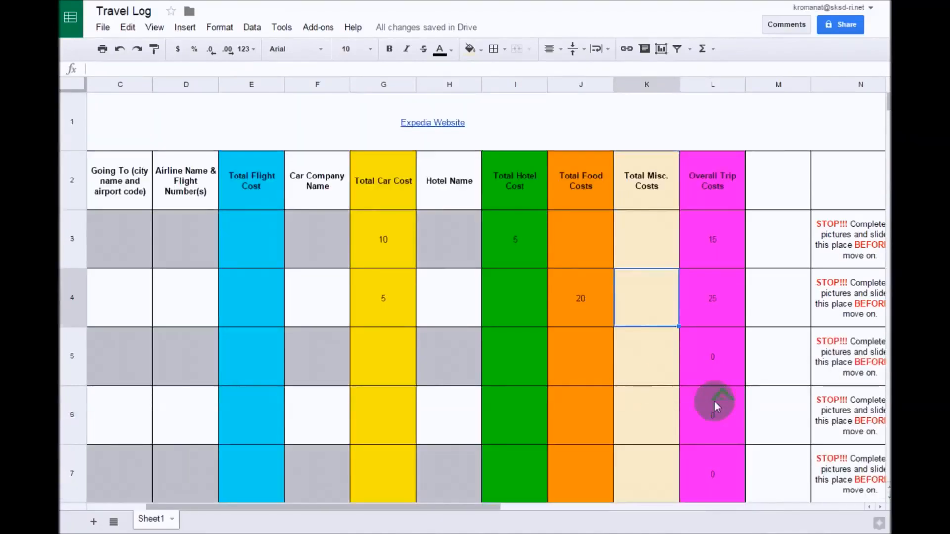
# Clear the sample values from Total Car Cost and Total Hotel Cost in row 3 and from Total Food Costs and Total Car Cost in row 4
pyautogui.click(408, 258)
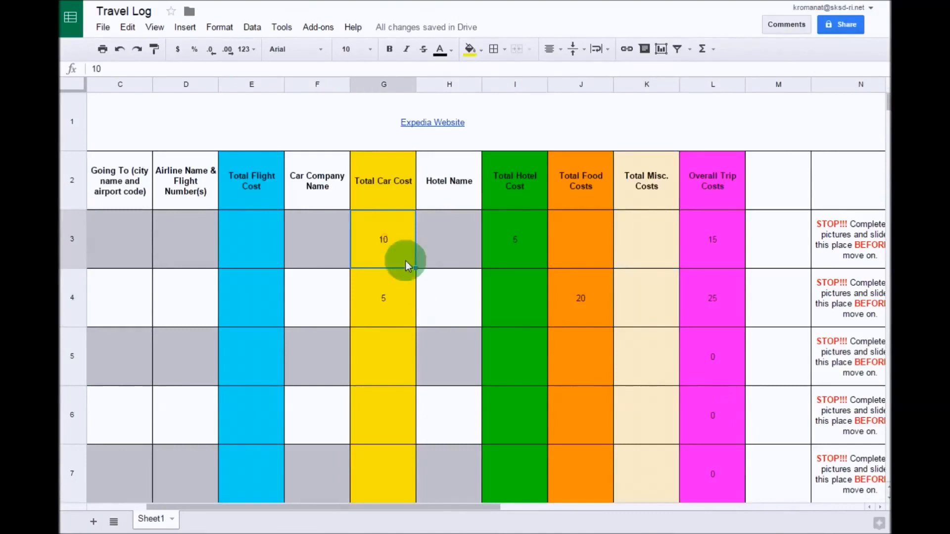
pyautogui.press('Delete')
pyautogui.click(513, 232)
pyautogui.click(582, 292)
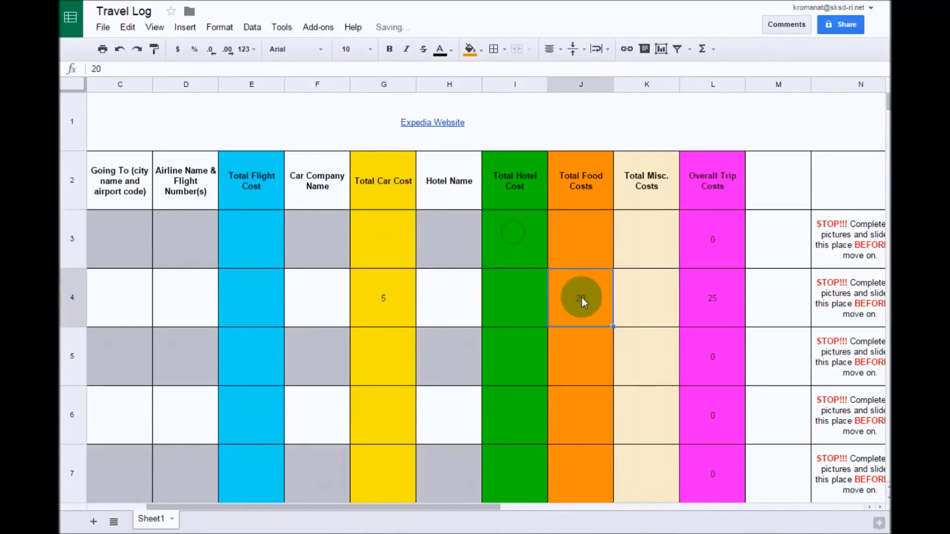
pyautogui.press('Delete')
pyautogui.click(400, 302)
pyautogui.press('Delete')
pyautogui.click(577, 336)
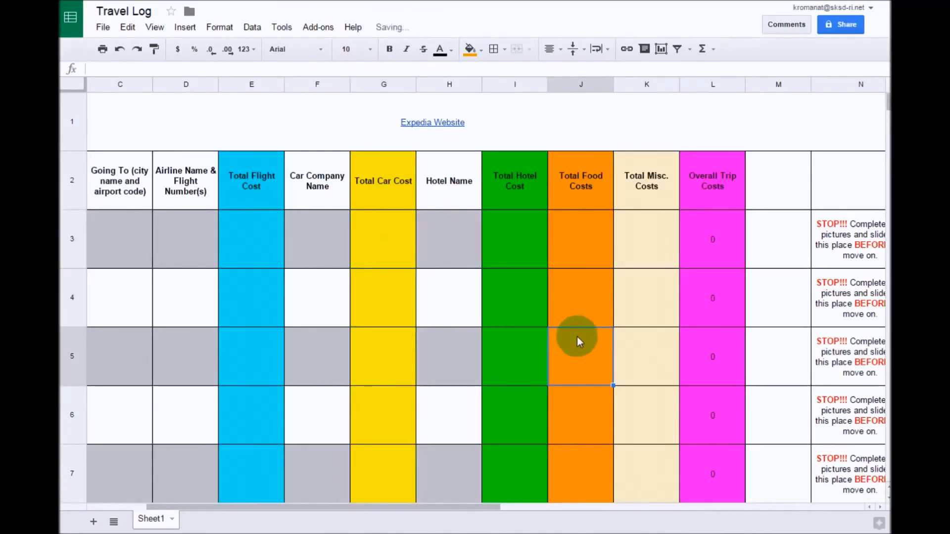
pyautogui.scroll(-6, 577, 337)
pyautogui.scroll(-3, 577, 337)
pyautogui.scroll(9, 577, 337)
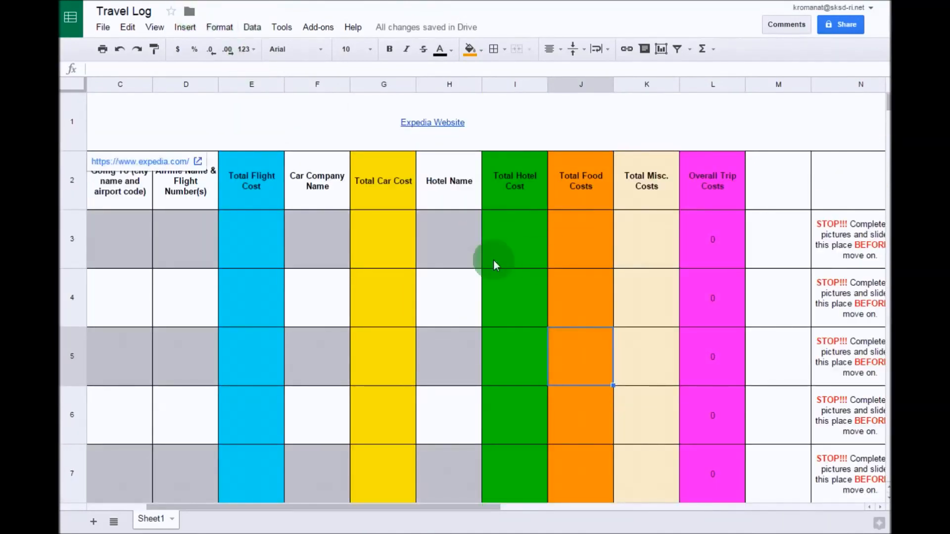
pyautogui.scroll(-1, 497, 261)
pyautogui.scroll(1, 497, 261)
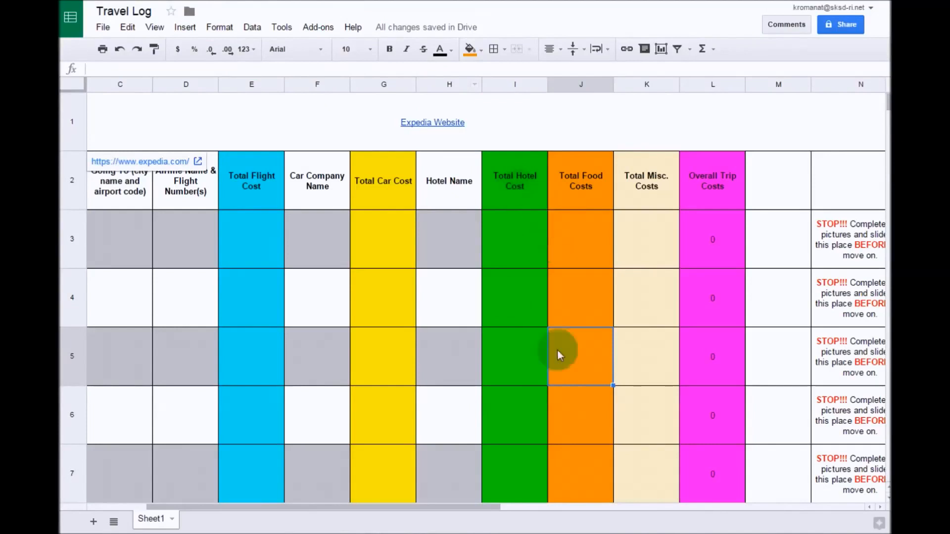
pyautogui.click(423, 533)
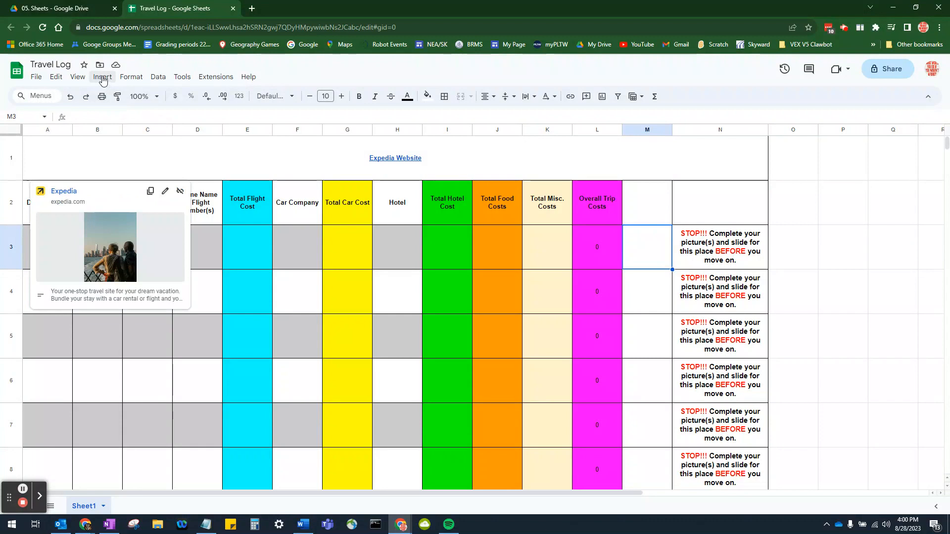
# Insert the first stop sign picture from a Google Images search for "stop sign" as an in-cell image in M3
pyautogui.click(103, 78)
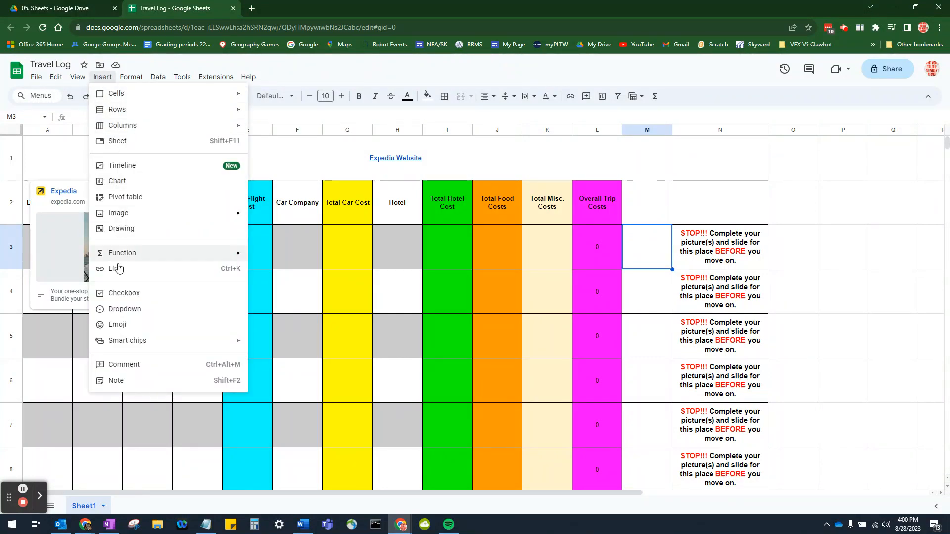
pyautogui.moveTo(121, 218)
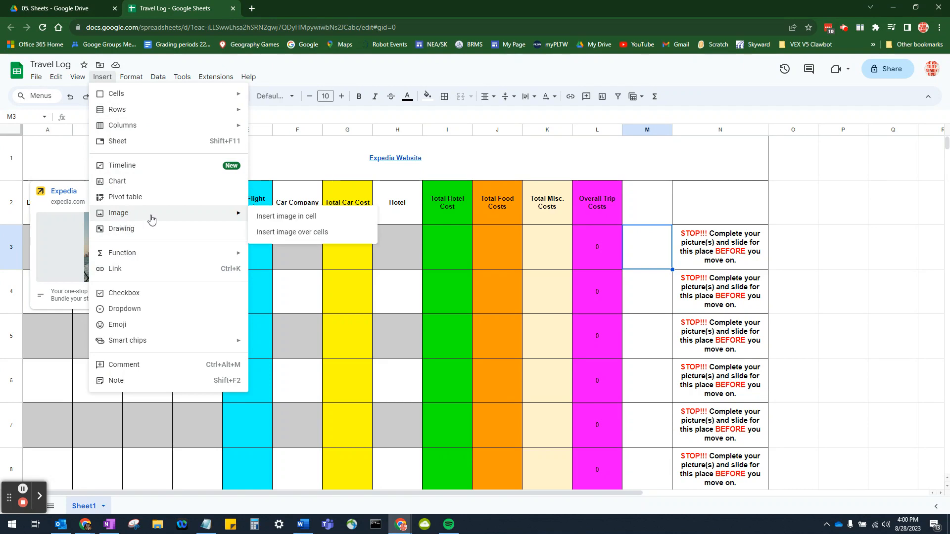
pyautogui.click(310, 219)
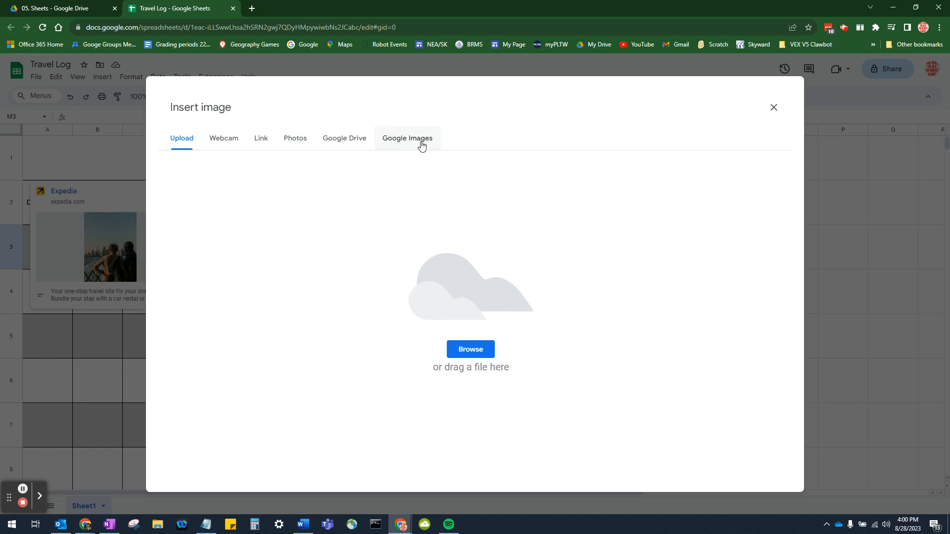
pyautogui.click(400, 140)
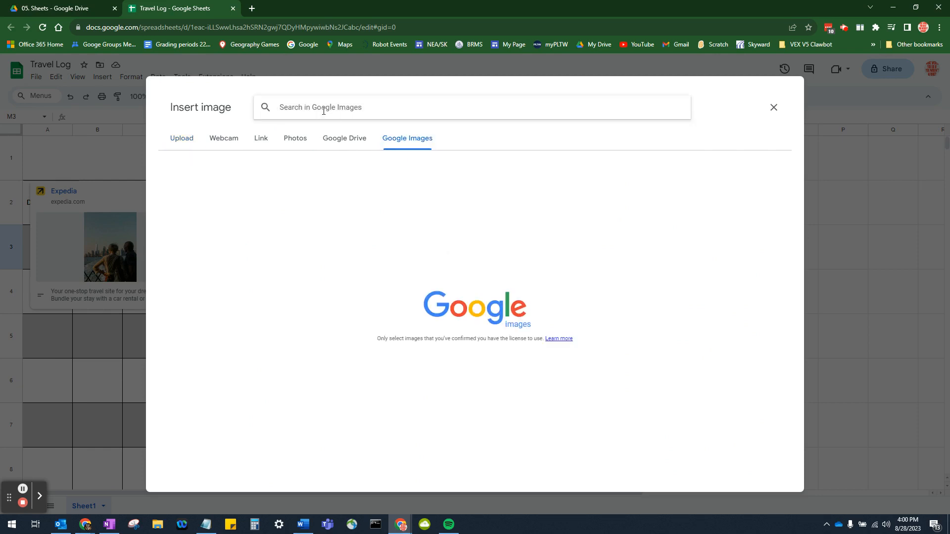
pyautogui.write('stop si')
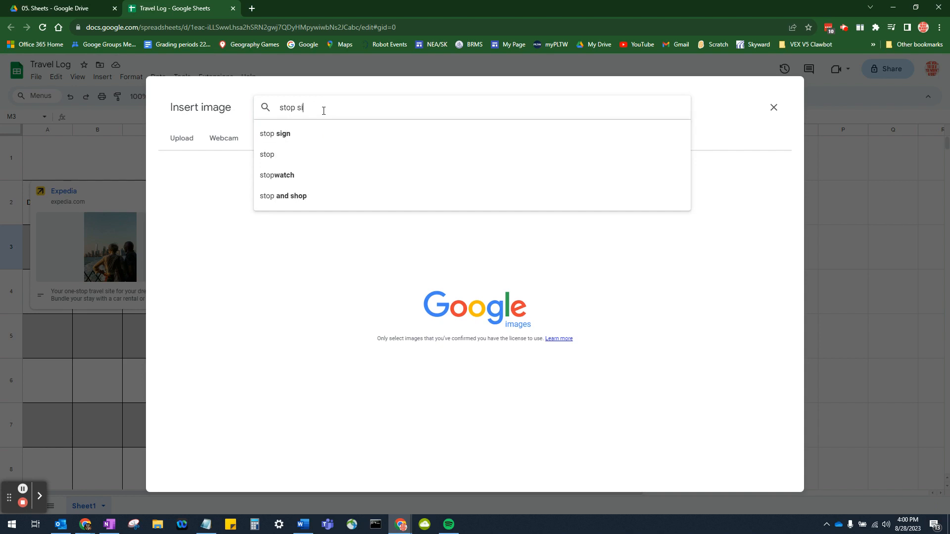
pyautogui.click(299, 135)
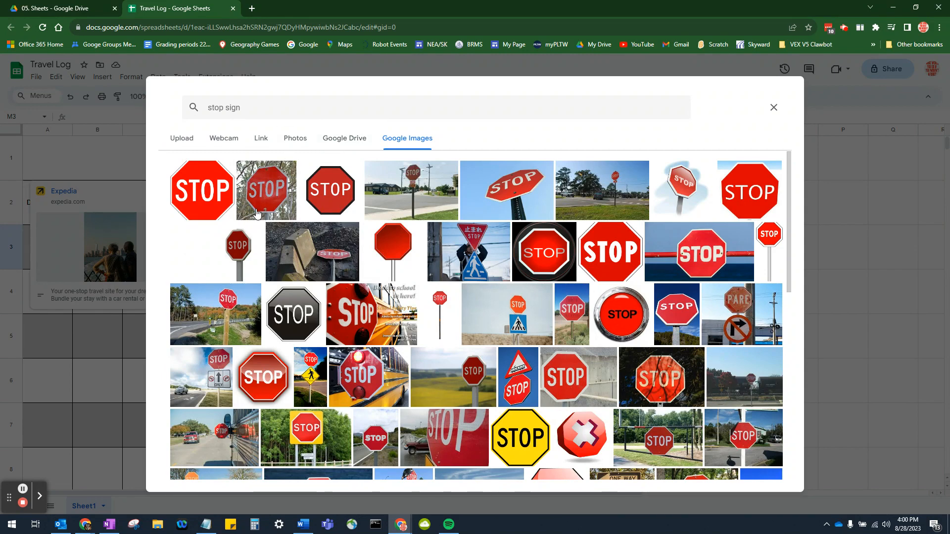
pyautogui.click(203, 181)
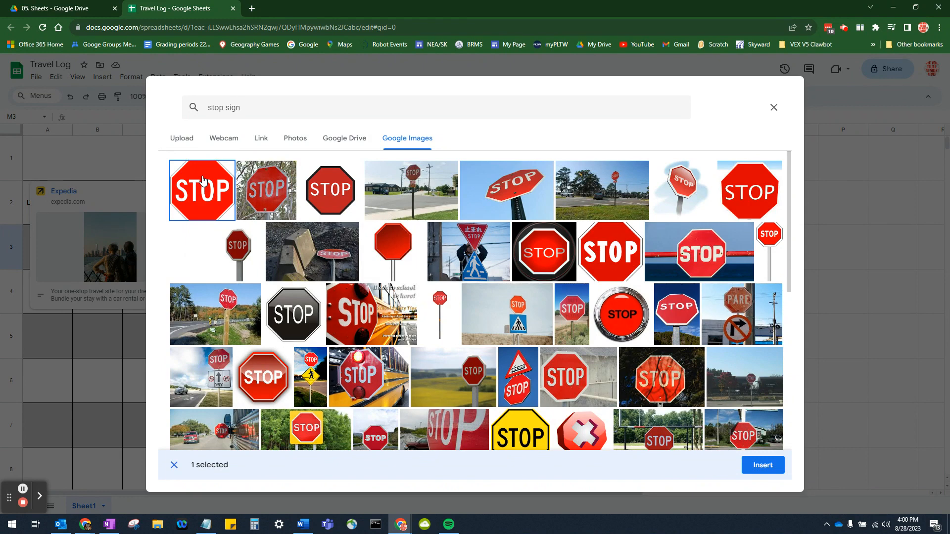
pyautogui.click(762, 465)
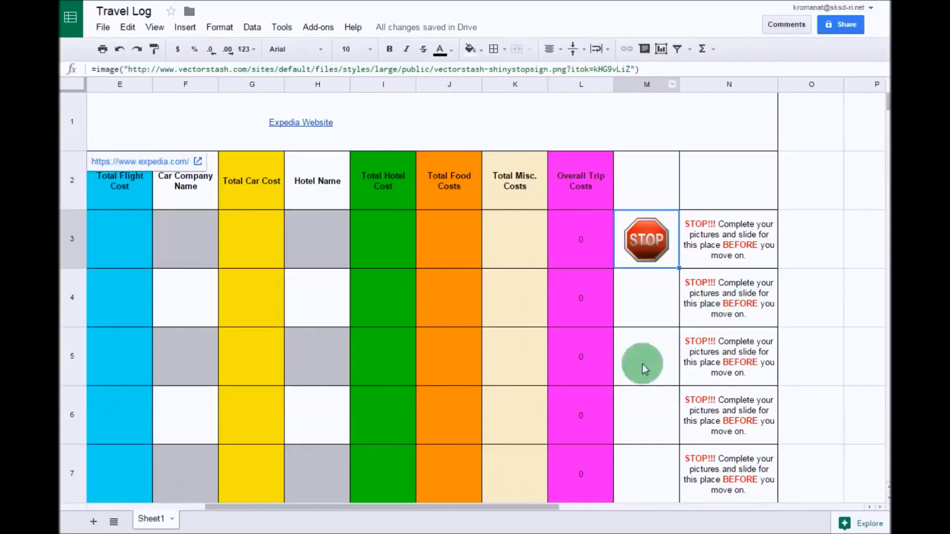
# Fill the stop sign image from M3 down through M11, beside every STOP!!! reminder, and review the finished table
pyautogui.scroll(-3, 699, 333)
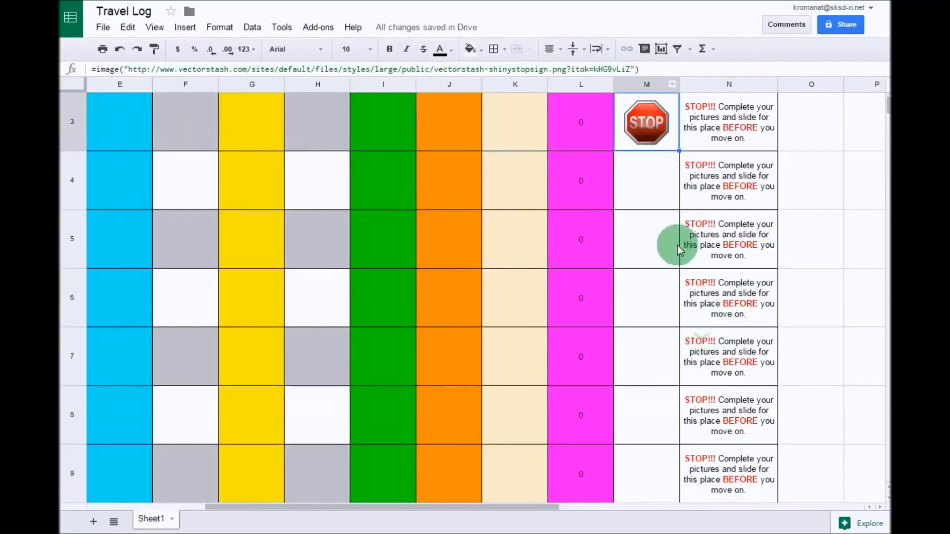
pyautogui.moveTo(679, 151); pyautogui.dragTo(673, 333)
pyautogui.scroll(-3, 693, 297)
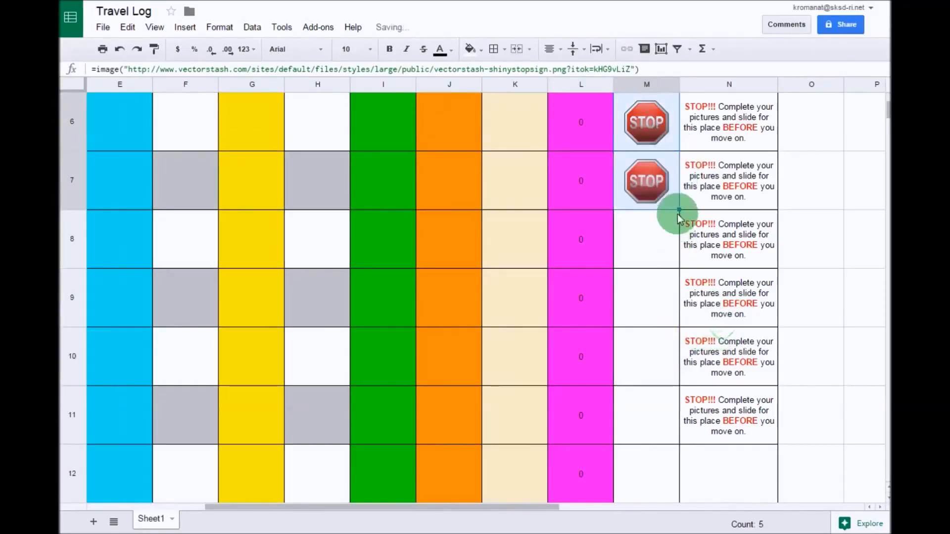
pyautogui.moveTo(679, 210); pyautogui.dragTo(663, 438)
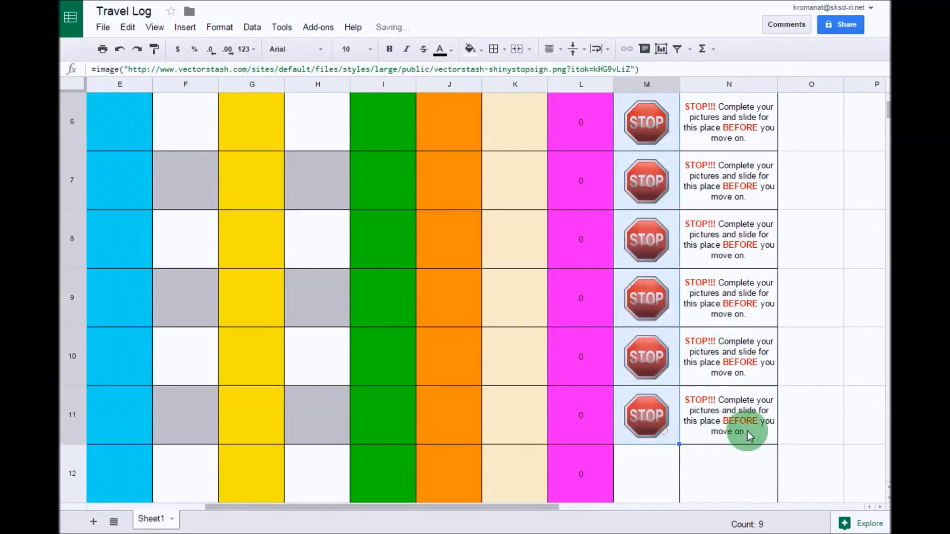
pyautogui.scroll(-4, 747, 426)
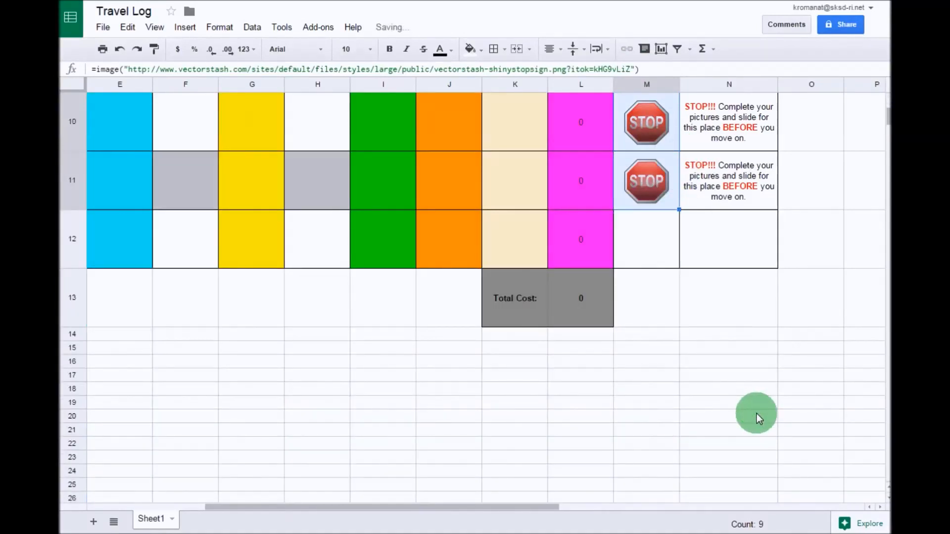
pyautogui.scroll(9, 738, 414)
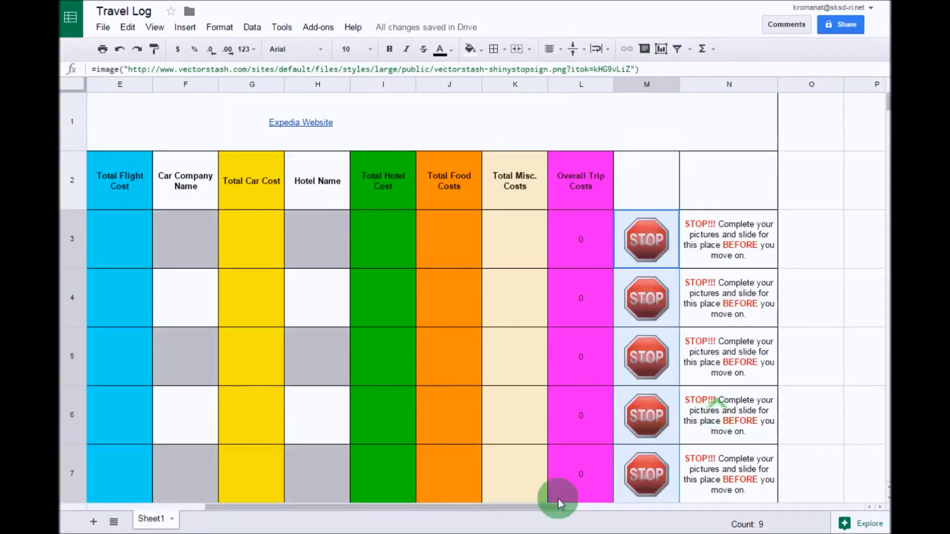
pyautogui.moveTo(559, 504); pyautogui.dragTo(429, 502)
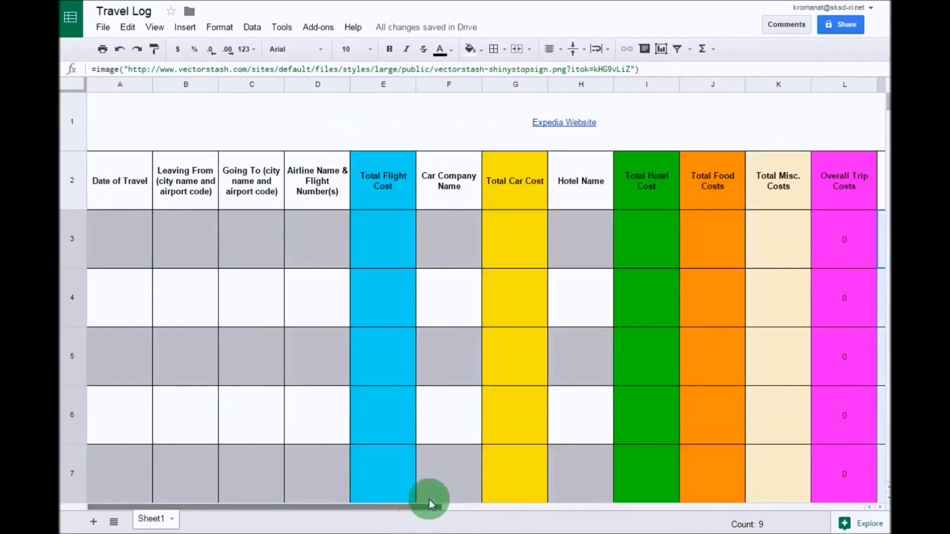